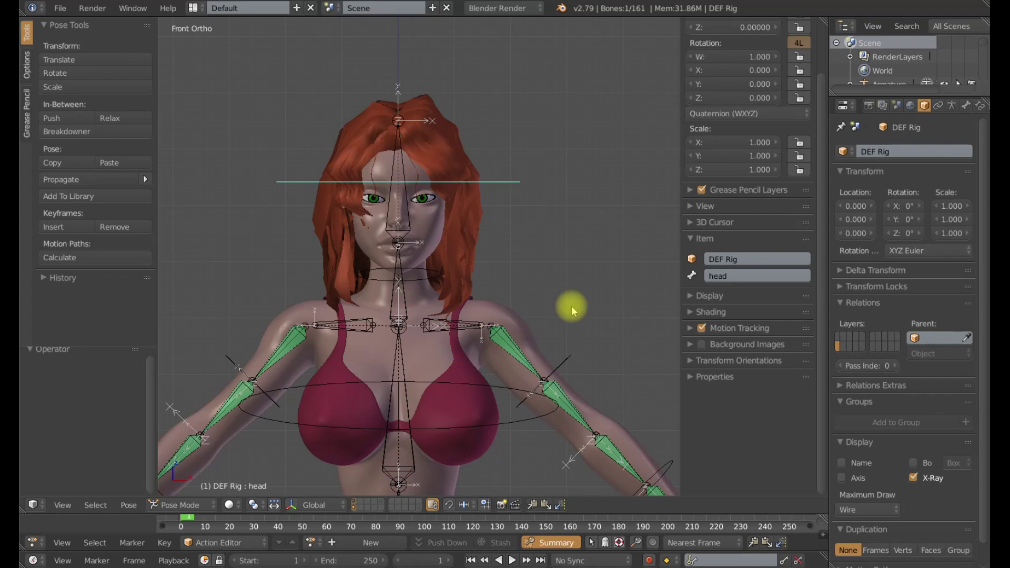
- Test the head control by rotating it about 22.5° around its local X axis, and clear that rotation
middle_click_drag(564, 263, 339, 262)
middle_click_drag(339, 262, 473, 249, "shift")
key("Delete")
scroll(473, 245, "down", 2)
middle_click_drag(476, 302, 475, 221, "shift")
scroll(476, 221, "up", 3)
right_click(441, 175)
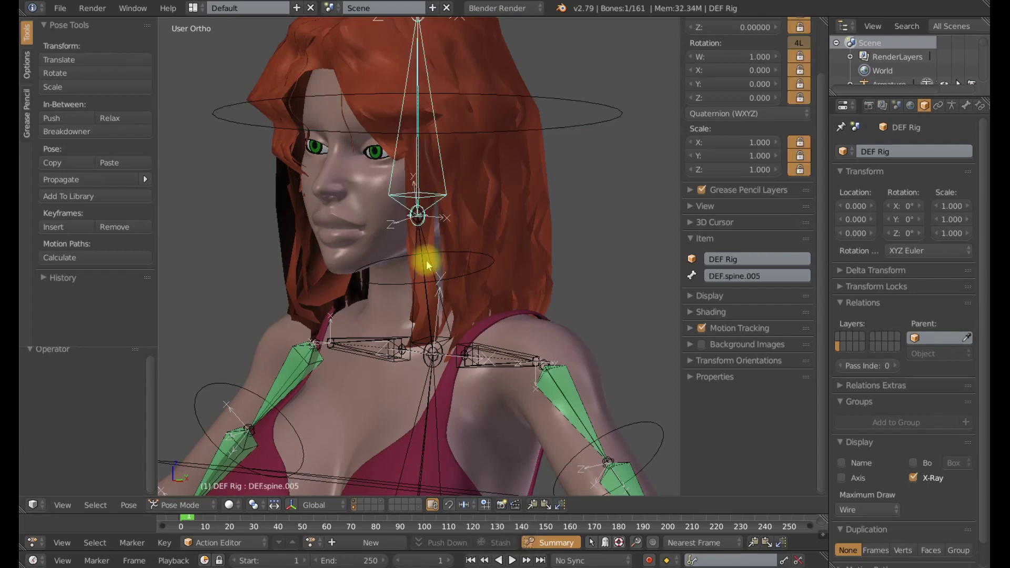
right_click(566, 128)
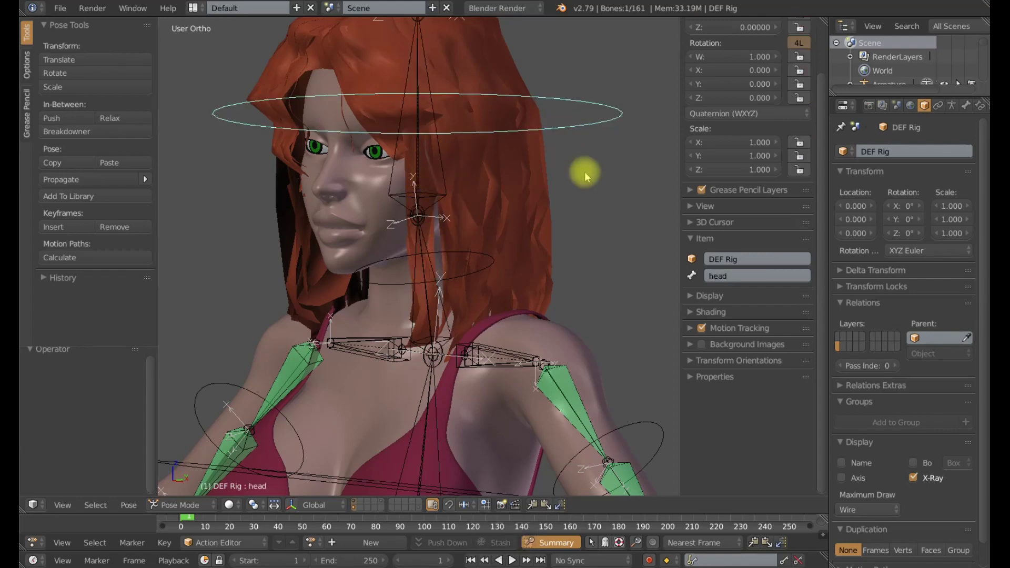
key("r")
key("x")
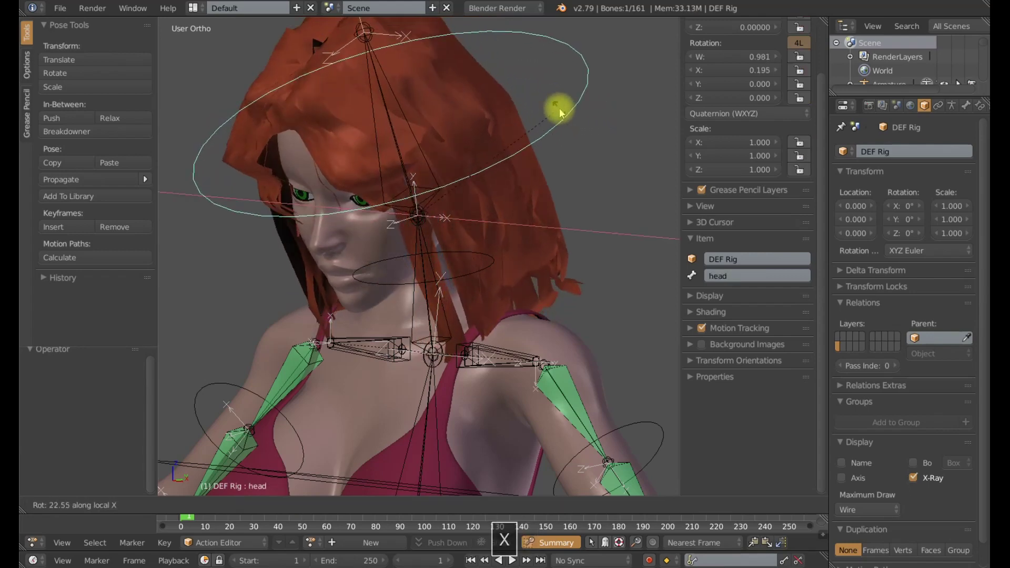
left_click(557, 104)
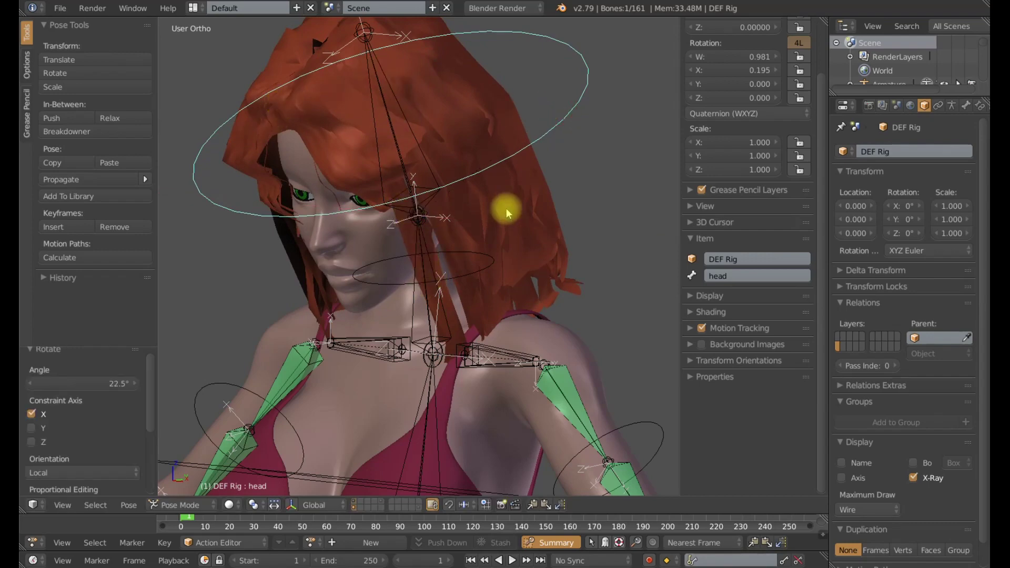
key("alt+r")
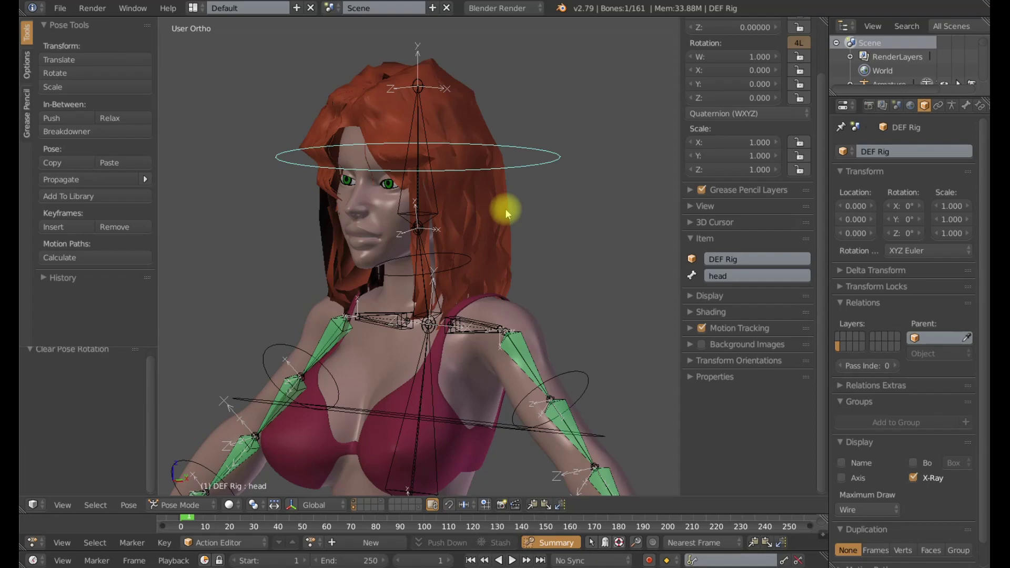
- Try rotating the head control around its local Z axis and around its local Y axis
mouse_move(506, 208)
middle_mouse_down()
mouse_move(485, 219)
mouse_move(515, 211)
middle_mouse_up()
key("r")
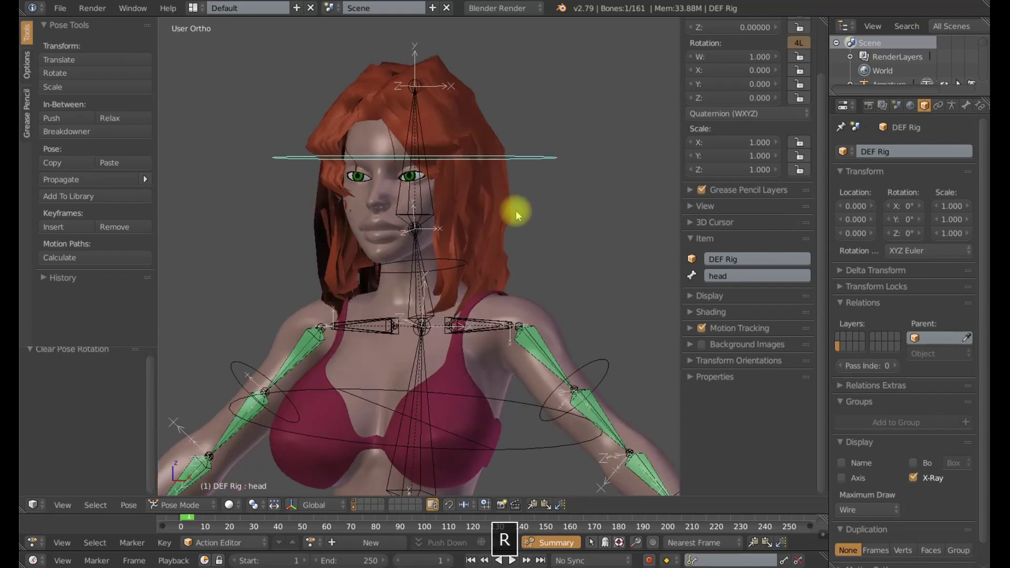
key("z")
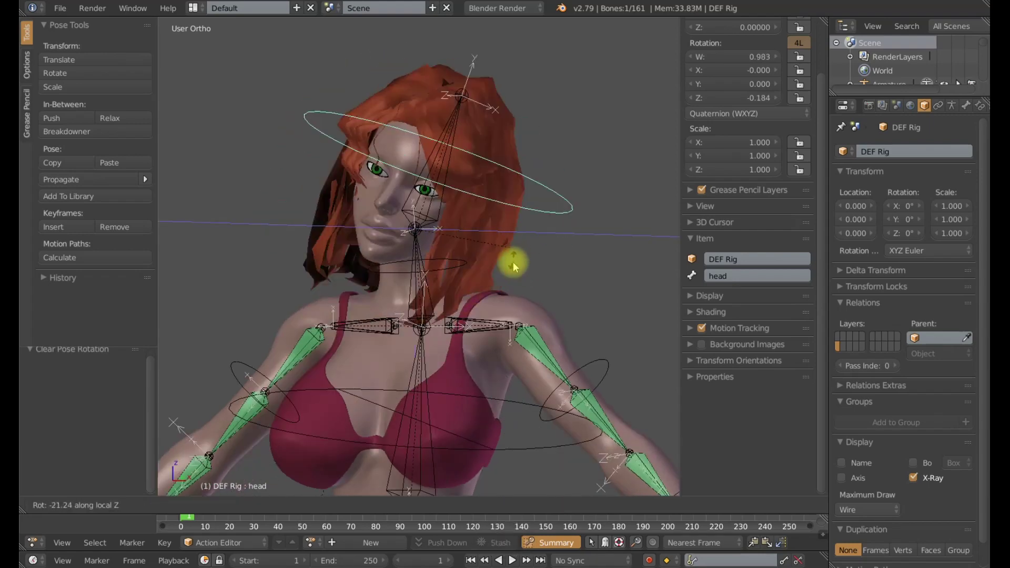
right_click(505, 232)
key("r")
key("y")
key("y")
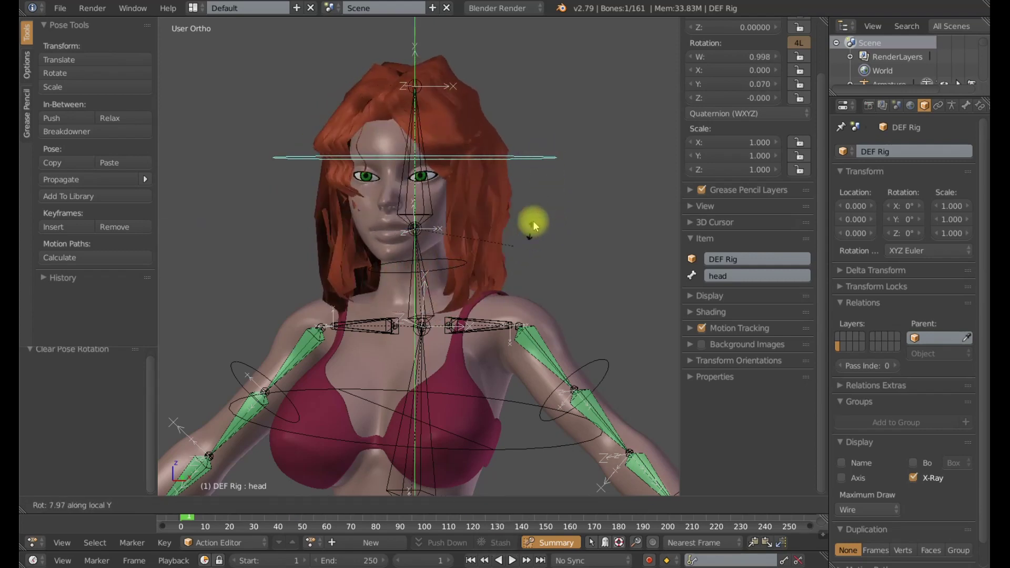
right_click(533, 223)
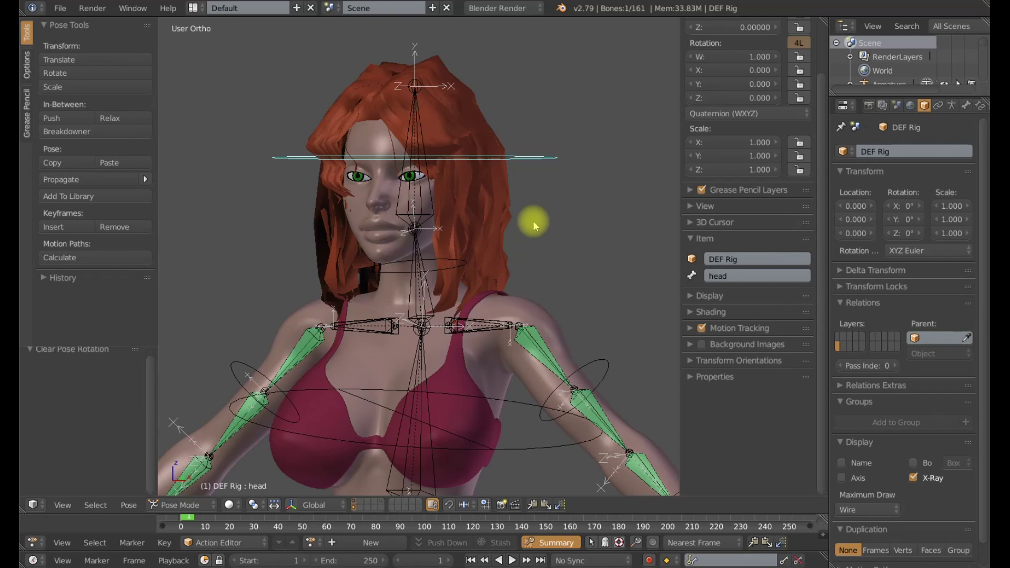
- Select the character's body mesh, put it into Weight Paint mode and display it as wireframe
right_click(363, 226)
key("ctrl+Tab")
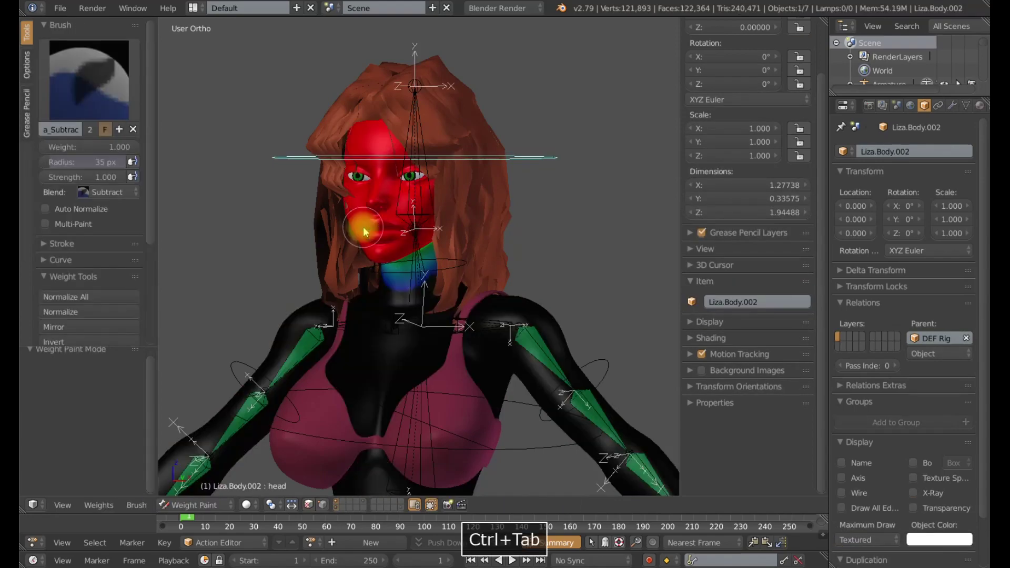
key("z")
- Examine the head bone's weights on the head and neck from the front and the side
middle_click_drag(467, 227, 447, 243)
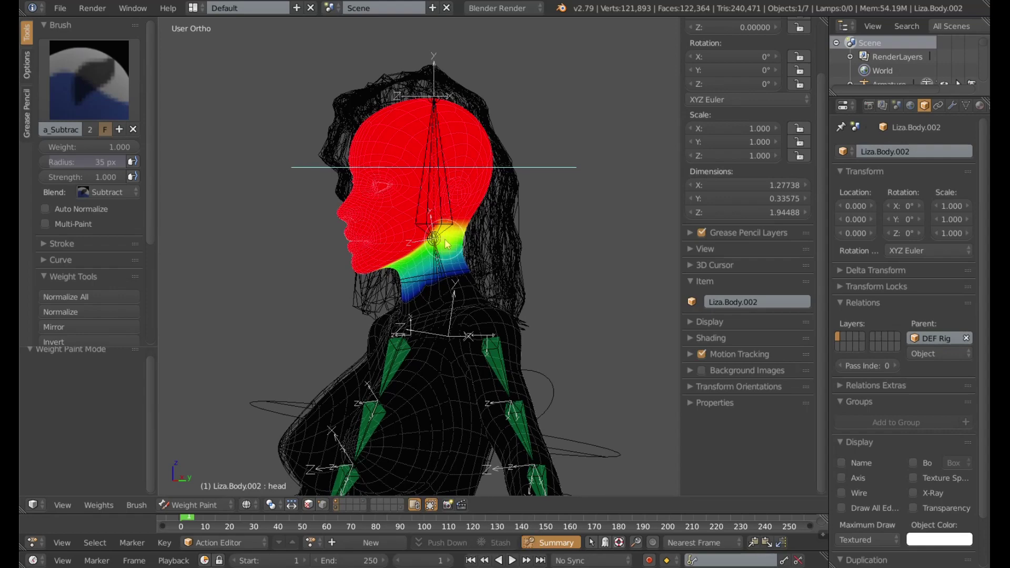
key("KP_1")
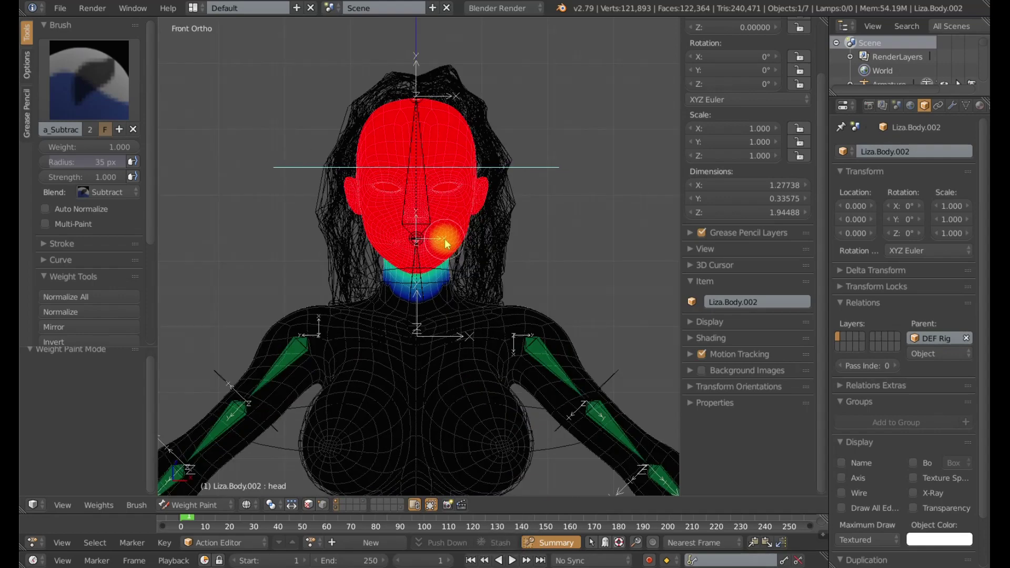
scroll(461, 289, "down", 3)
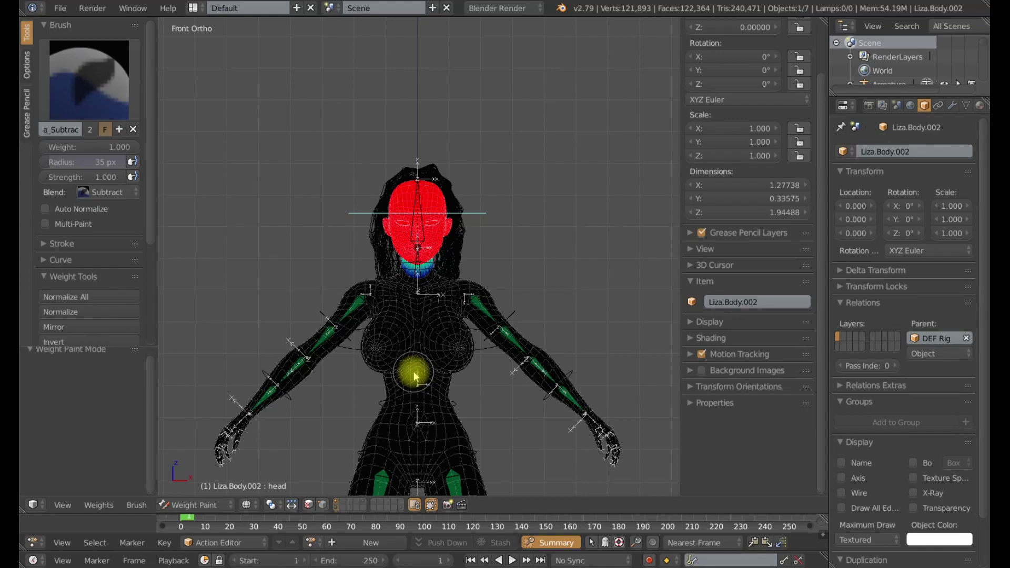
scroll(463, 342, "up", 4)
middle_click_drag(484, 311, 389, 312)
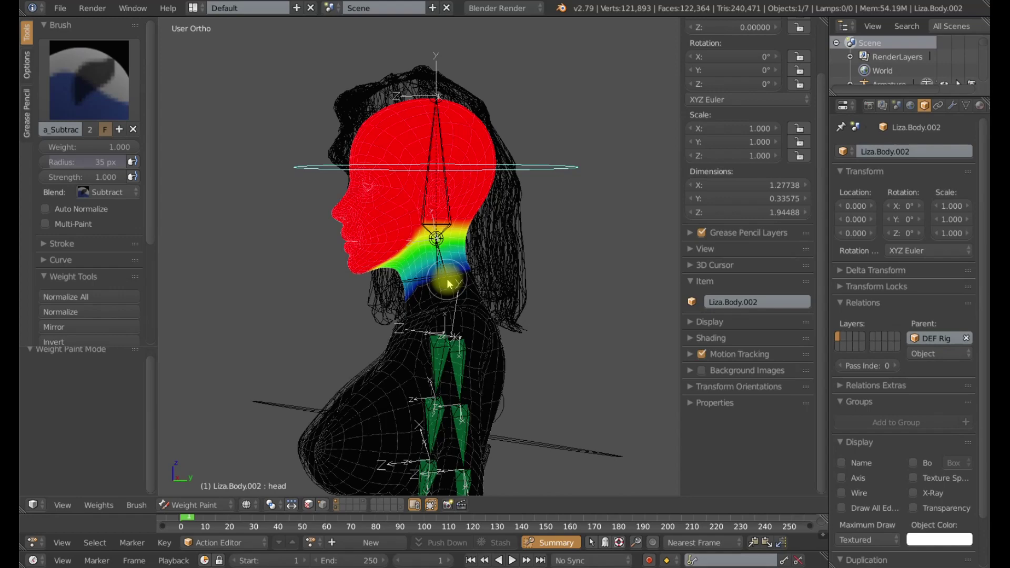
scroll(447, 284, "up", 2)
scroll(447, 284, "down", 3)
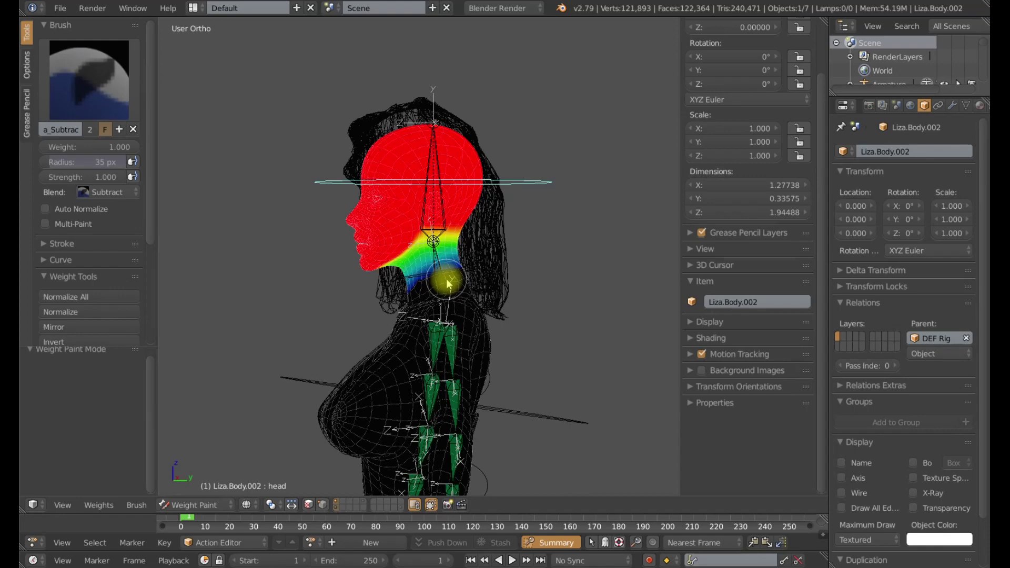
key("KP_1")
key("KP_3")
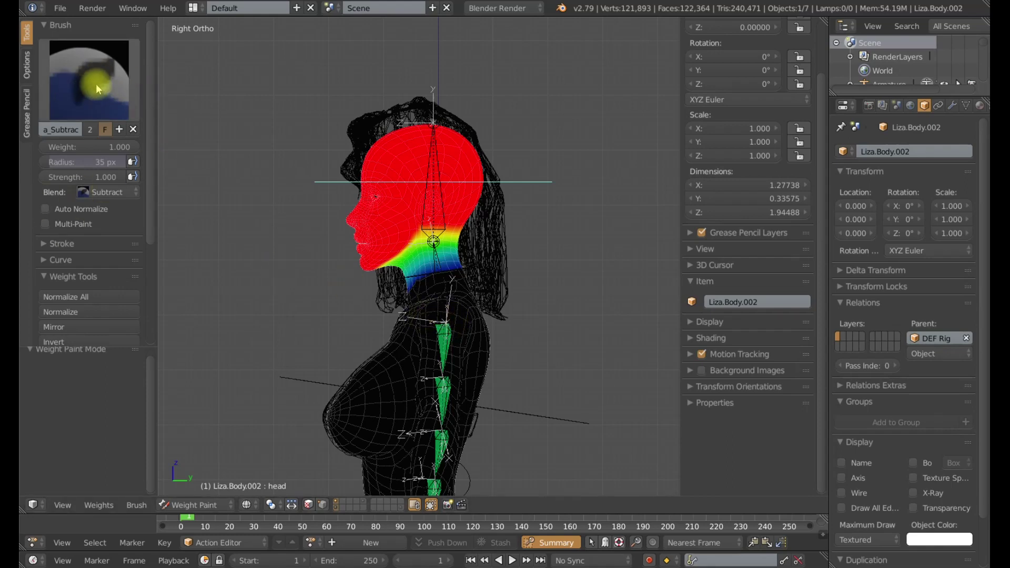
- Set up the Add brush with a weight of 0.025 and enable Auto Normalize
key("1")
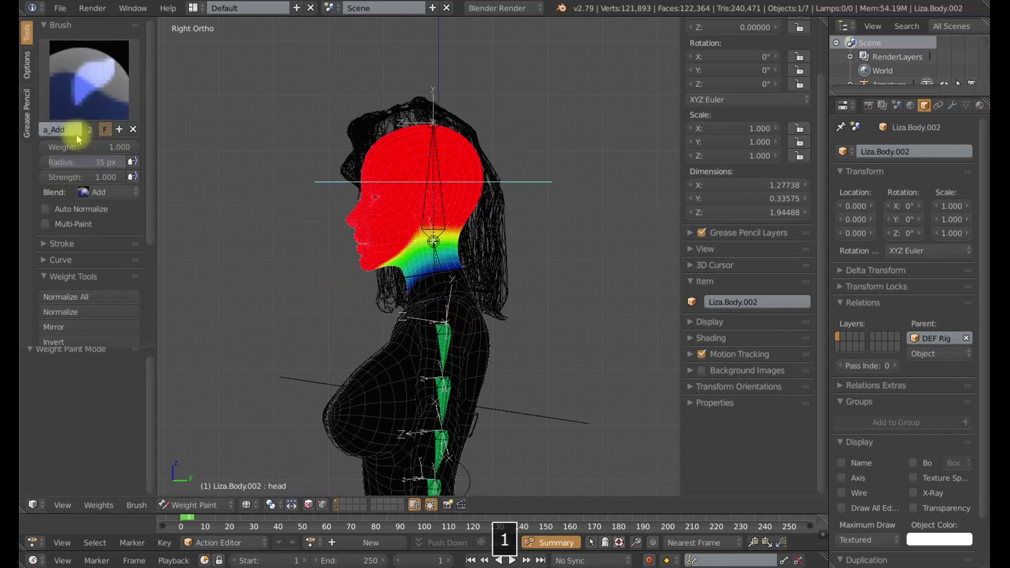
left_click(77, 144)
type(".")
type(".025")
key("Return")
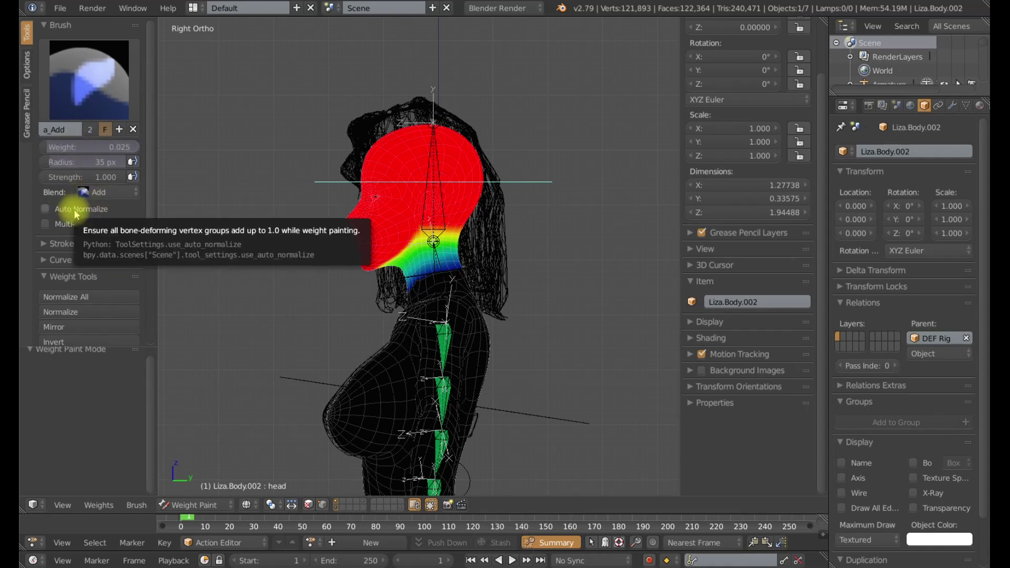
left_click(46, 208)
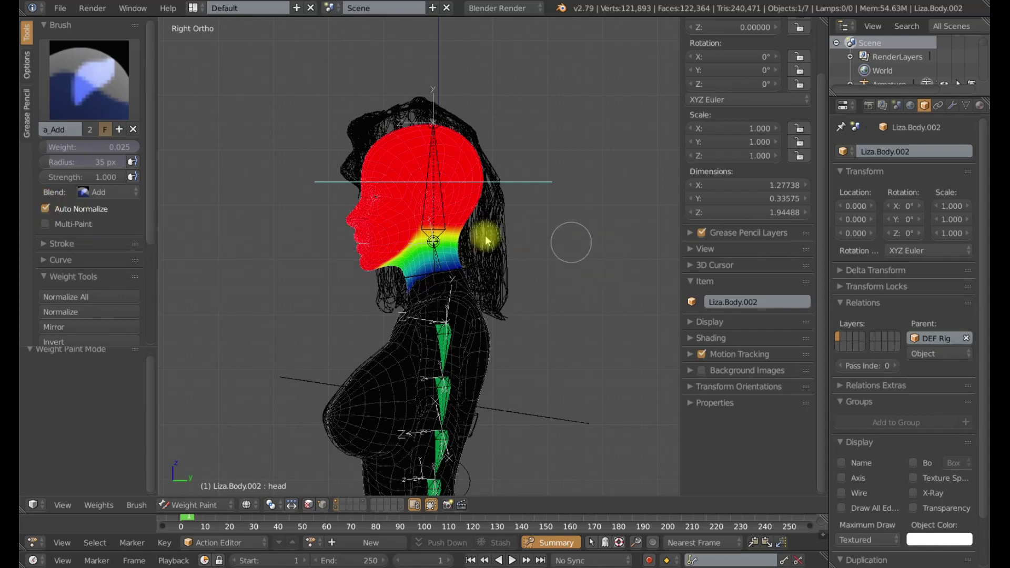
- Inspect the weight falloff from the jaw and the back of the skull down the neck in the right side view
left_click_drag(486, 241, 459, 237)
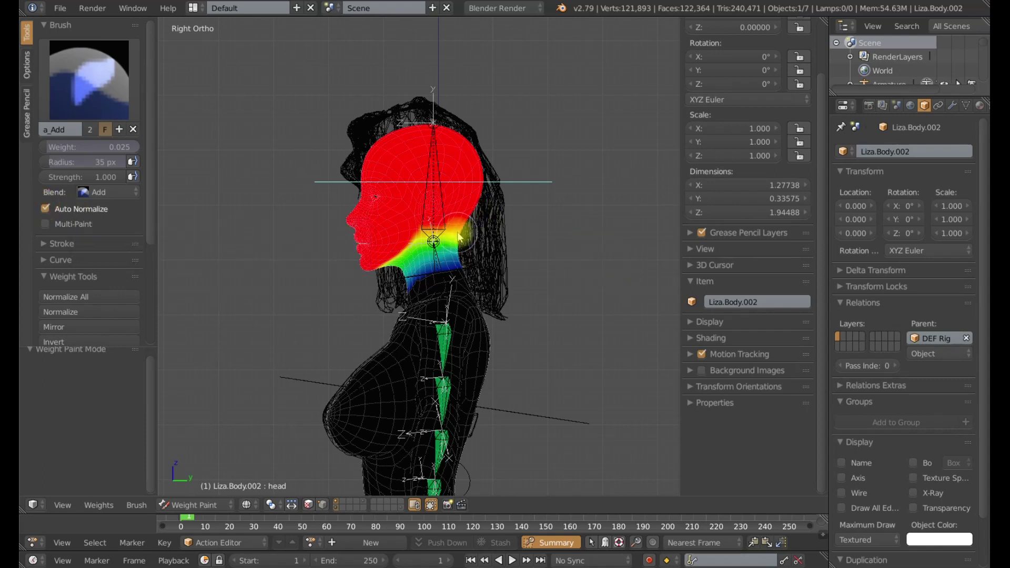
mouse_move(459, 237)
left_mouse_down()
mouse_move(417, 274)
mouse_move(413, 224)
mouse_move(415, 275)
left_mouse_up()
scroll(414, 275, "up", 4)
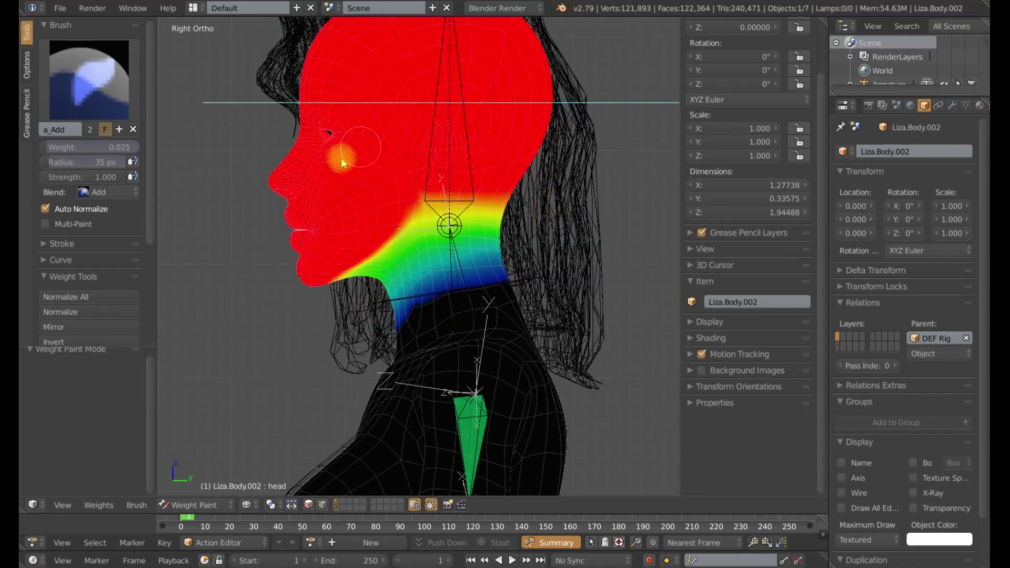
scroll(341, 158, "down", 3)
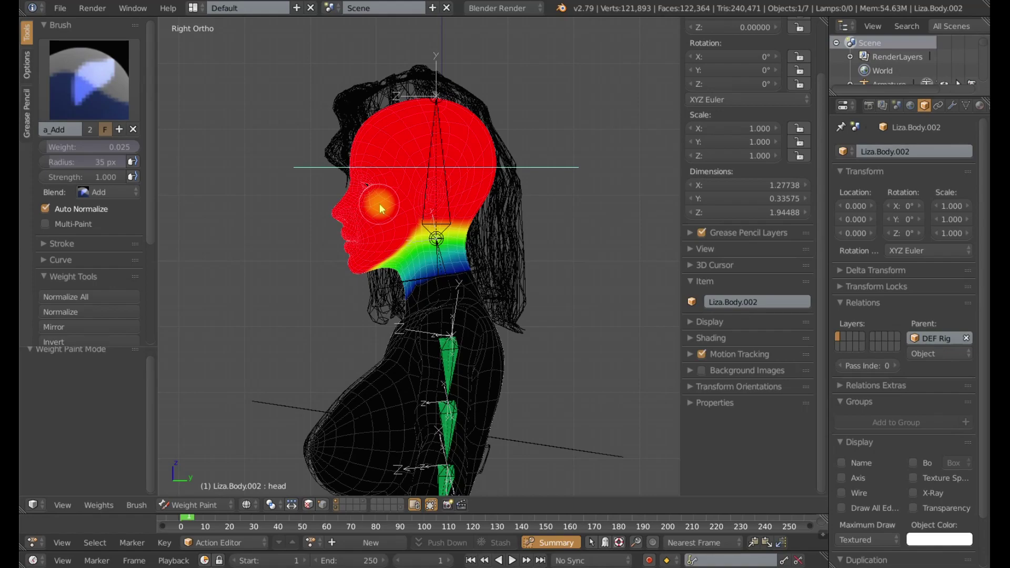
key("End")
key("Page_Down")
scroll(364, 203, "up", 3)
scroll(362, 203, "up", 1)
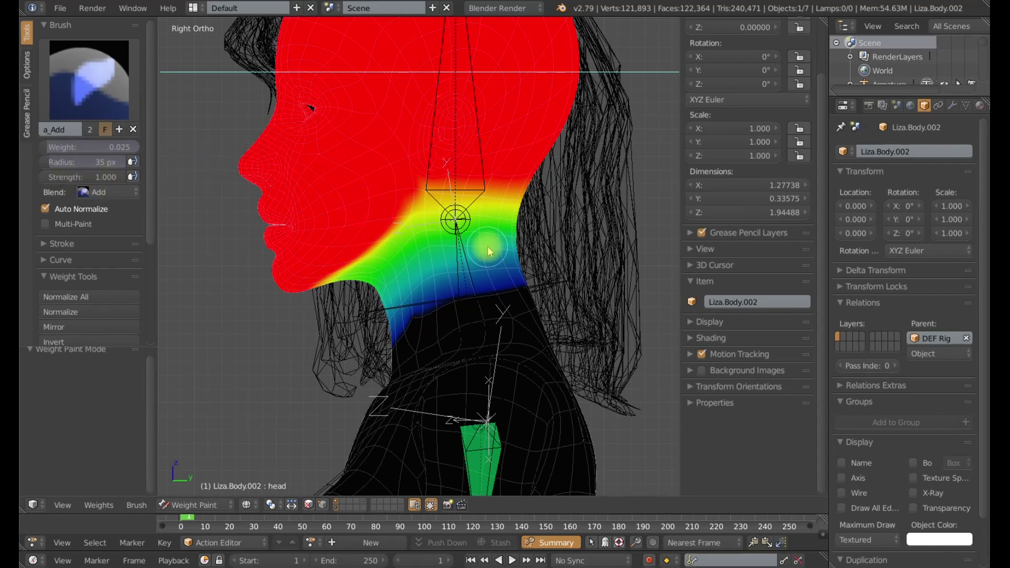
scroll(488, 247, "down", 2)
- Select the DEF.spine.005 head bone on the rig and tilt the head back about 22.6° around the global X axis
key("r")
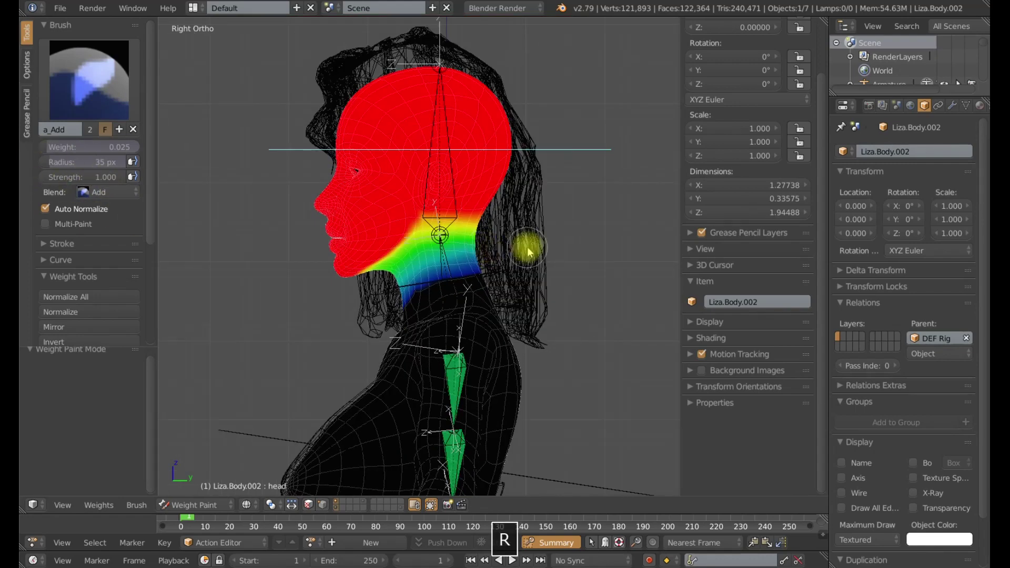
key("Escape")
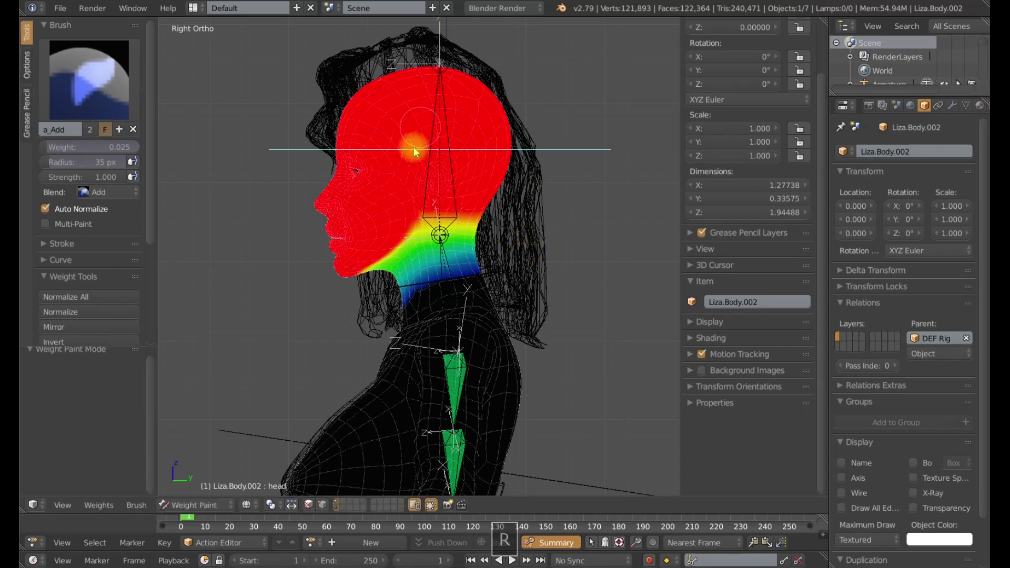
right_click(449, 136, "shift")
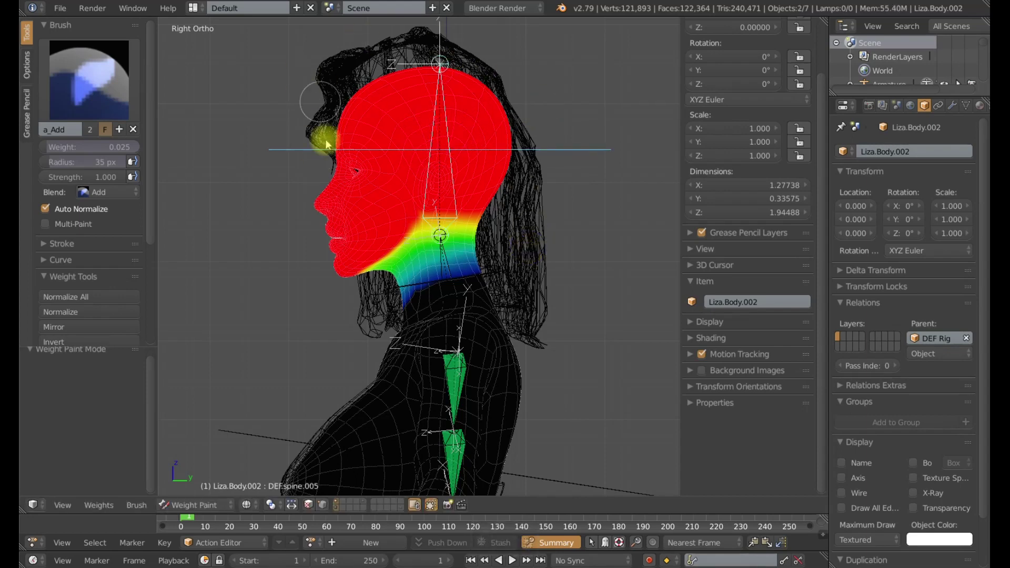
key("r")
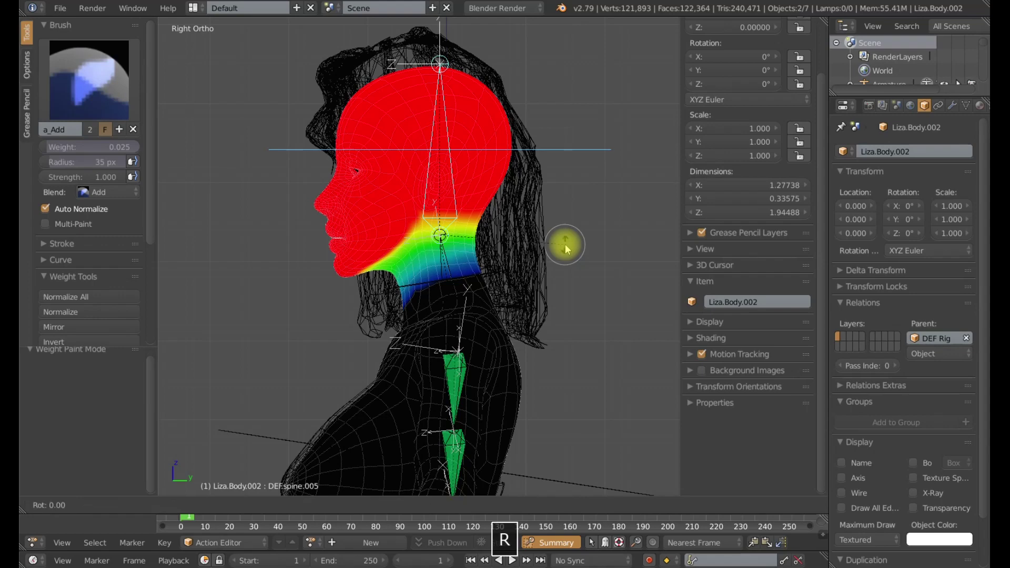
key("x")
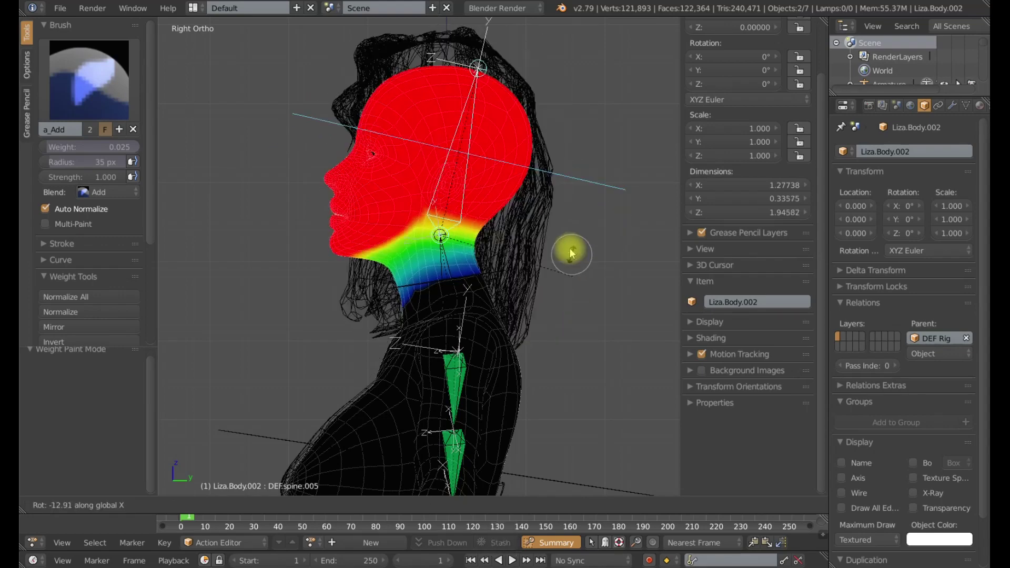
left_click(579, 308)
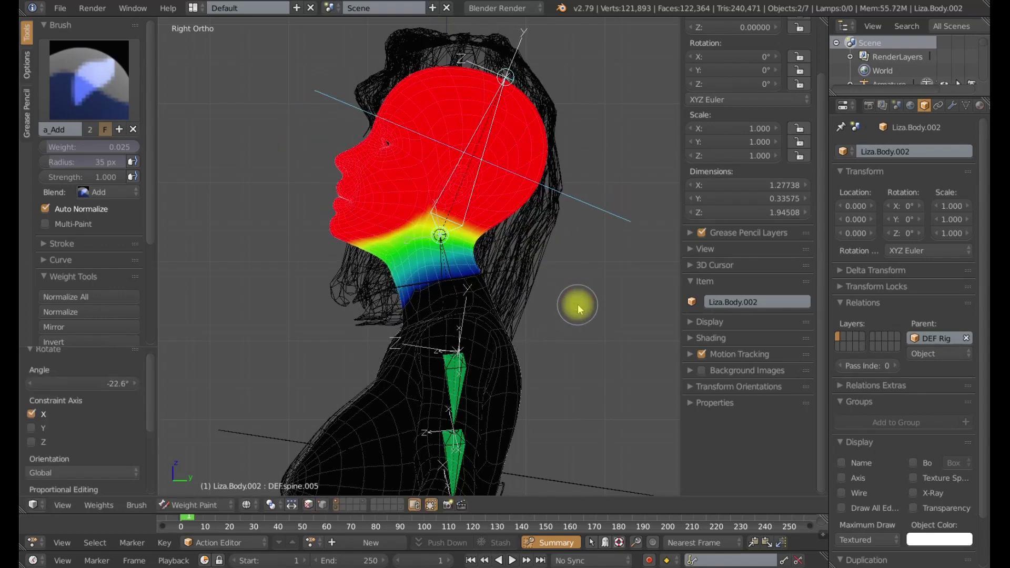
- Tilt the head back another 7.72° or so around its local X axis
scroll(578, 308, "up", 4)
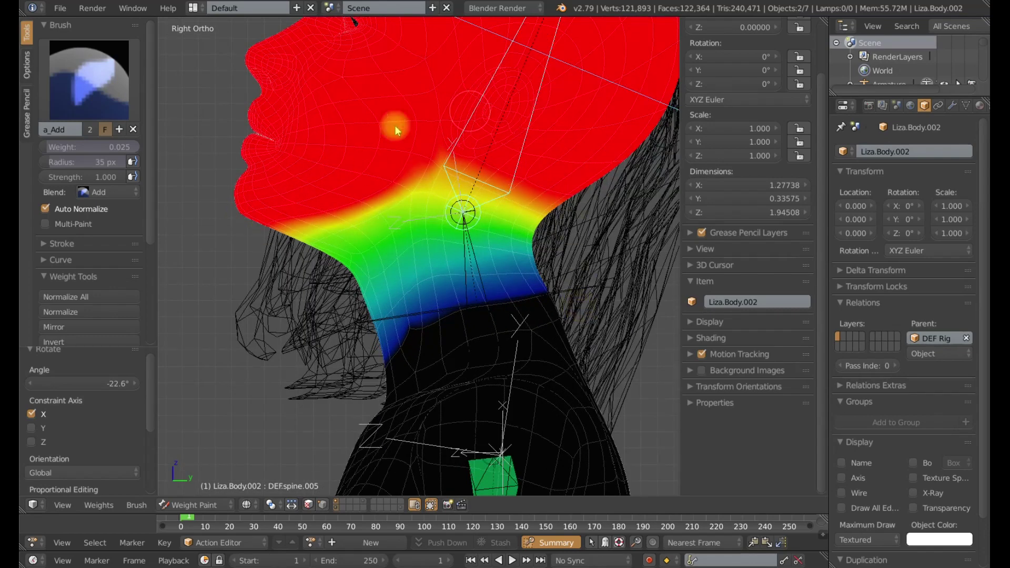
scroll(485, 216, "down", 2)
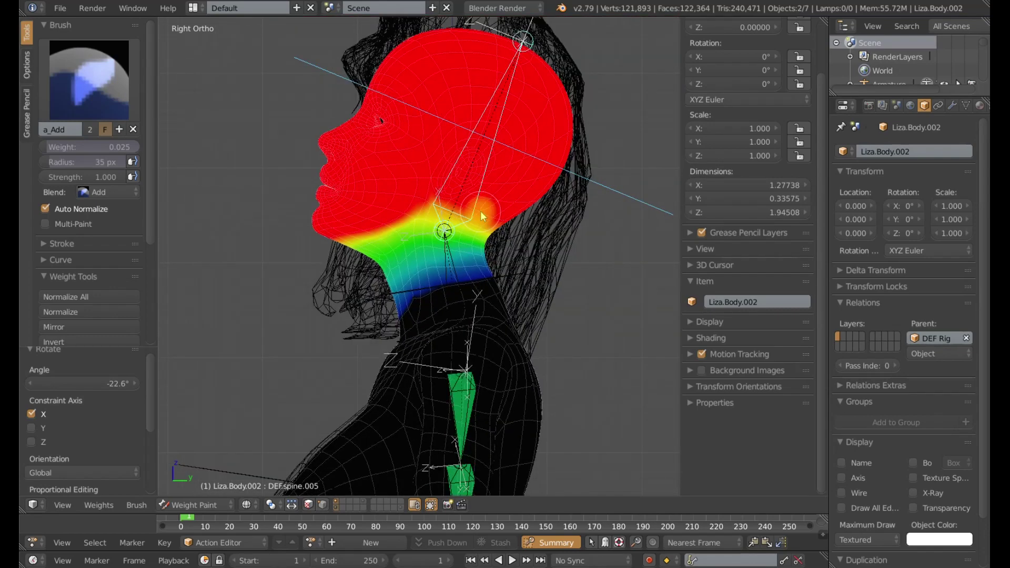
key("r")
key("x")
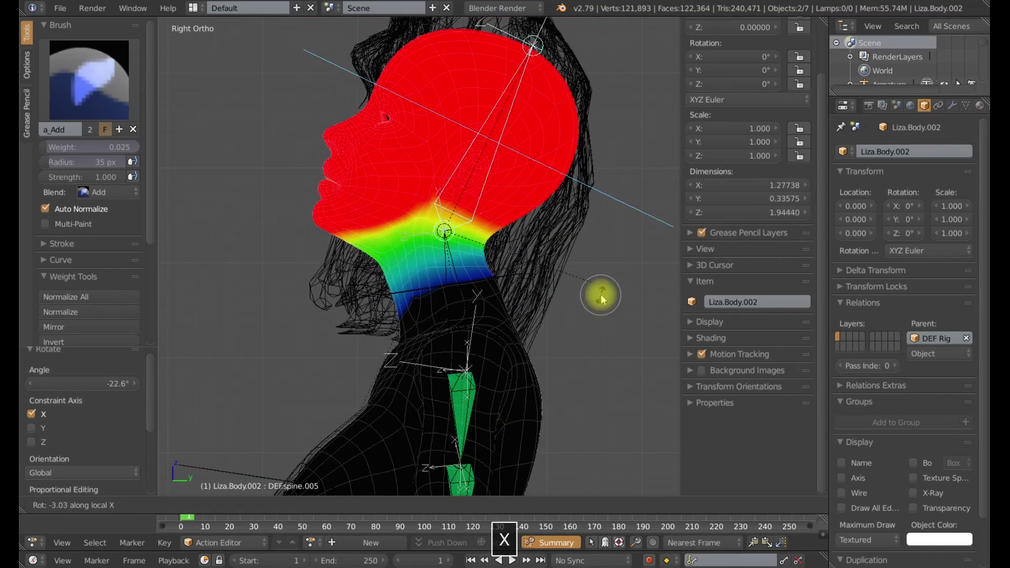
left_click(601, 301)
- Paint additional head weight onto the body mesh along the underside of the chin and the upper throat
middle_click_drag(420, 267, 481, 251, "shift")
scroll(449, 258, "up", 2)
scroll(475, 242, "up", 3)
left_click(371, 245)
left_click(368, 240)
left_click_drag(369, 239, 368, 237)
left_click(374, 229)
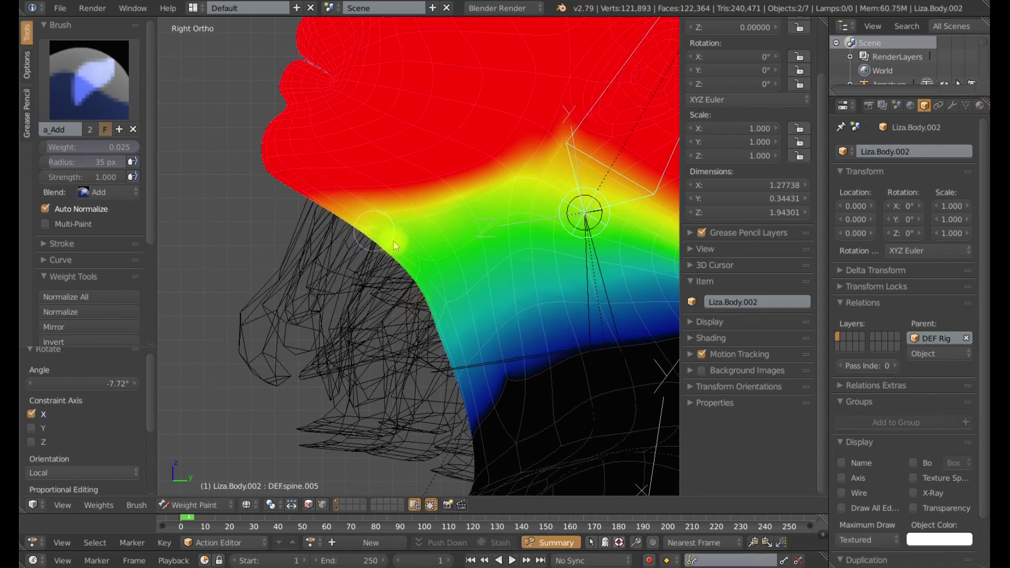
mouse_move(336, 195)
left_mouse_down()
mouse_move(308, 192)
mouse_move(374, 231)
mouse_move(409, 227)
mouse_move(360, 239)
mouse_move(416, 223)
left_mouse_up()
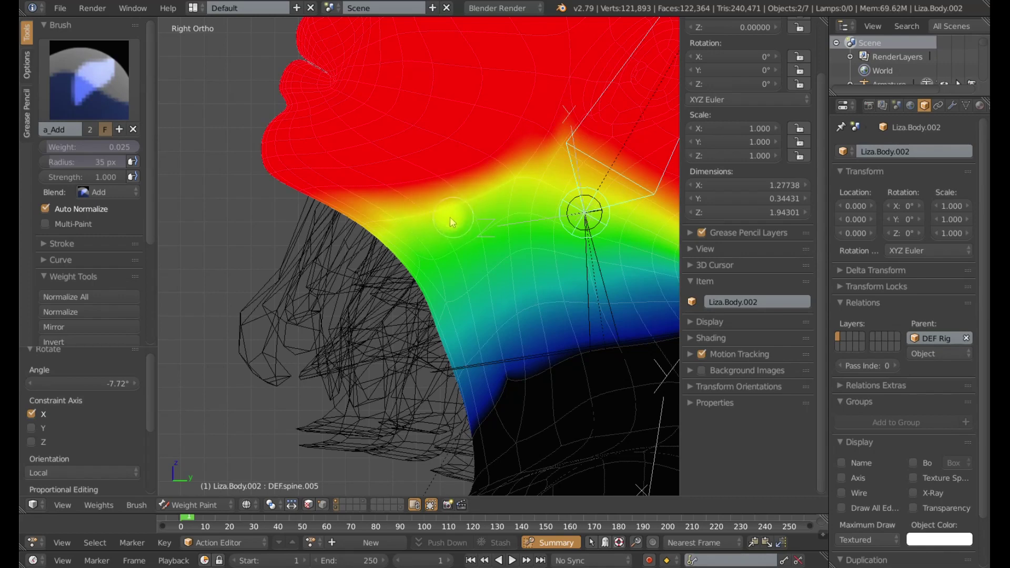
scroll(453, 217, "down", 4)
middle_click_drag(422, 266, 372, 212, "shift")
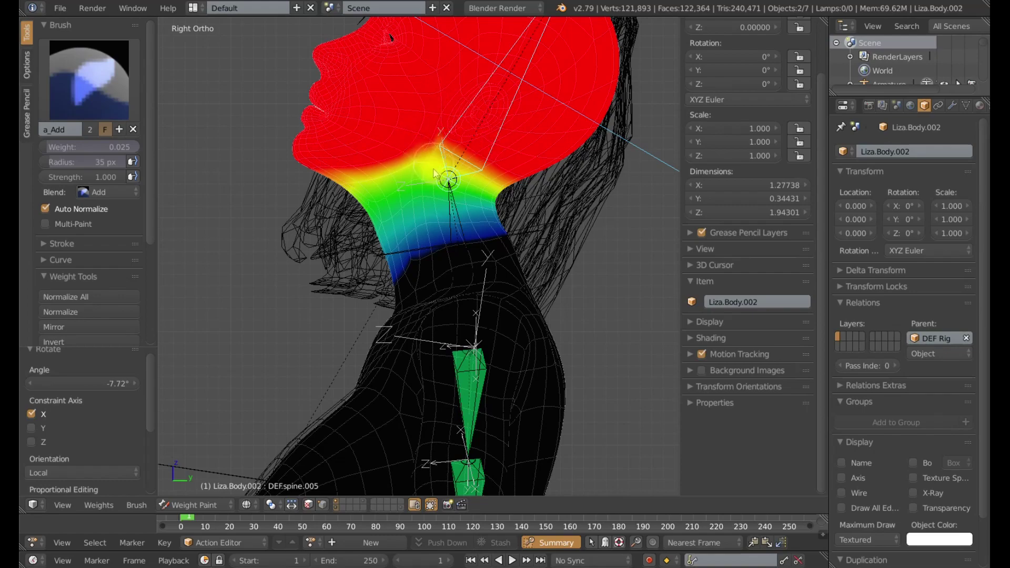
middle_click_drag(530, 210, 470, 256, "shift")
scroll(470, 230, "up", 2)
middle_click_drag(518, 275, 480, 237, "shift")
scroll(465, 255, "up", 2)
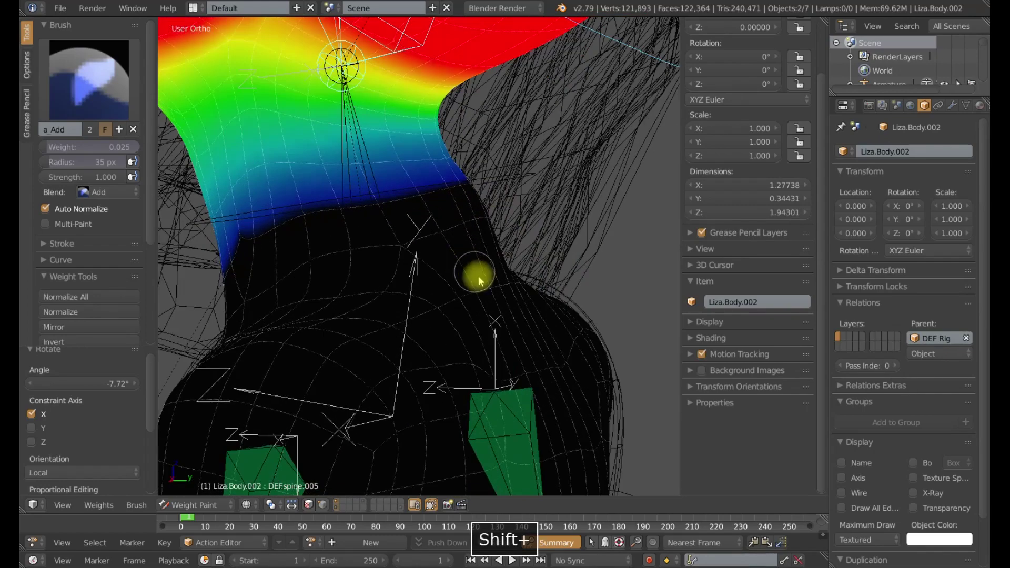
left_click_drag(491, 289, 492, 305)
scroll(395, 295, "down", 3)
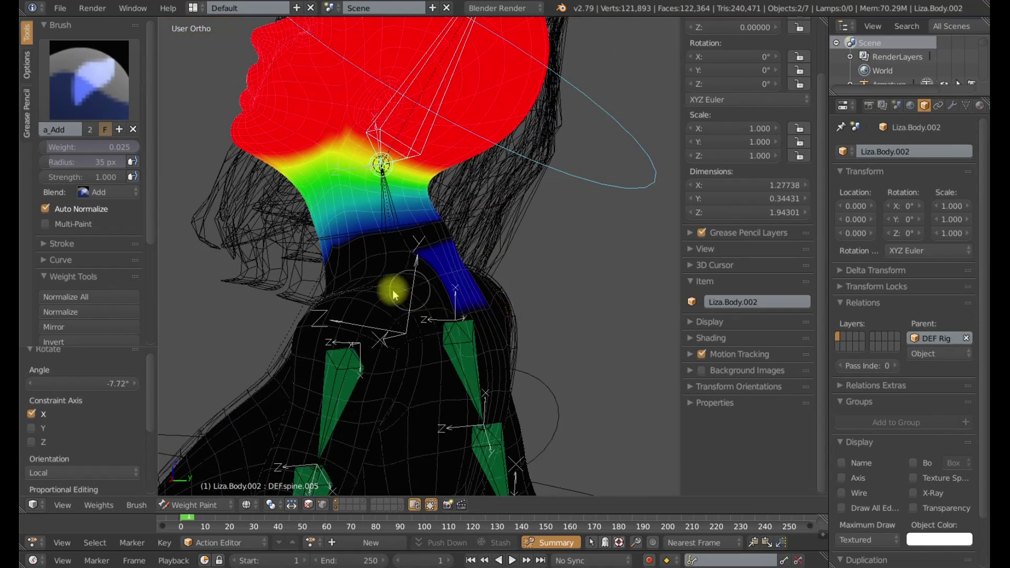
scroll(492, 283, "up", 4)
key("ctrl+z")
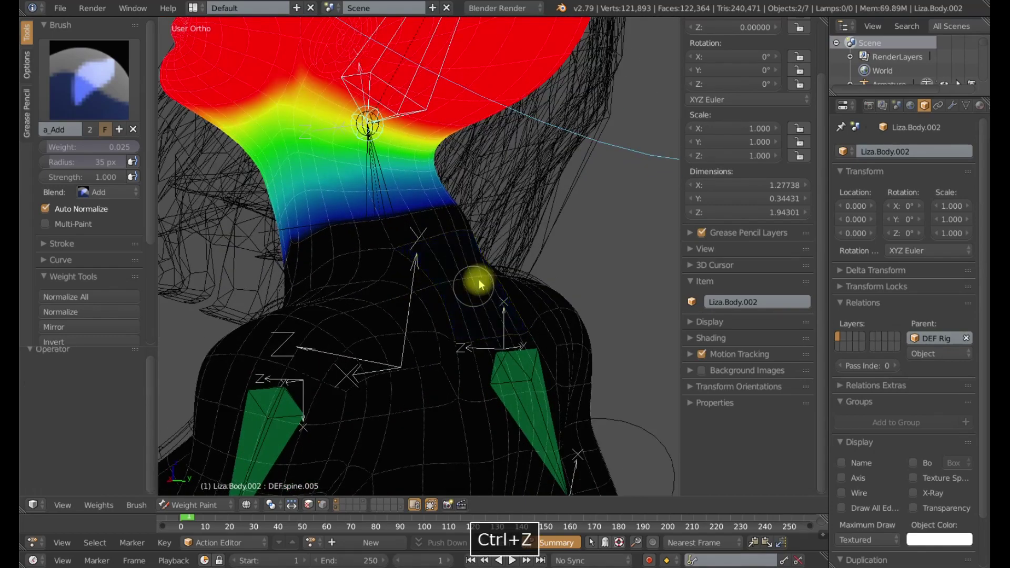
- Paint a light band of head weight onto the back of the neck, just below the existing falloff
mouse_move(454, 232)
left_mouse_down()
mouse_move(451, 214)
mouse_move(462, 214)
mouse_move(469, 223)
mouse_move(435, 232)
left_mouse_up()
scroll(432, 238, "down", 2)
middle_click_drag(411, 235, 428, 239)
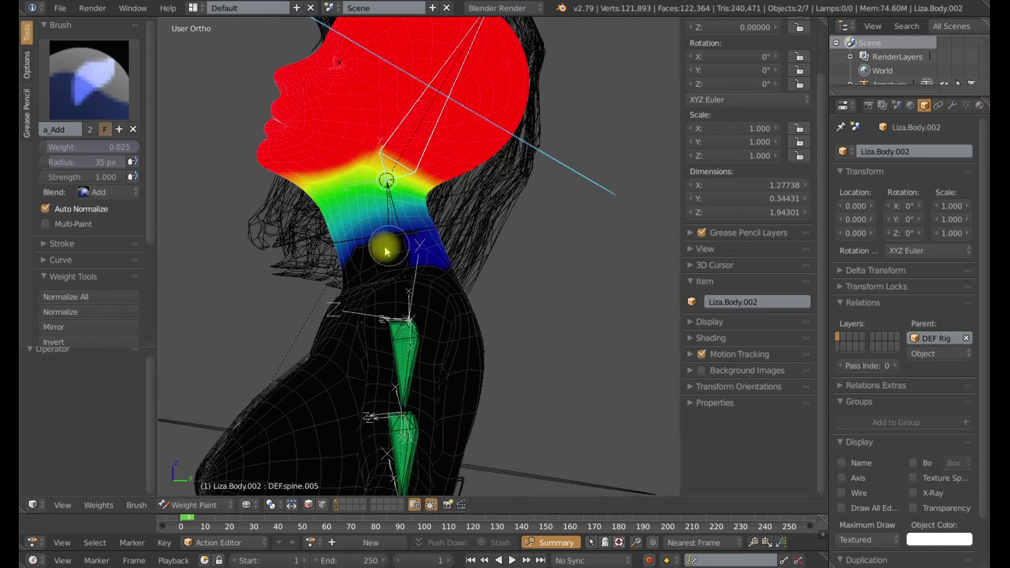
- Tilt the head forward about 55.4° around its local X axis
key("r")
key("x")
key("x")
left_click(488, 139)
- Paint additional head weight along the underside of the jaw and up the side of the upper throat
middle_click_drag(454, 238, 465, 298, "shift")
scroll(464, 298, "up", 6)
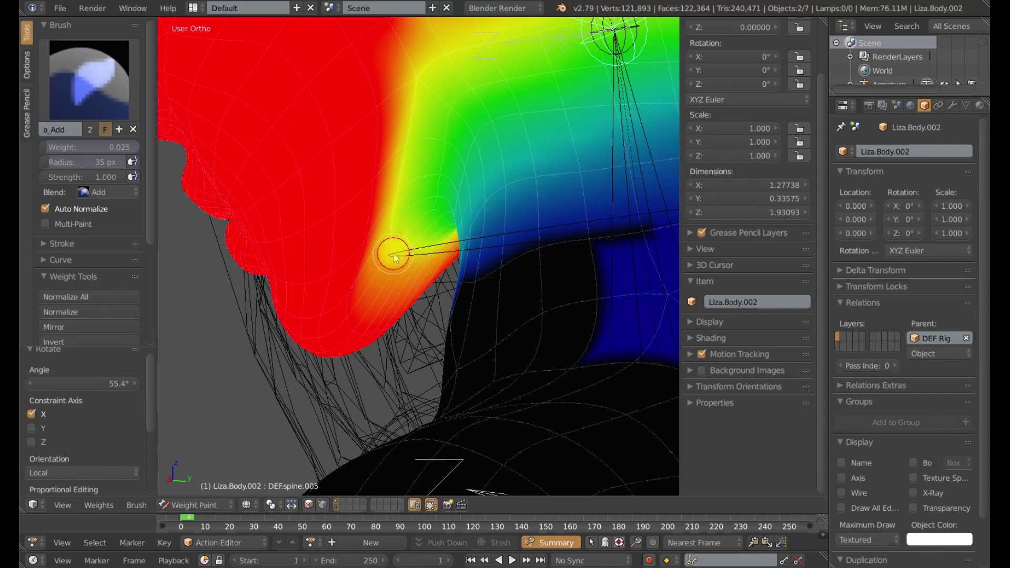
scroll(406, 253, "down", 3)
scroll(428, 266, "up", 3)
middle_click_drag(420, 263, 443, 261)
scroll(443, 261, "up", 3)
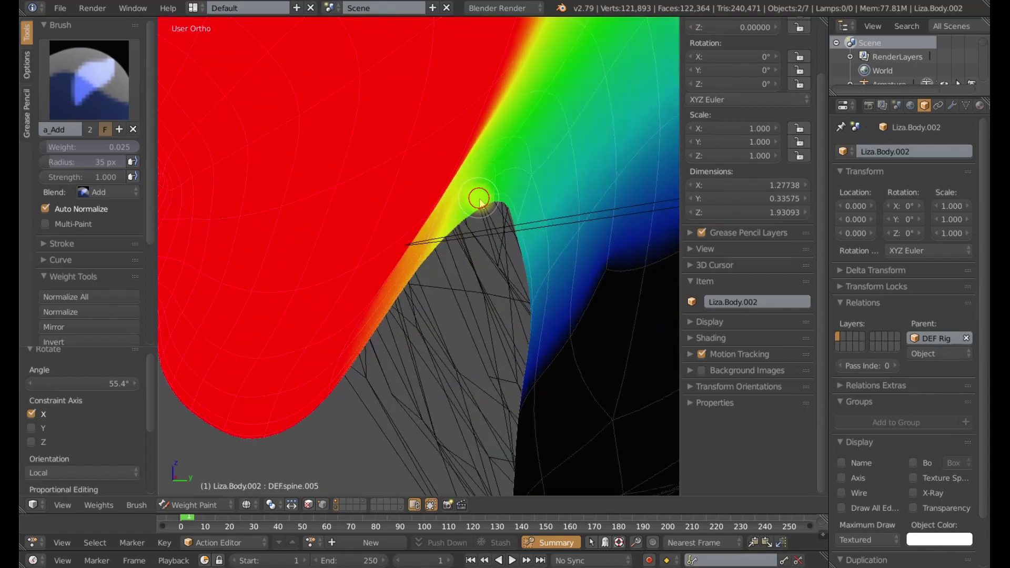
left_click_drag(492, 207, 494, 178)
left_click_drag(439, 233, 440, 260)
middle_click_drag(435, 293, 417, 310)
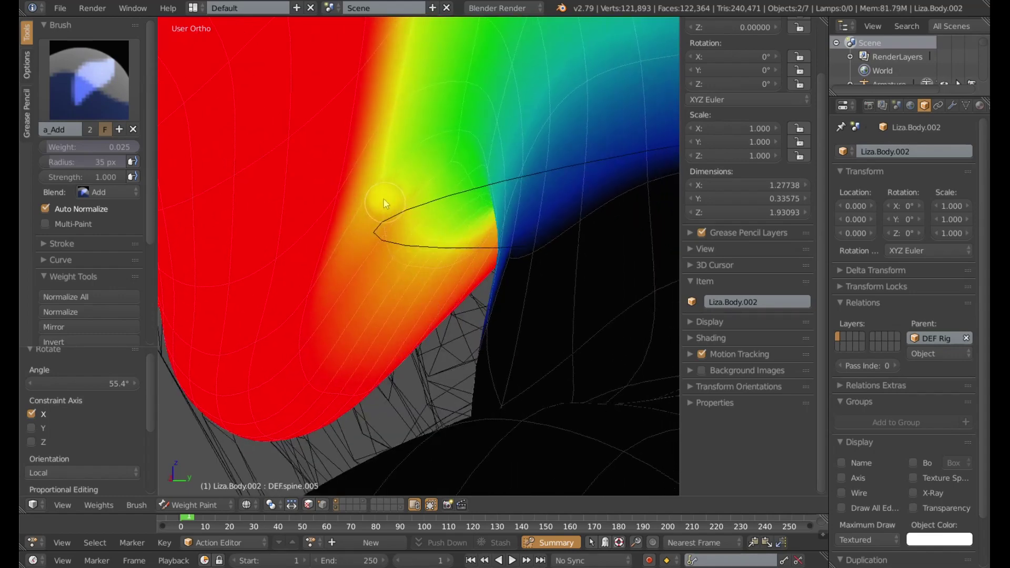
left_click_drag(383, 176, 393, 101)
left_click_drag(455, 86, 460, 127)
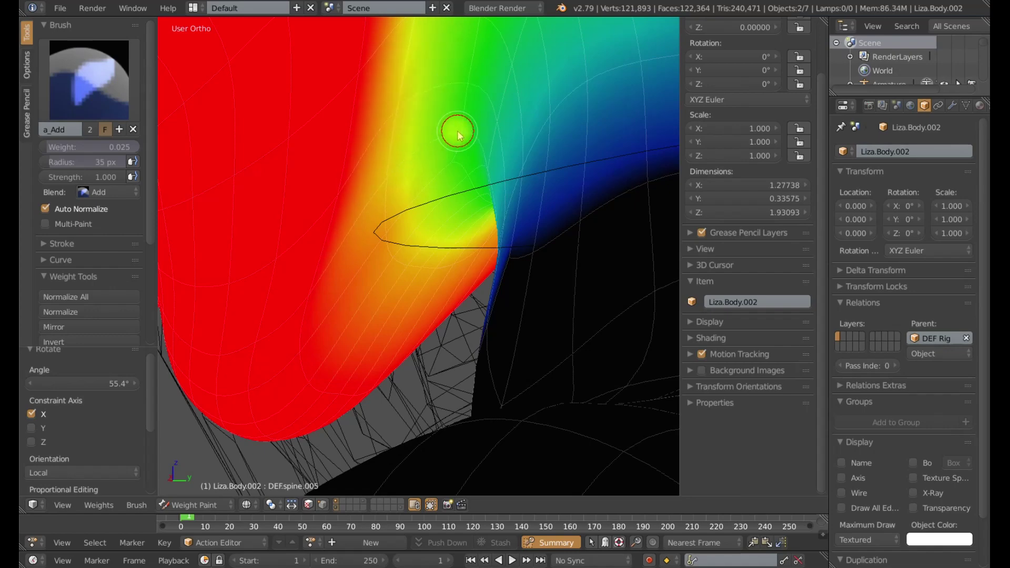
mouse_move(388, 181)
middle_mouse_down()
mouse_move(378, 194)
mouse_move(393, 240)
mouse_move(470, 157)
mouse_move(460, 191)
middle_mouse_up()
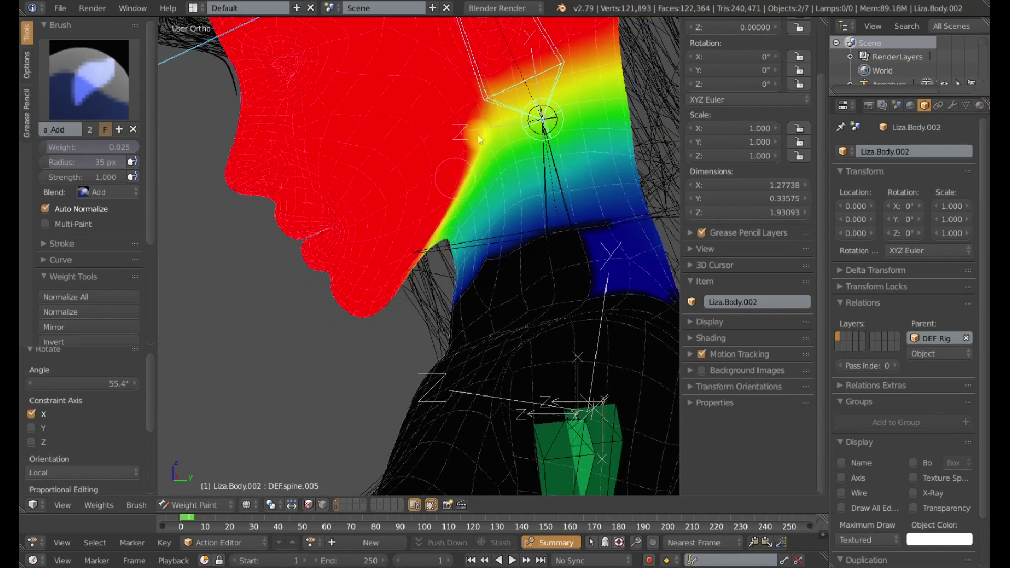
- Dab more head weight into the crease under the chin and extend it across the lower front of the neck
middle_click_drag(478, 273, 478, 262)
scroll(478, 262, "up", 4)
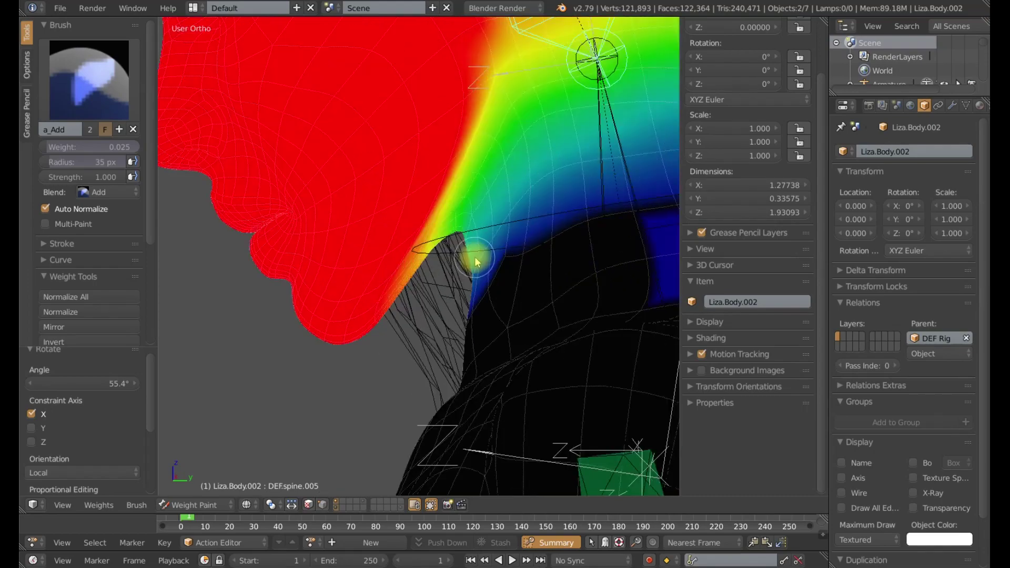
left_click(427, 269)
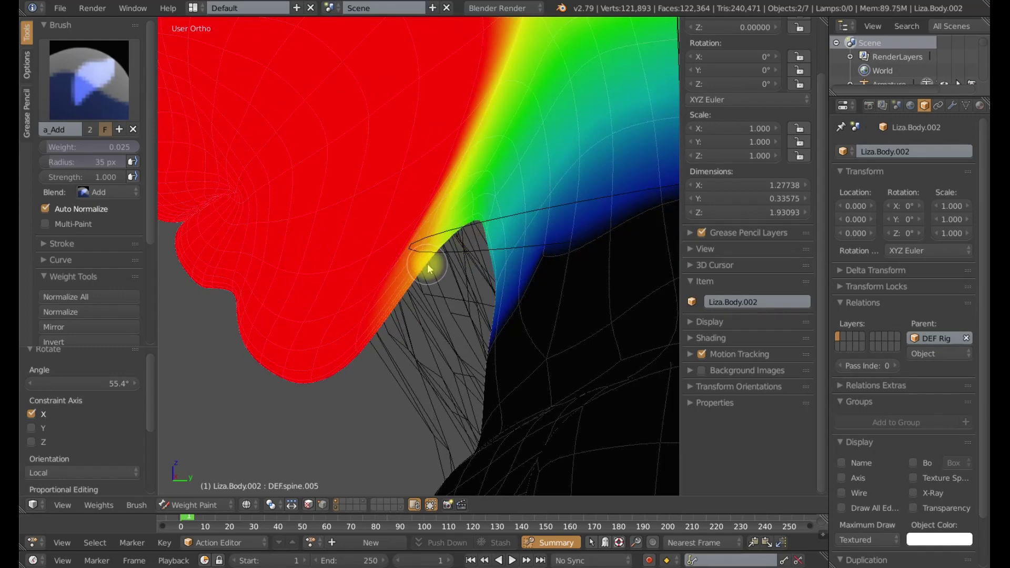
left_click(428, 270)
left_click(422, 245)
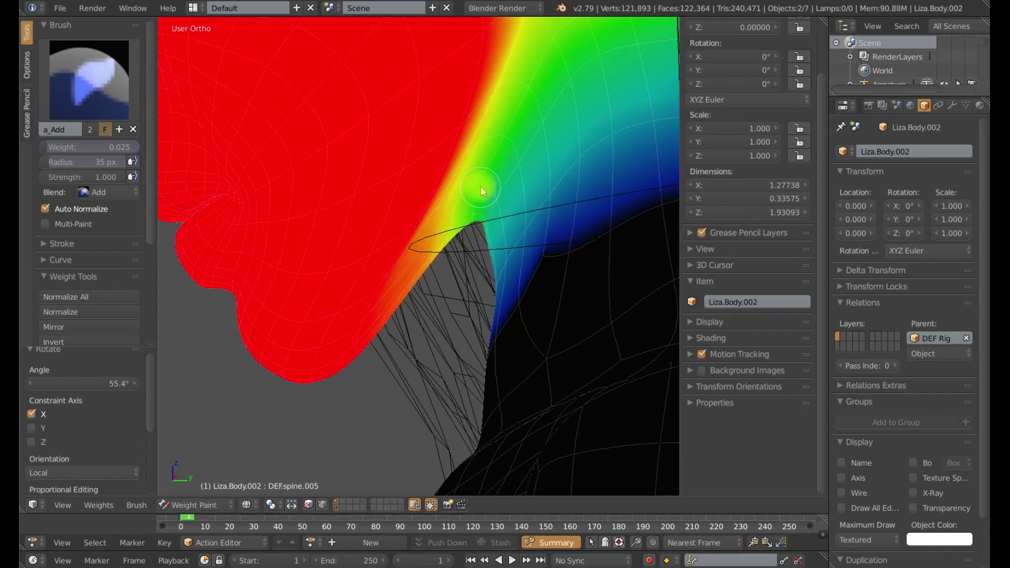
left_click(467, 196)
left_click(470, 224)
scroll(469, 225, "down", 2)
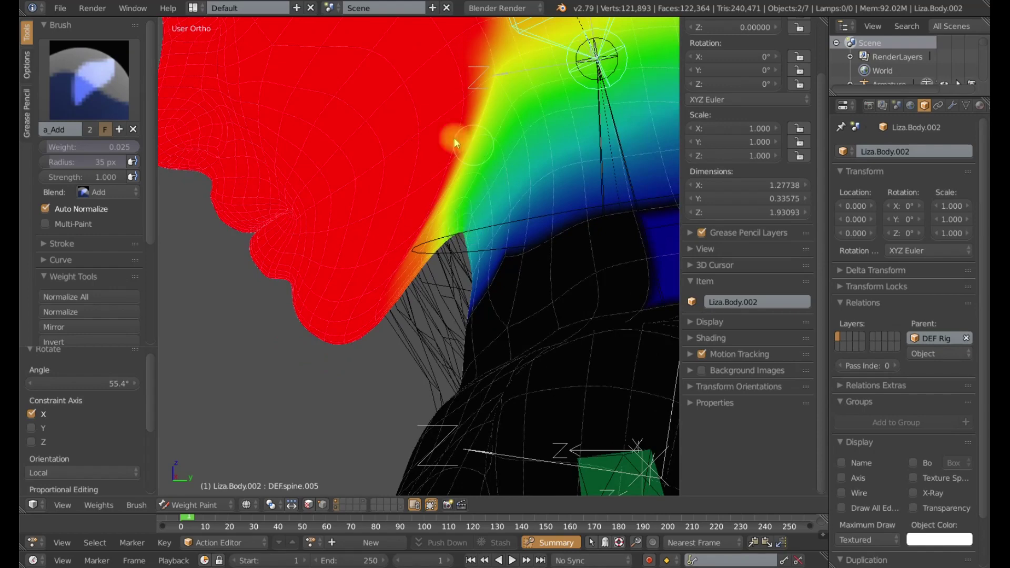
mouse_move(451, 293)
left_mouse_down()
mouse_move(469, 329)
mouse_move(501, 262)
mouse_move(521, 253)
mouse_move(508, 290)
left_mouse_up()
- Tilt the head forward about another 5.51° around the X axis
scroll(508, 290, "down", 3)
scroll(508, 290, "down", 2)
scroll(517, 260, "down", 2)
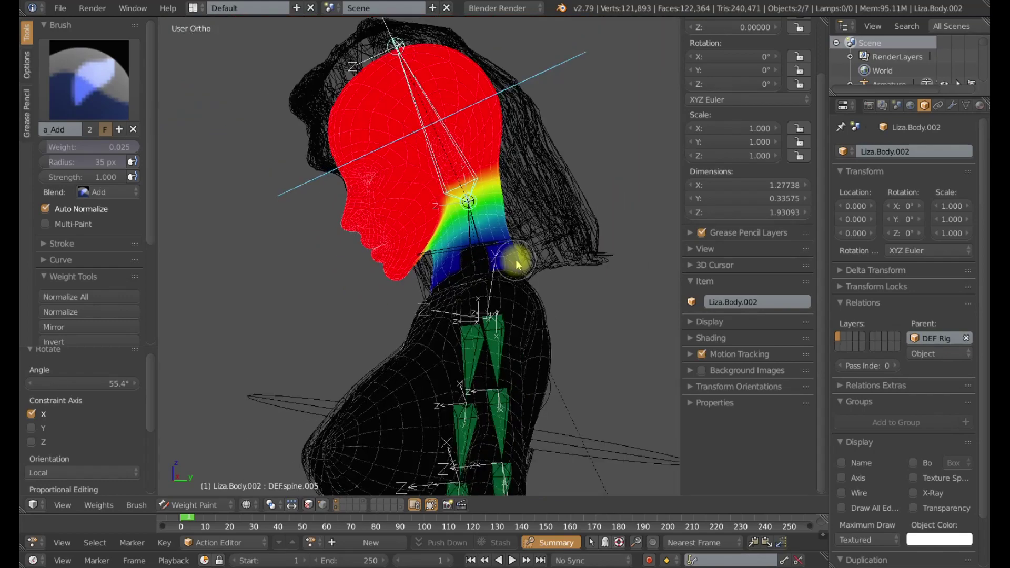
middle_click_drag(562, 246, 524, 242, "shift")
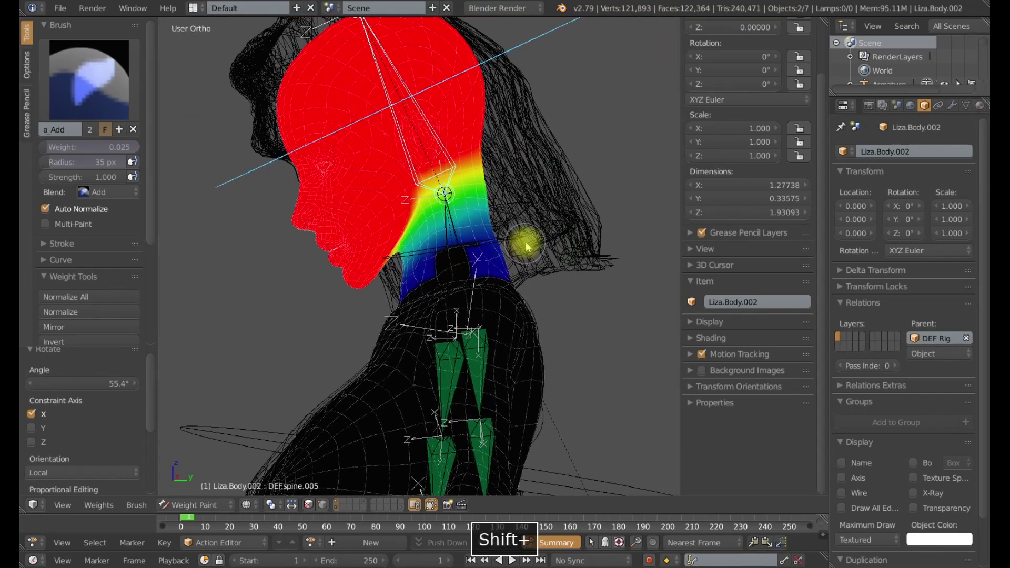
key("r")
key("x")
left_click(528, 232)
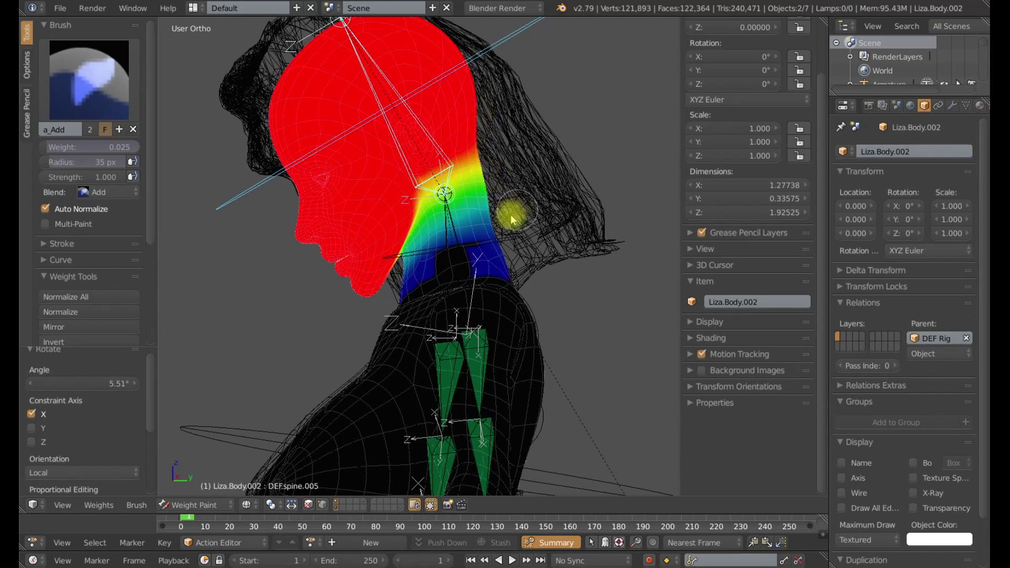
- Select the DEF.spine.004 neck bone and paint its weight onto the lower back of the skull
scroll(519, 213, "up", 3)
right_click(399, 223)
middle_click_drag(468, 181, 444, 282, "shift")
scroll(444, 271, "up", 2)
left_click_drag(460, 191, 464, 181)
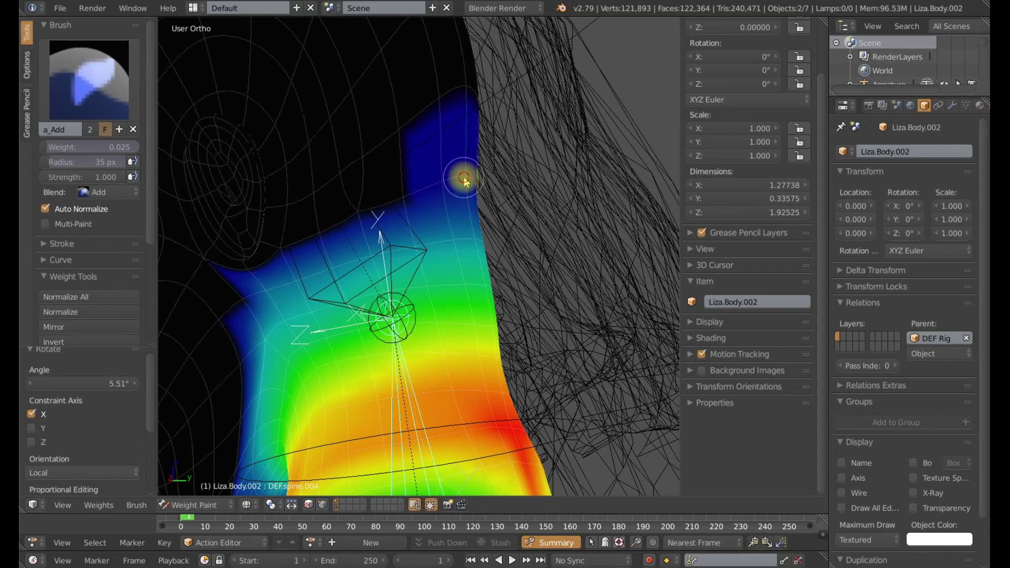
scroll(461, 189, "down", 3)
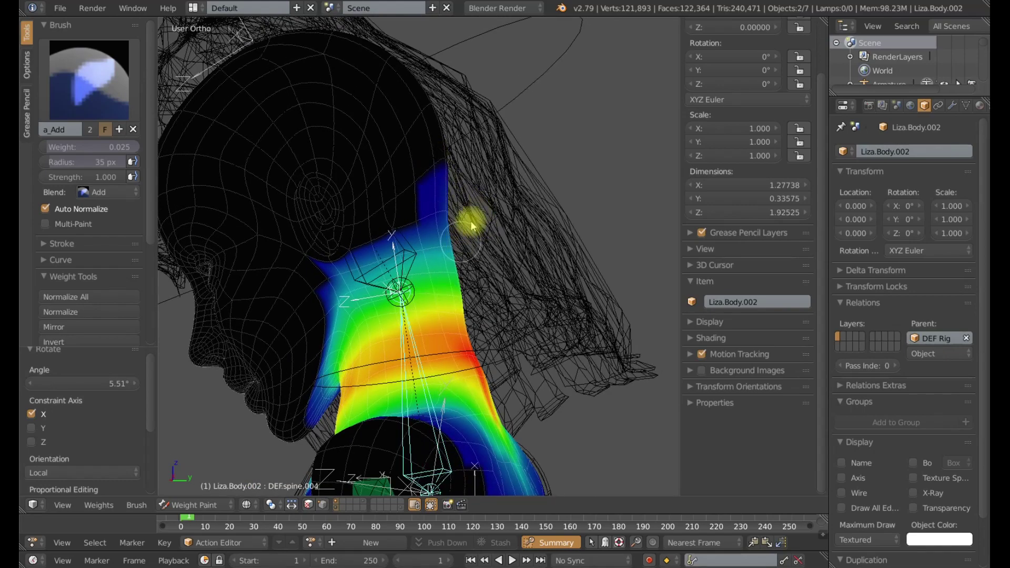
- Build up the DEF.spine.004 weight from the nape toward the back of the skull to soften the falloff
scroll(484, 236, "up", 2)
left_click(427, 215)
left_click(463, 198)
left_click_drag(472, 237, 466, 203)
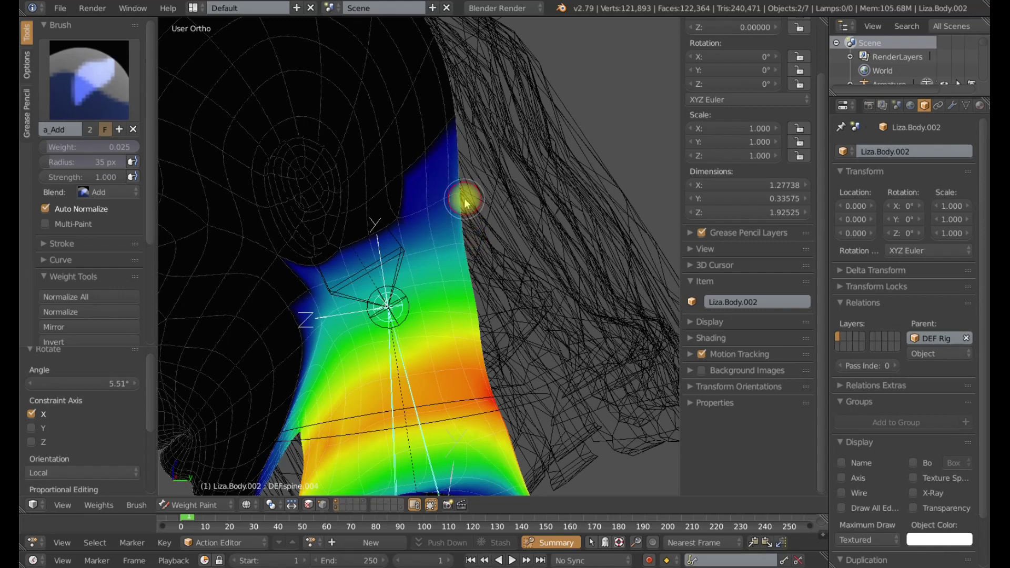
middle_click_drag(503, 343, 478, 271, "shift")
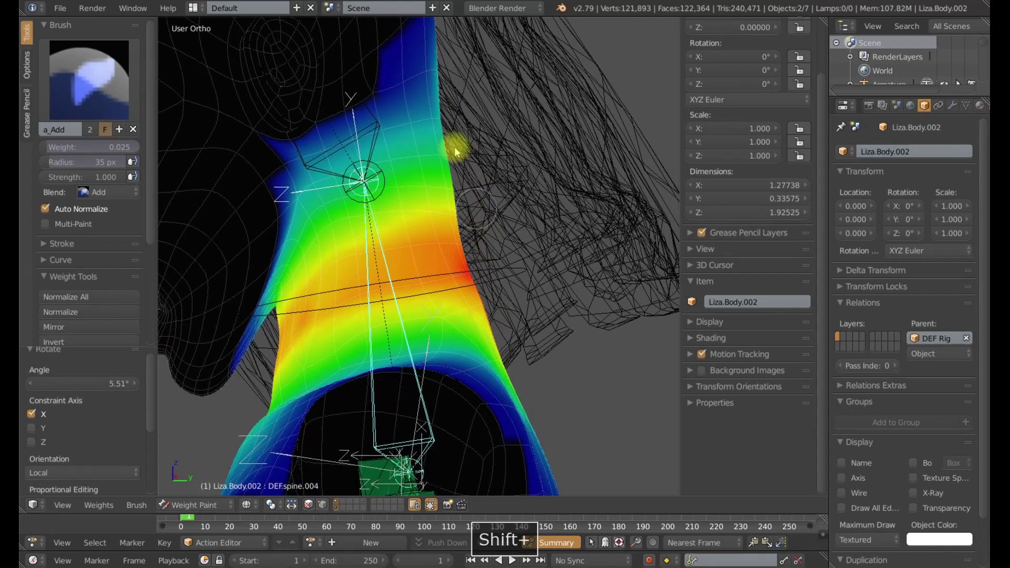
left_click(439, 117)
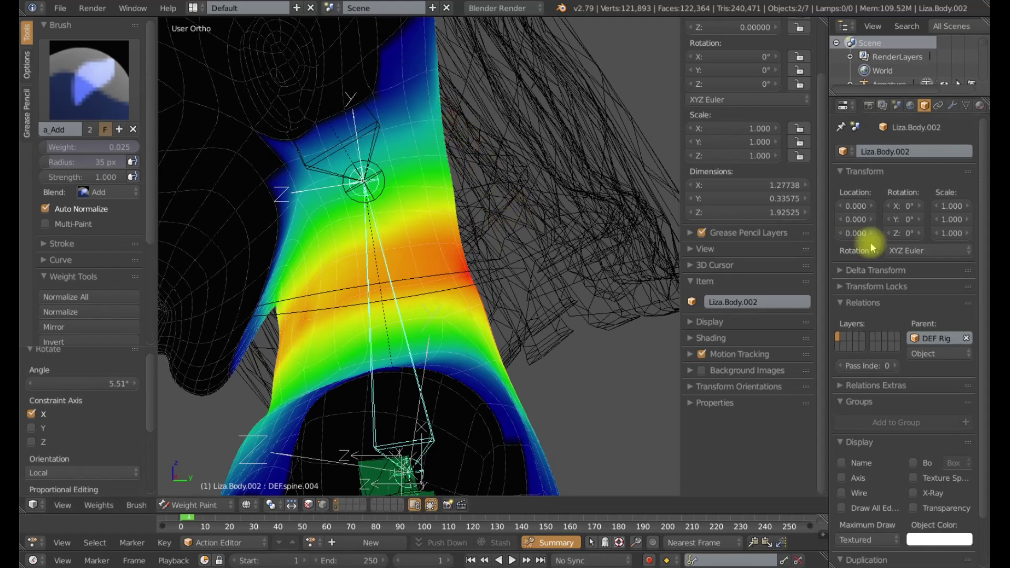
- Hide the subdivision modifier in the viewport and dab DEF.spine.004 weight onto the back of the skull behind the ear
left_click(954, 106)
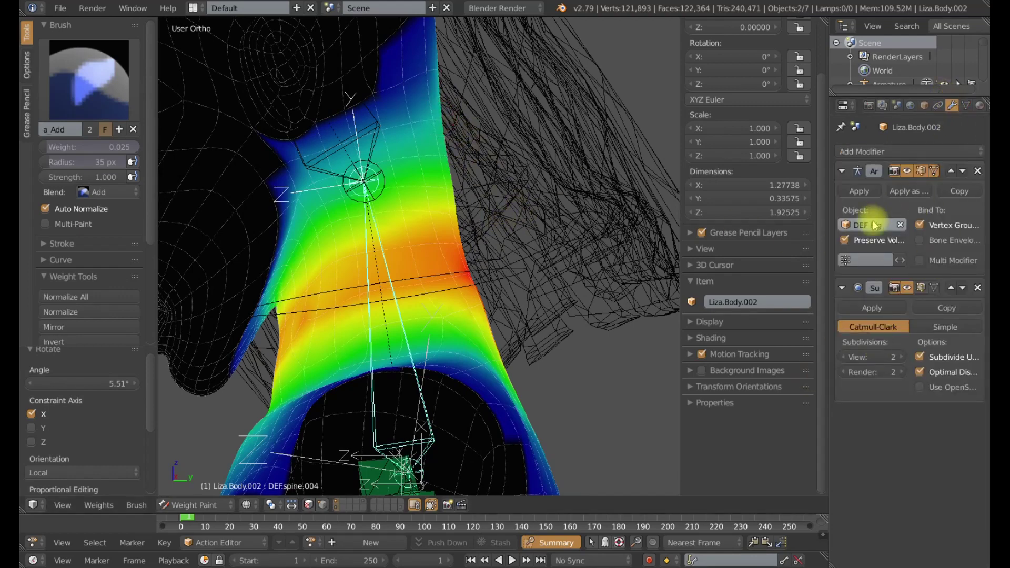
left_click(909, 288)
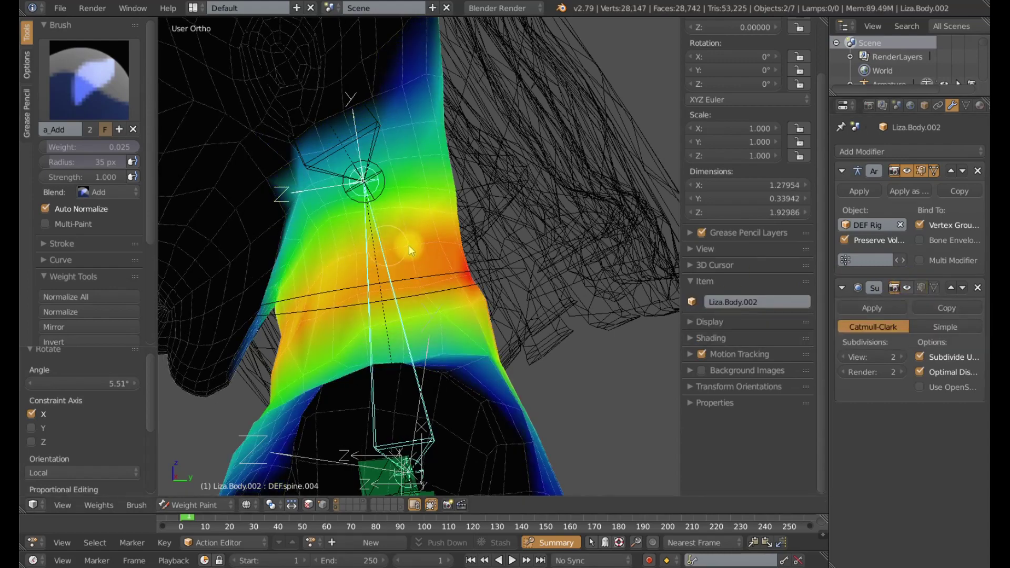
scroll(409, 247, "down", 3)
scroll(397, 216, "up", 5)
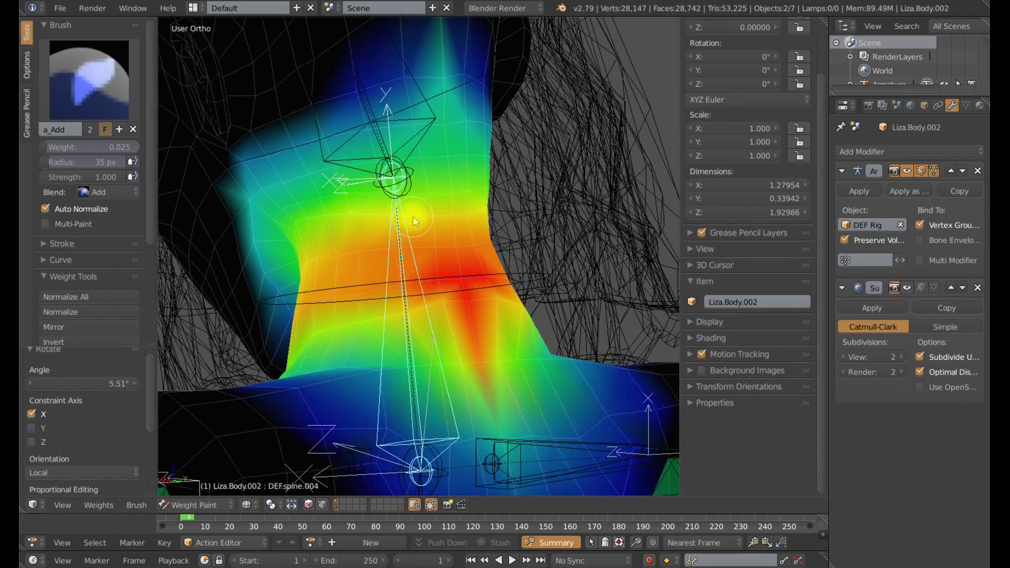
middle_click_drag(412, 217, 458, 274, "shift")
left_click(420, 187)
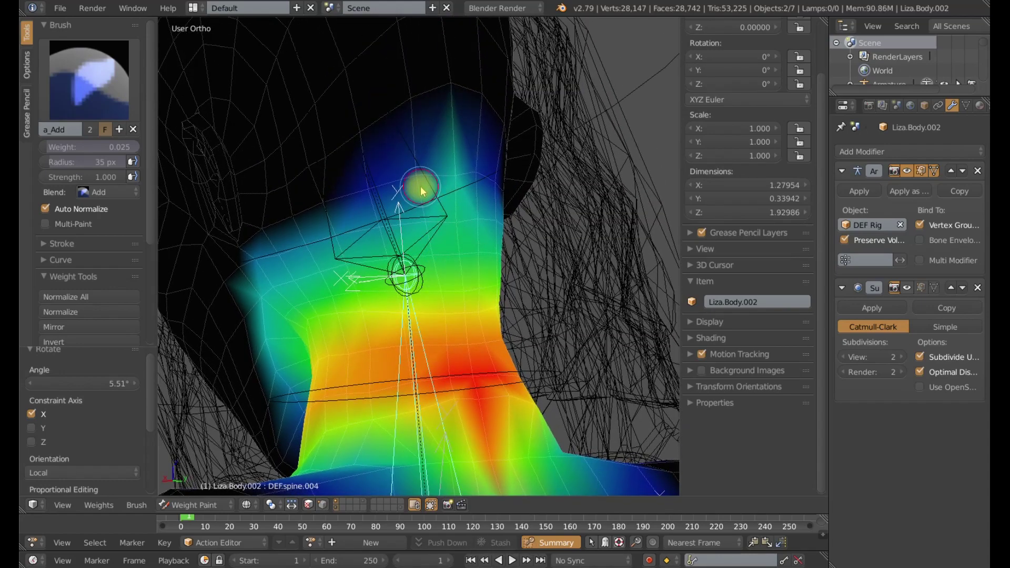
- Compare the weights with subdivision shown, hide it again, and paint DEF.spine.004 weight on the rear of the skull beside its centre line
left_click(907, 288)
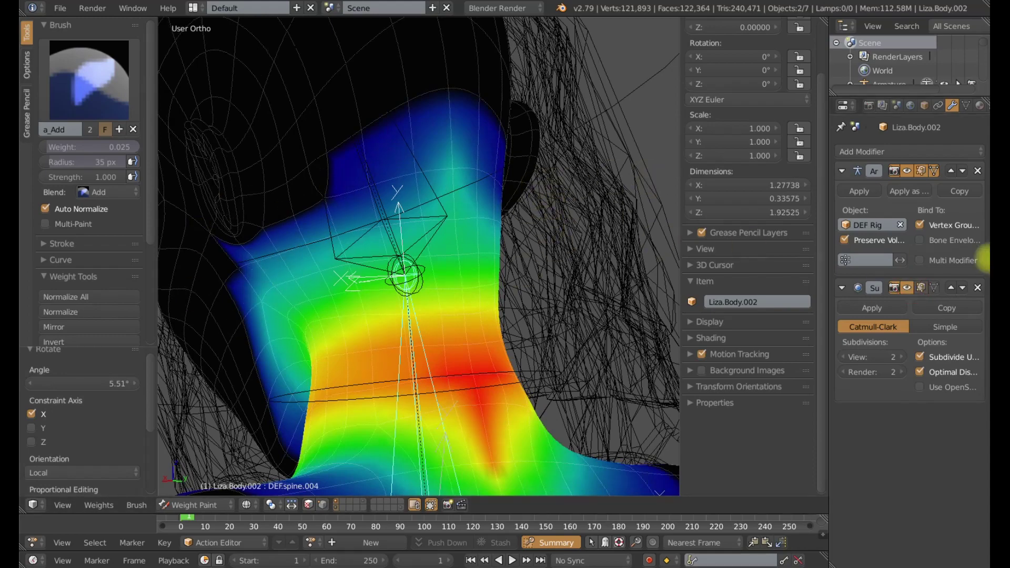
left_click(908, 287)
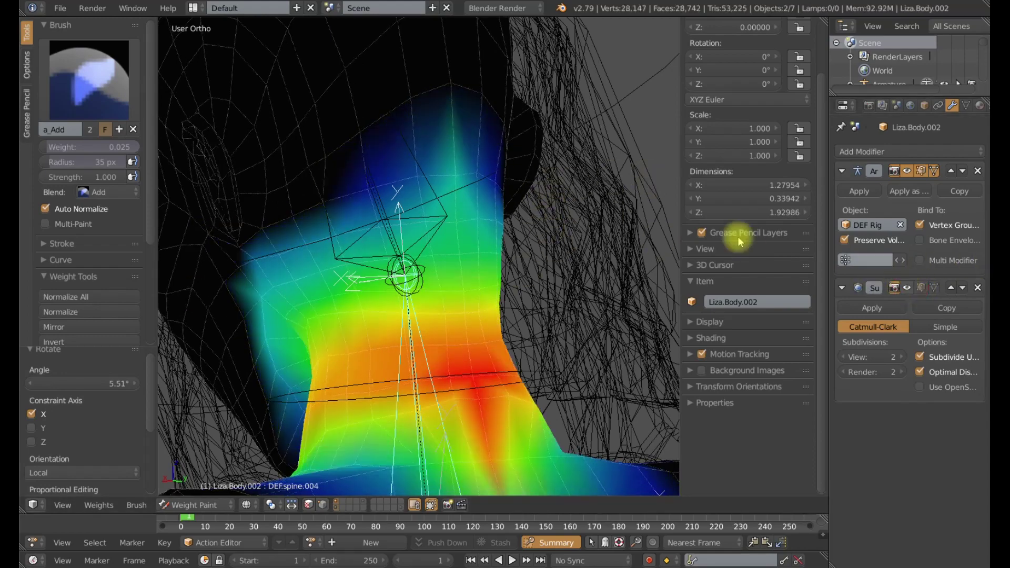
middle_click_drag(456, 251, 397, 254)
scroll(398, 254, "up", 2)
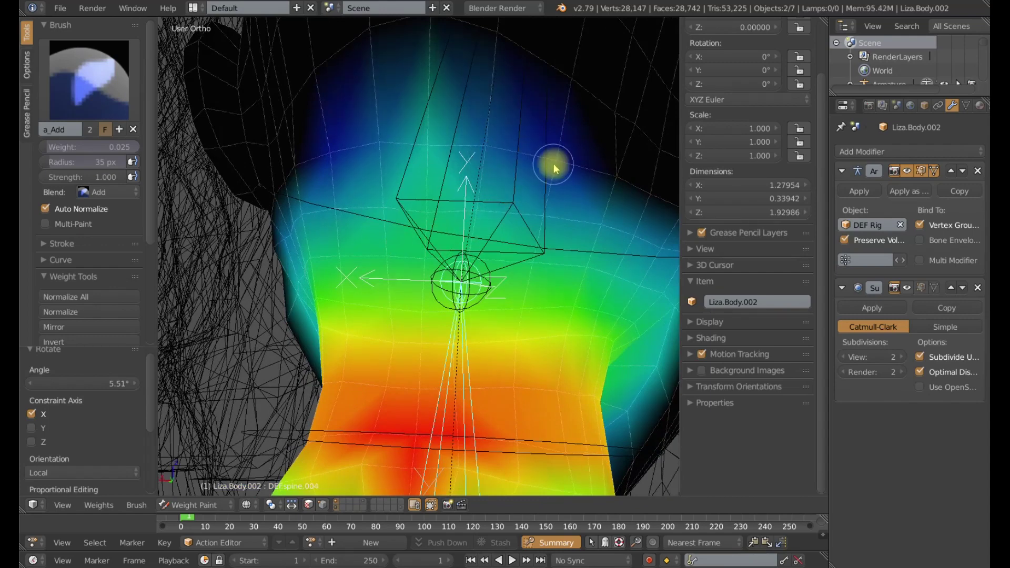
scroll(521, 197, "down", 2)
mouse_move(390, 185)
left_mouse_down()
mouse_move(369, 182)
mouse_move(405, 187)
left_mouse_up()
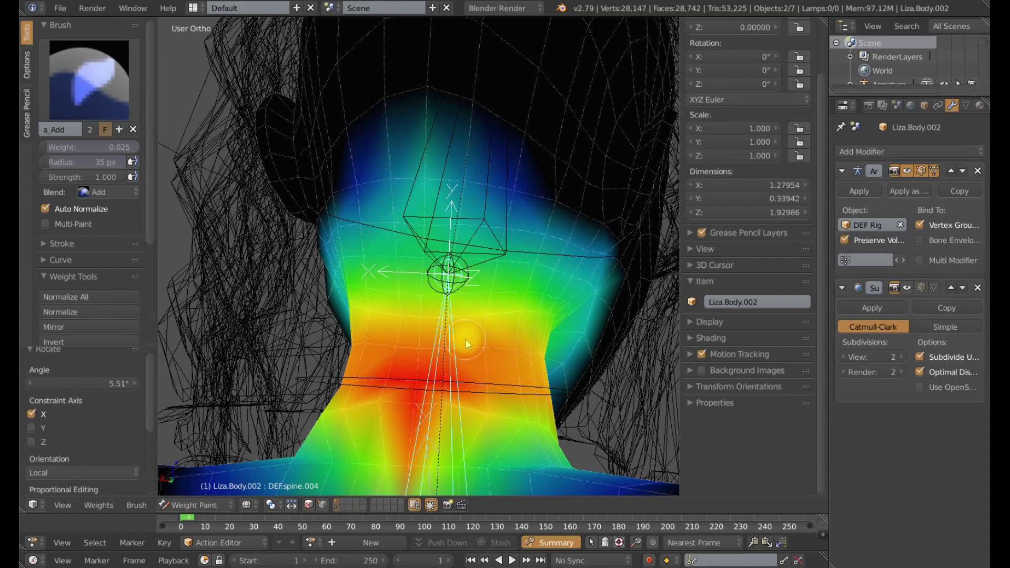
- Select the head control bone and clear its pose rotation
middle_click_drag(466, 339, 506, 348)
scroll(443, 298, "down", 3)
middle_click_drag(443, 315, 501, 282)
mouse_move(432, 276)
middle_mouse_down()
mouse_move(456, 271)
mouse_move(479, 232)
mouse_move(427, 270)
middle_mouse_up()
scroll(480, 238, "down", 3)
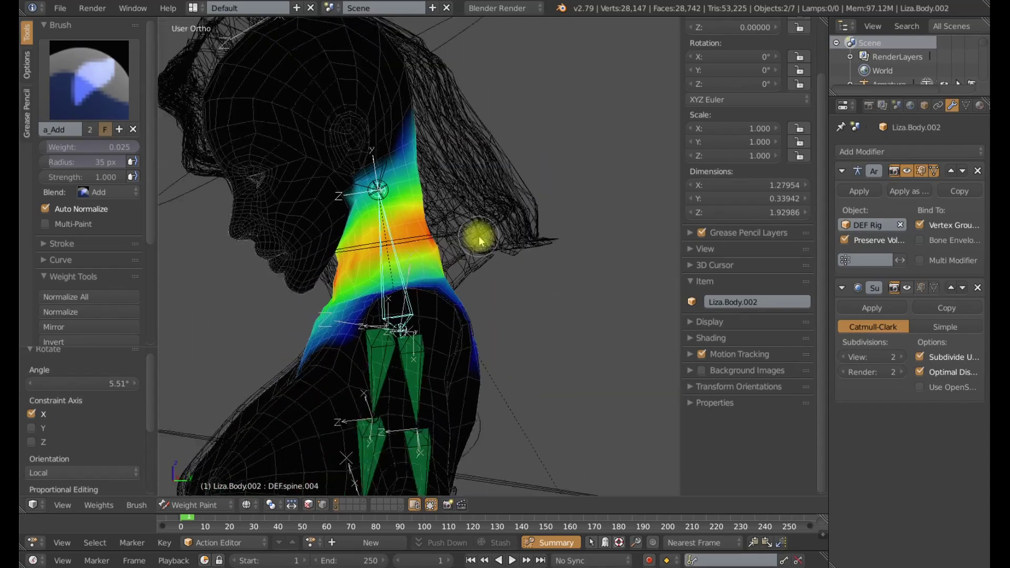
right_click(444, 85, "shift")
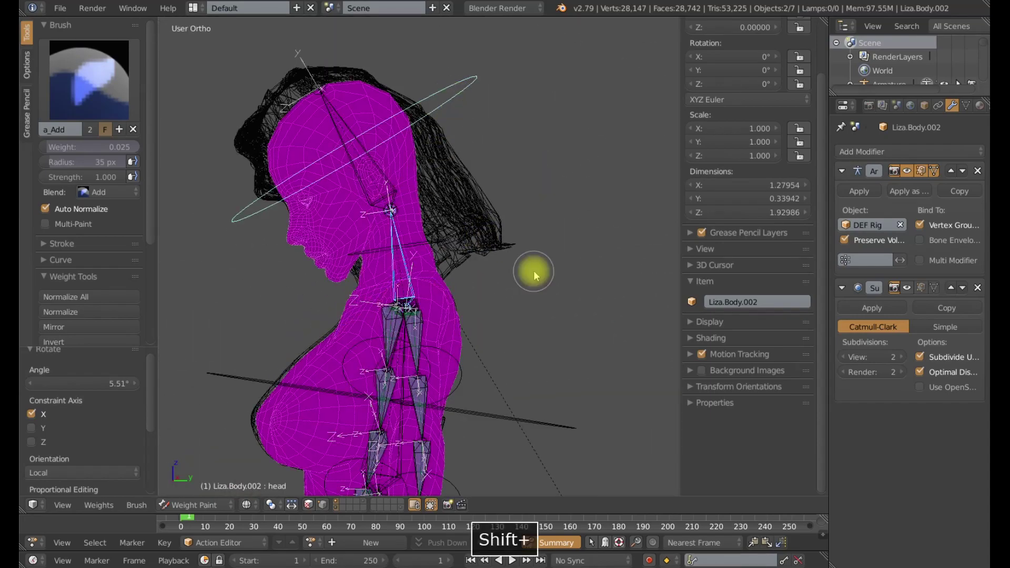
key("alt+r")
scroll(521, 258, "up", 3)
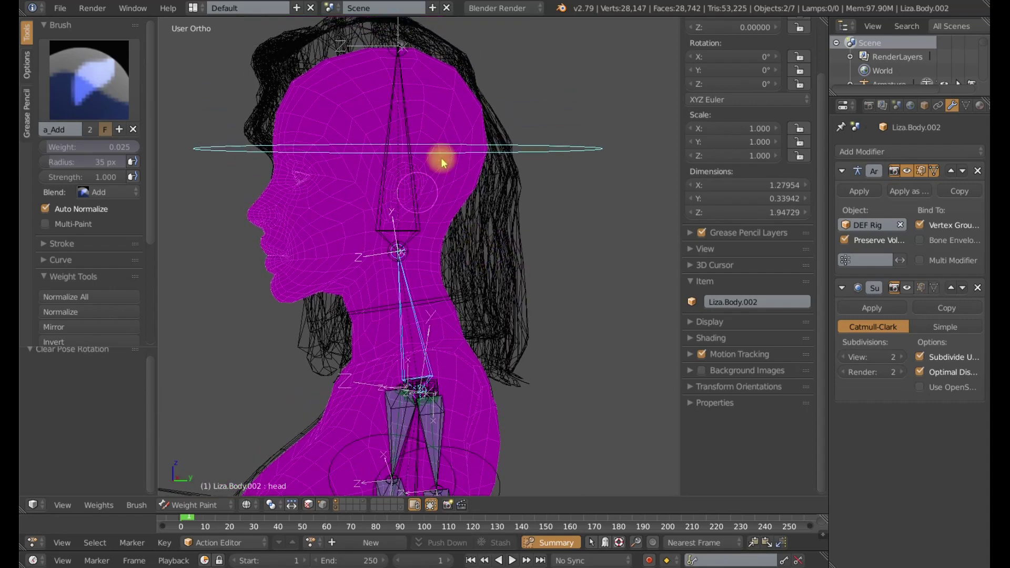
- Select the DEF.spine.005 head bone's weights and turn the head about -47.1° around its local Y axis
right_click(538, 141)
right_click(413, 210, "shift")
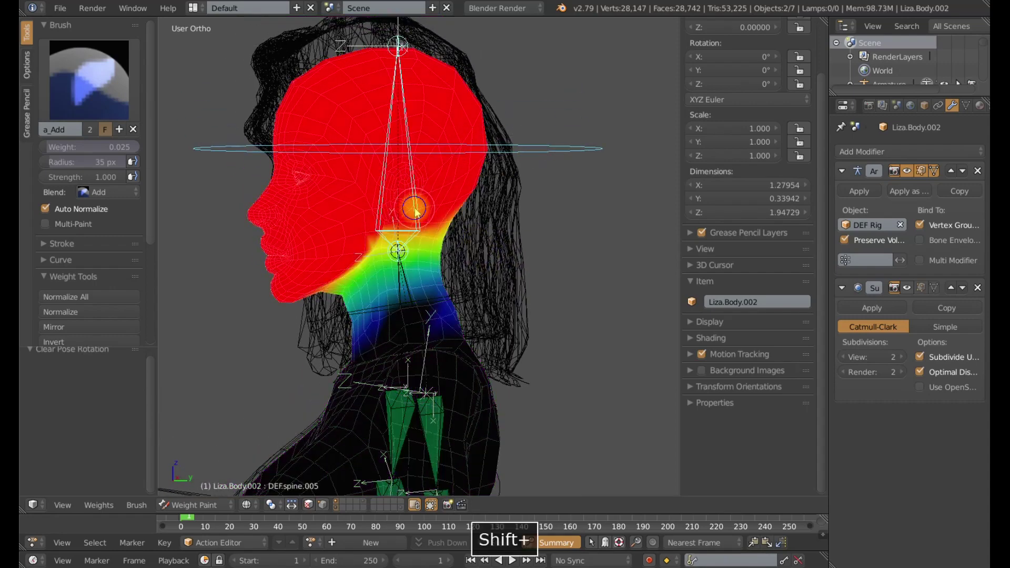
scroll(408, 213, "down", 4)
middle_click_drag(388, 228, 471, 246)
key("r")
key("y")
key("y")
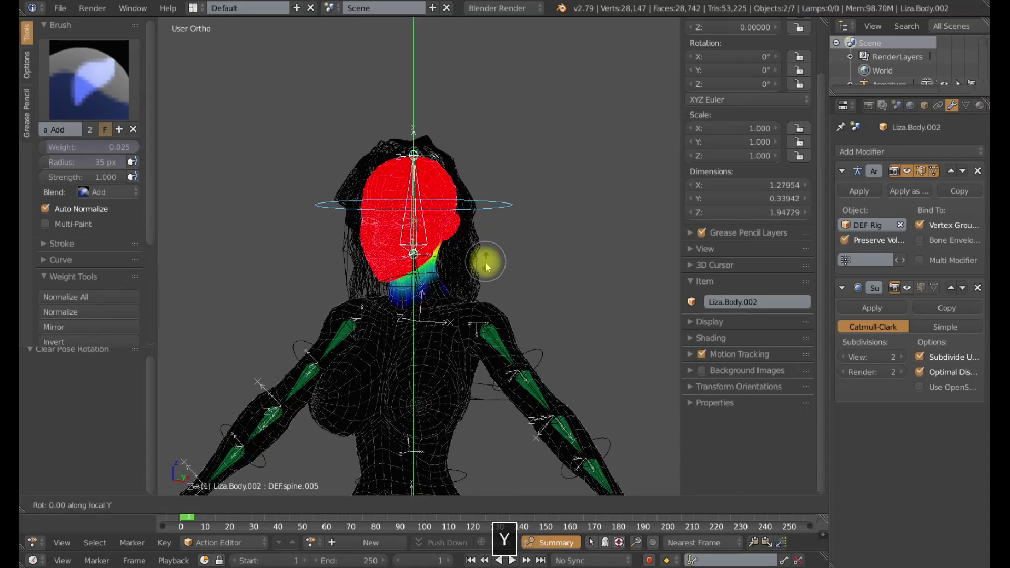
left_click(429, 277)
middle_click_drag(455, 305, 492, 246, "shift")
scroll(447, 275, "up", 5)
scroll(492, 245, "up", 4)
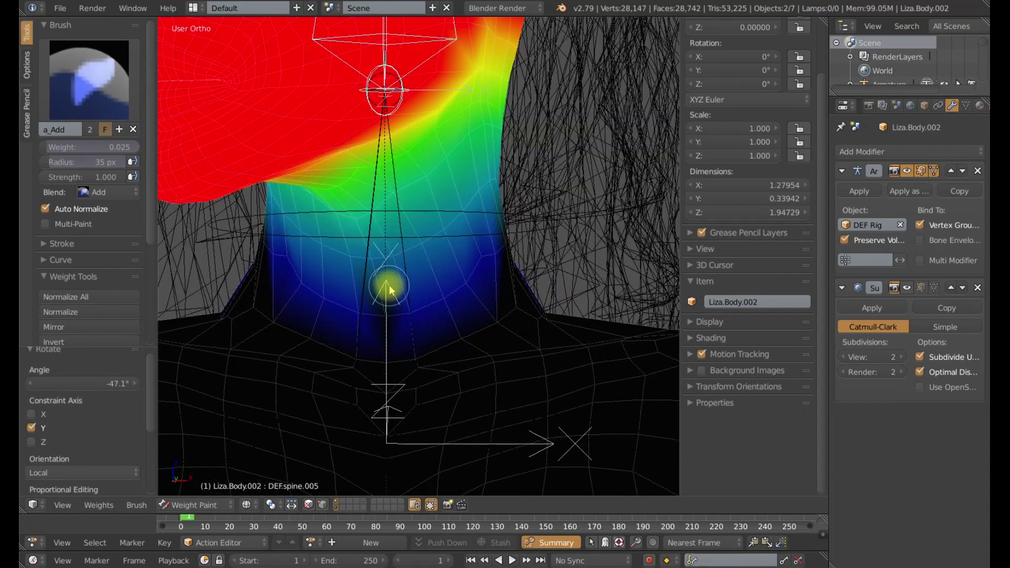
- Add DEF.spine.005 weight up the front of the neck and along its side
left_click_drag(387, 306, 384, 239)
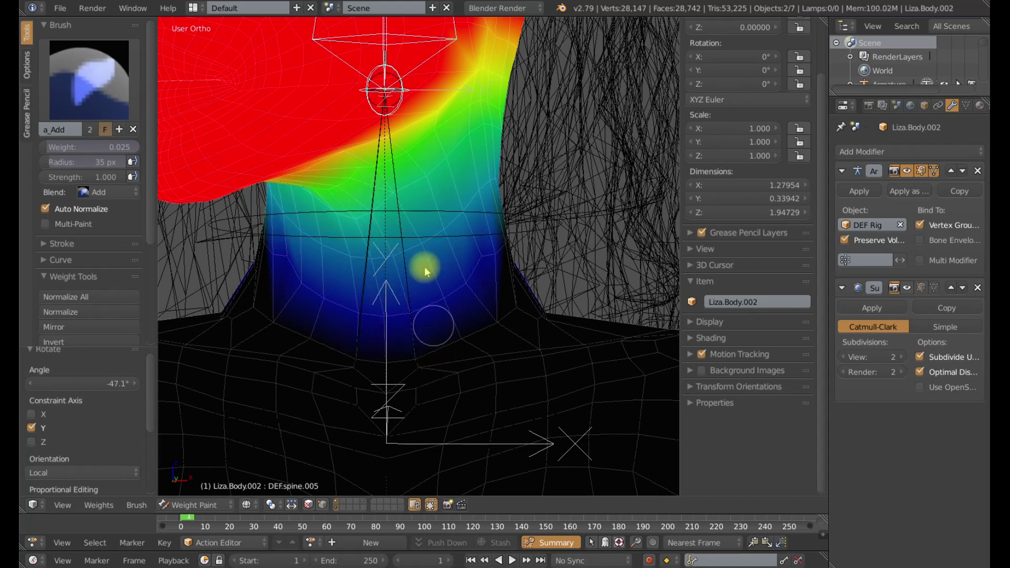
mouse_move(421, 185)
left_mouse_down()
mouse_move(388, 134)
mouse_move(422, 186)
left_mouse_up()
middle_click_drag(433, 194, 442, 221)
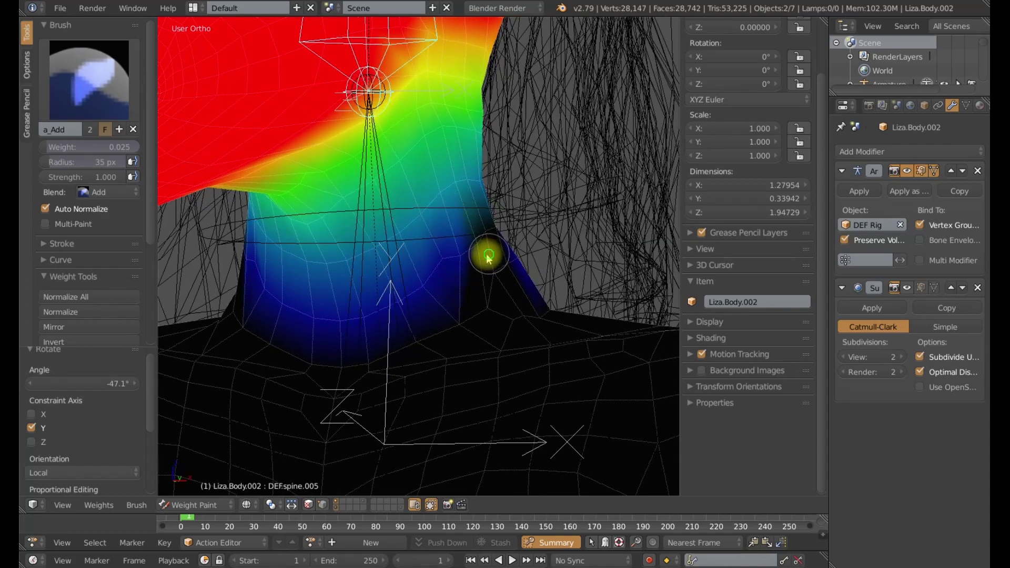
scroll(490, 258, "up", 3)
mouse_move(433, 249)
left_mouse_down()
mouse_move(420, 269)
mouse_move(466, 226)
mouse_move(435, 160)
mouse_move(453, 176)
mouse_move(415, 74)
left_mouse_up()
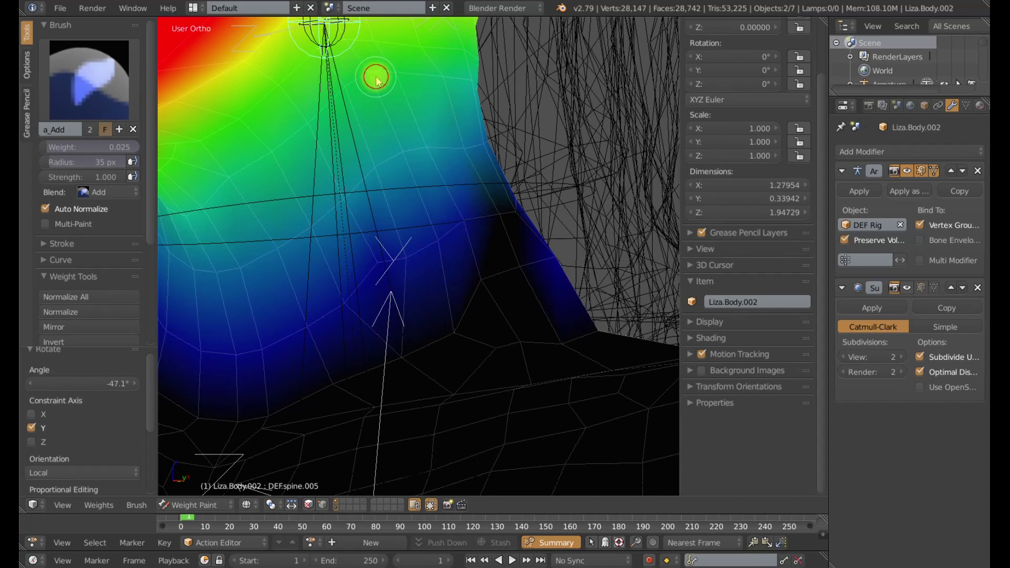
- Fill the unweighted gap at the side of the neck above the shoulder with DEF.spine.005 weight
scroll(384, 225, "down", 3)
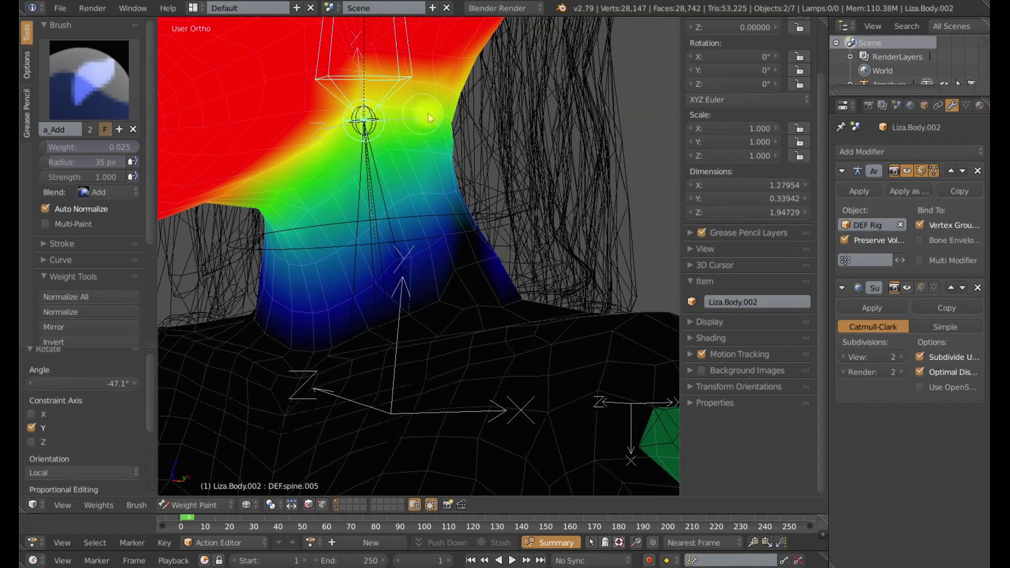
scroll(336, 158, "up", 2)
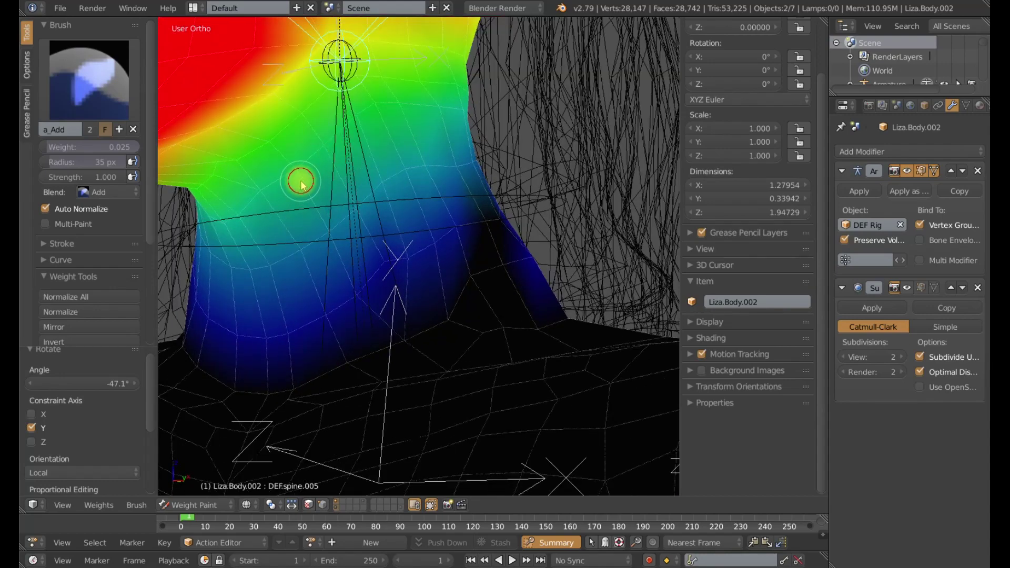
scroll(298, 179, "down", 2)
scroll(423, 179, "up", 2)
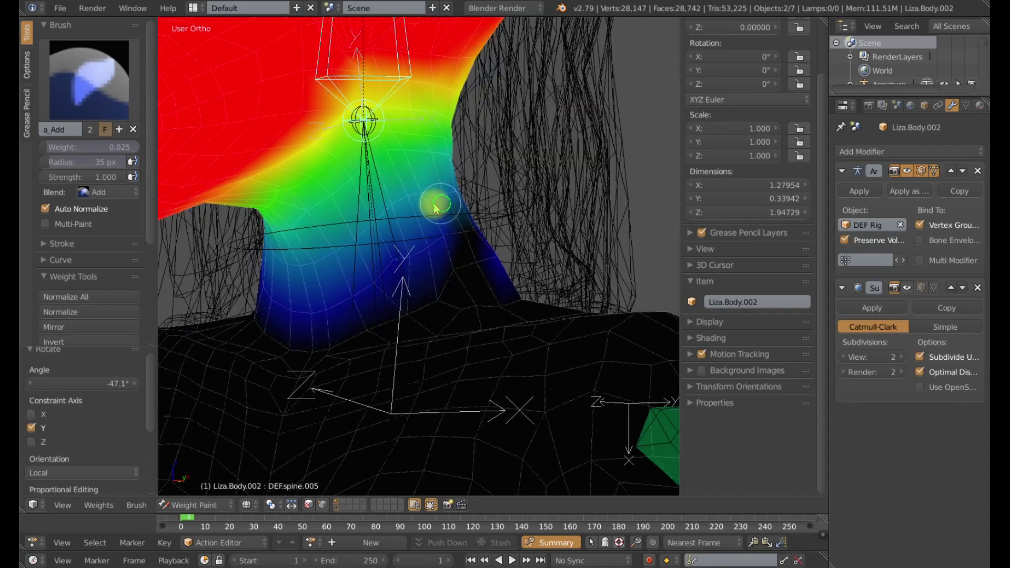
mouse_move(478, 240)
left_mouse_down()
mouse_move(442, 236)
mouse_move(444, 284)
left_mouse_up()
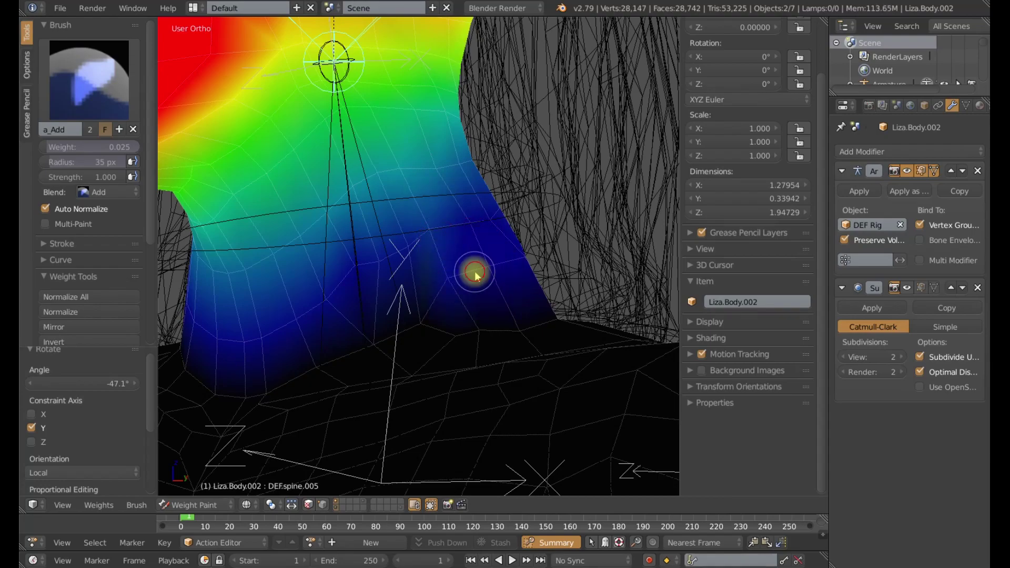
scroll(474, 268, "down", 2)
scroll(366, 280, "up", 2)
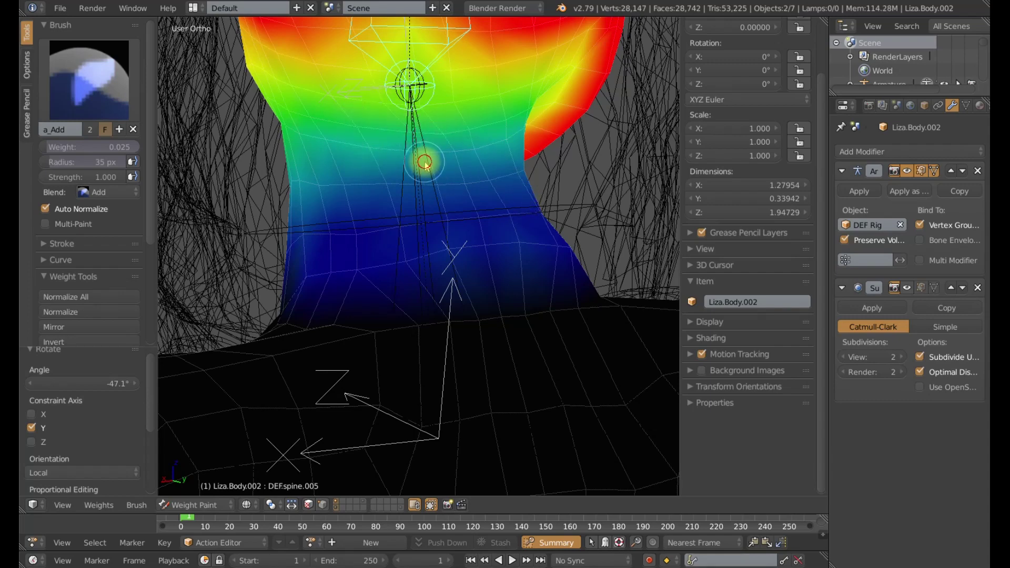
- Dab DEF.spine.005 weight down the back of the neck below the skull
left_click(410, 135)
left_click(422, 165)
left_click(431, 194)
mouse_move(471, 233)
middle_mouse_down()
mouse_move(455, 235)
mouse_move(471, 232)
mouse_move(485, 247)
mouse_move(402, 241)
middle_mouse_up()
scroll(408, 235, "up", 3)
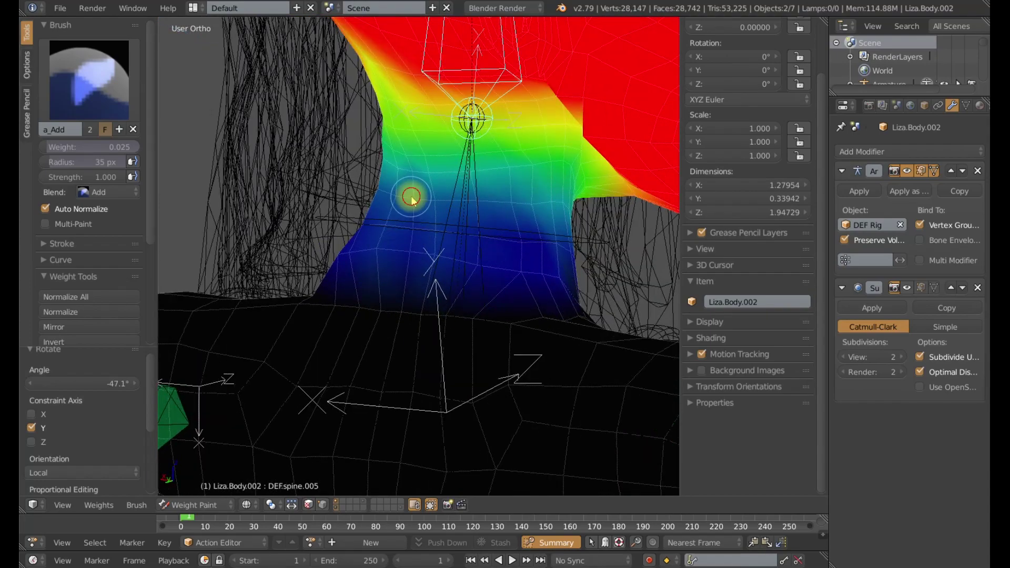
scroll(416, 232, "down", 5)
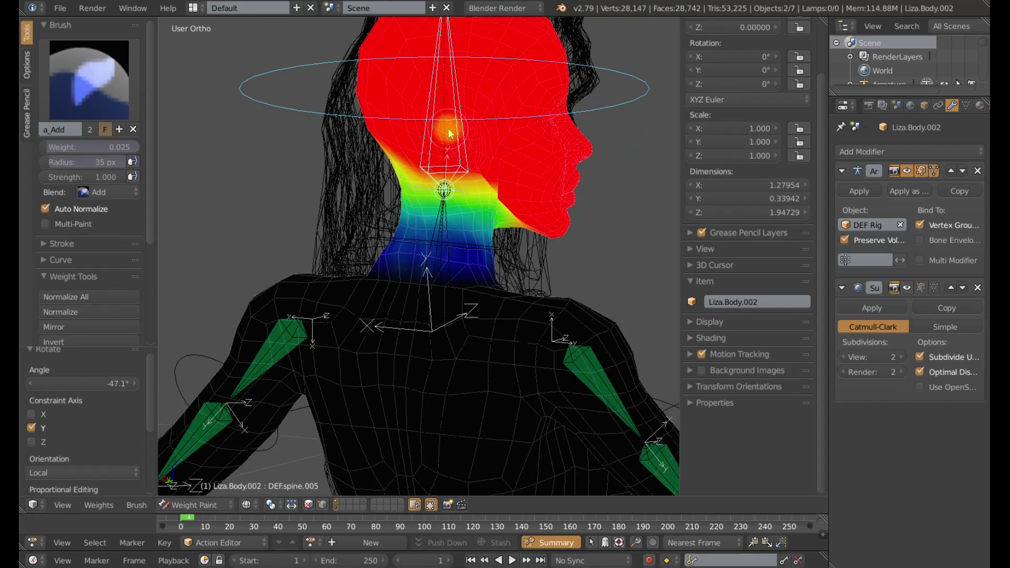
- Display the DEF.spine.004 neck bone's weights and examine them from behind and in front with the head turned
right_click(444, 215)
right_click(457, 130)
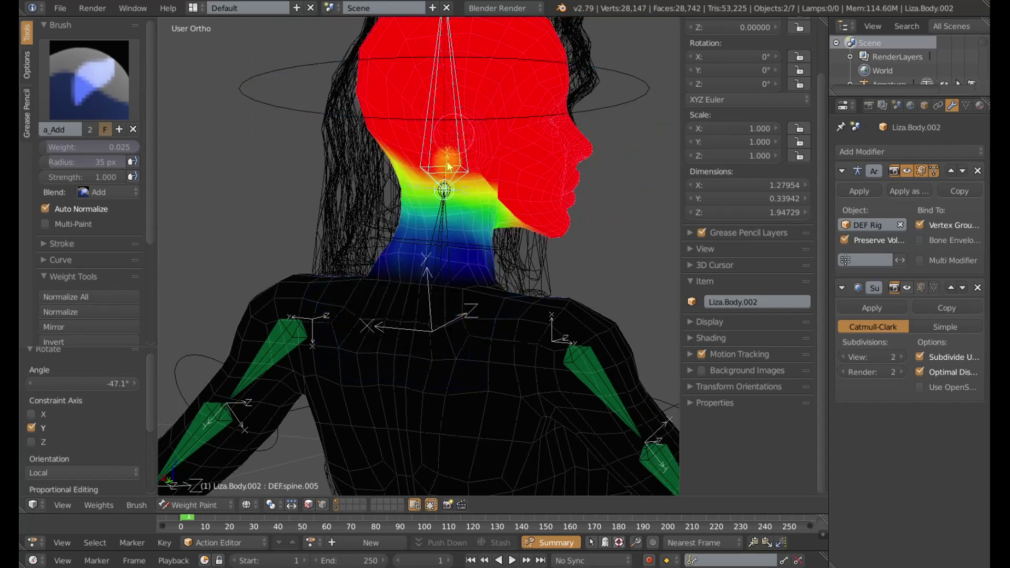
right_click(446, 220)
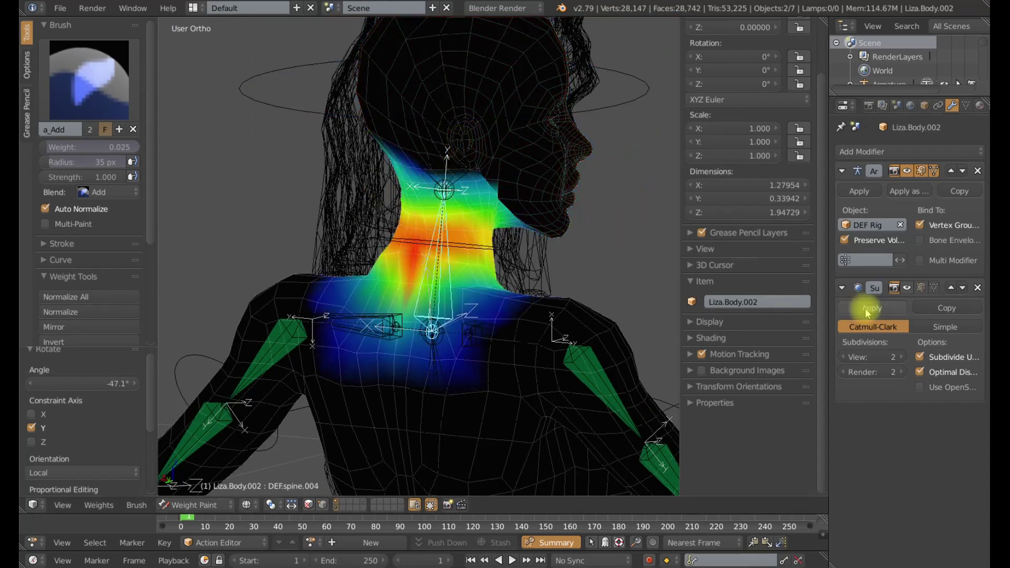
scroll(395, 273, "down", 3)
middle_click_drag(354, 287, 384, 285)
middle_click_drag(295, 281, 519, 275)
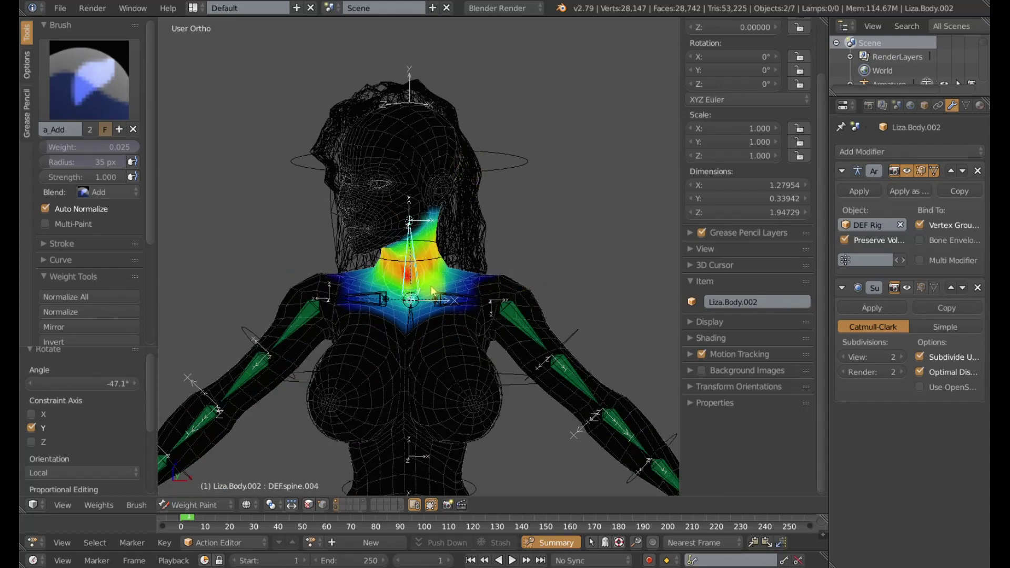
middle_click_drag(415, 297, 442, 289)
scroll(444, 292, "up", 4)
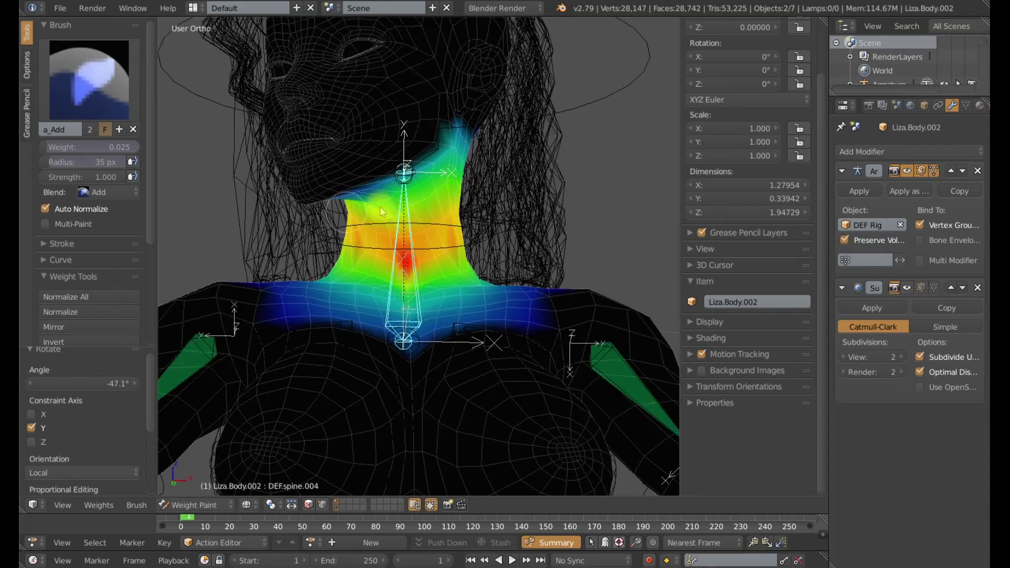
- Show the subdivision modifier in the viewport and display the DEF.shoulder.R bone's weights
left_click(907, 288)
scroll(481, 219, "down", 4)
scroll(416, 278, "up", 2)
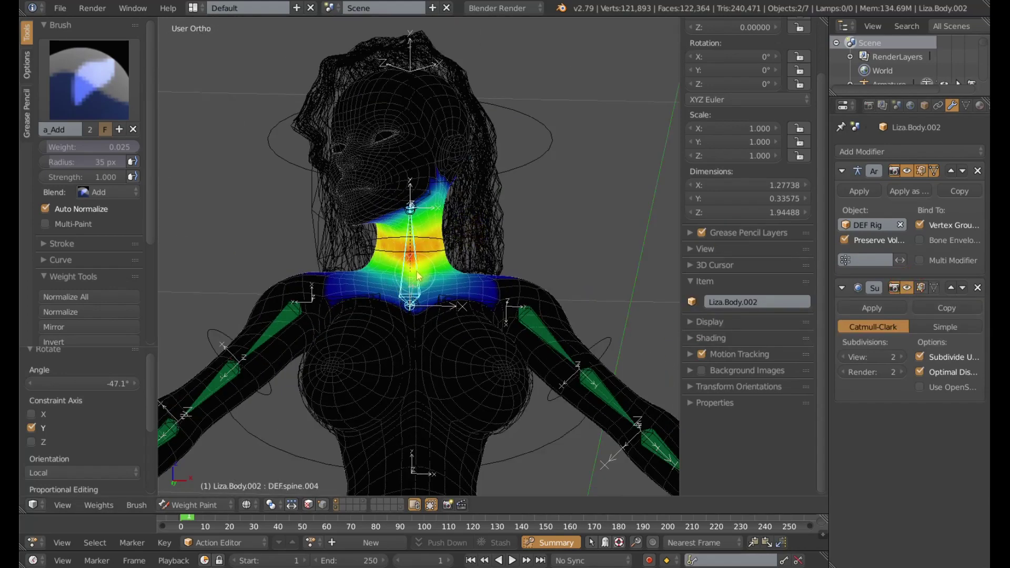
scroll(413, 295, "down", 5)
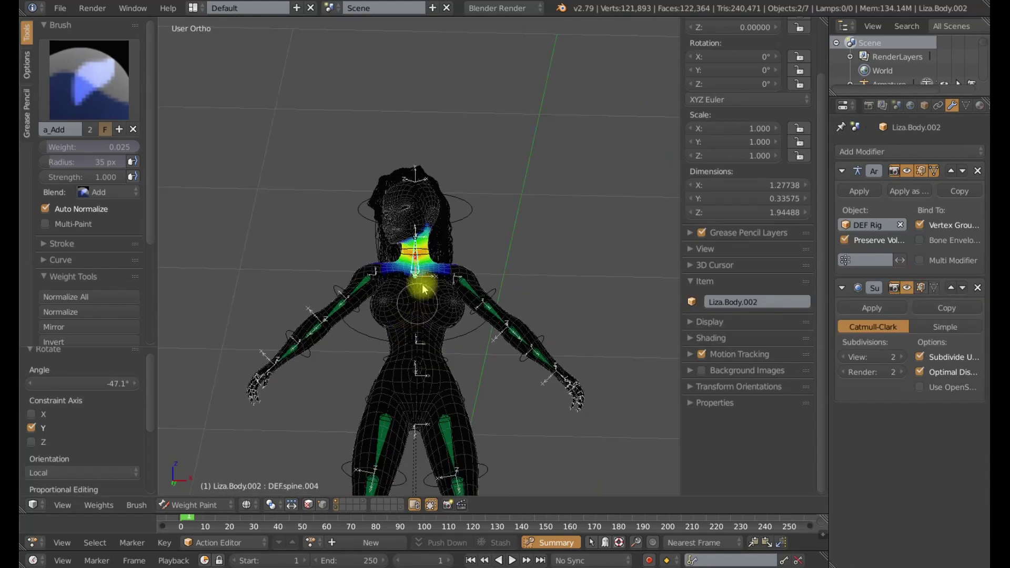
scroll(412, 331, "up", 3)
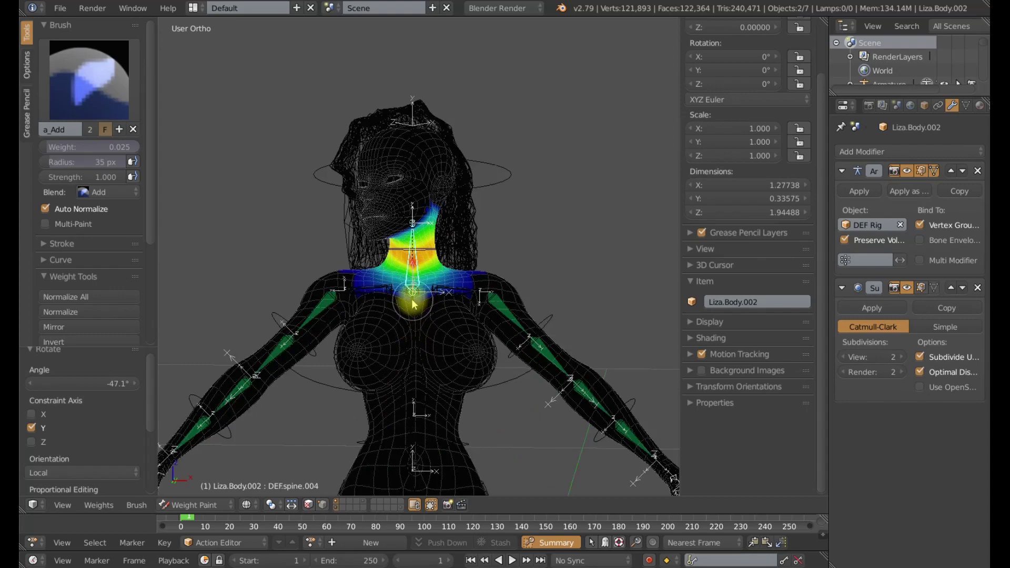
right_click(379, 292)
right_click(378, 292)
scroll(436, 253, "up", 2)
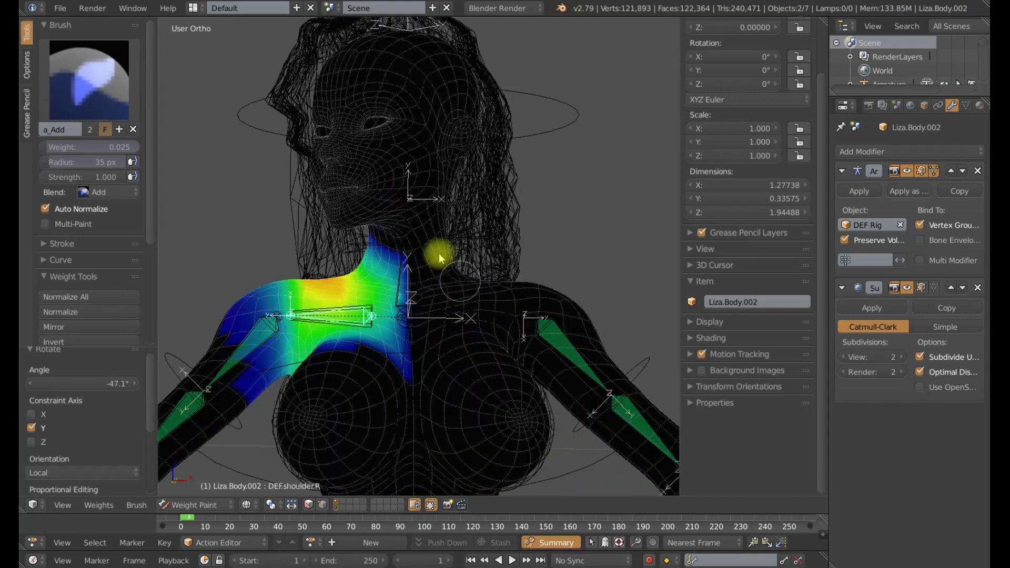
scroll(478, 316, "down", 2)
- Select all bones of the rig and clear their pose location, rotation and scale
right_click(476, 194)
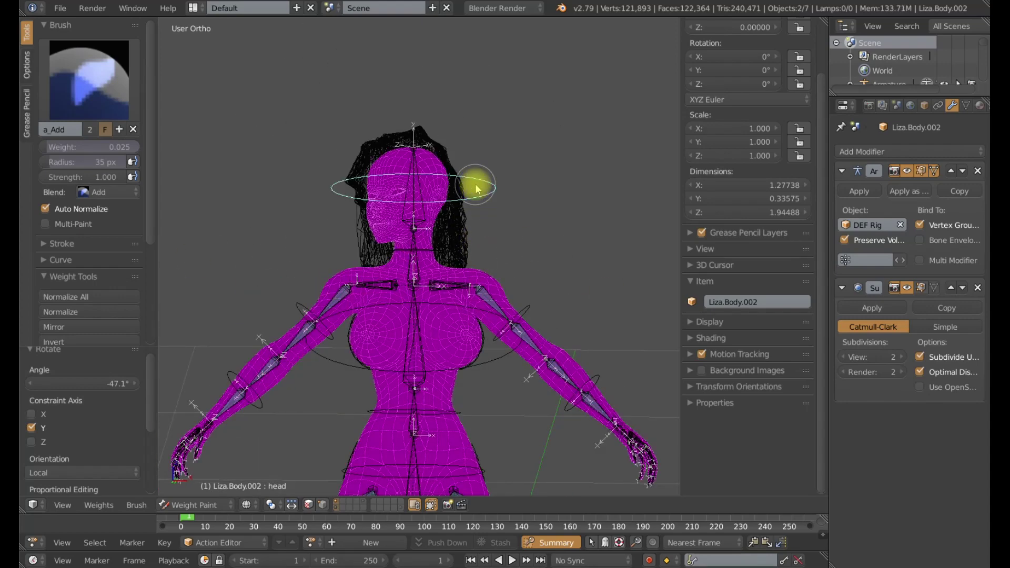
key("a")
key("alt+g")
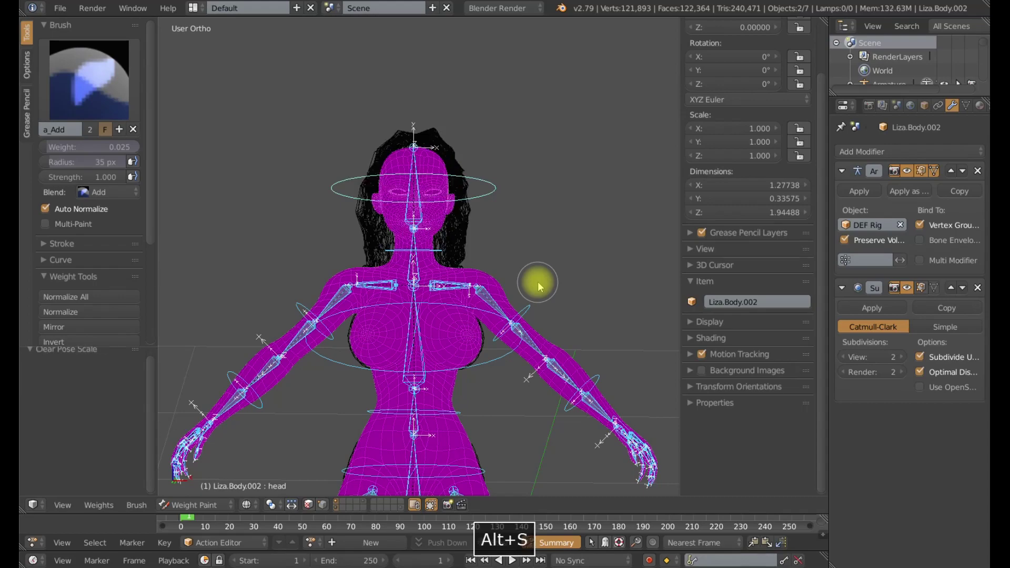
middle_click_drag(541, 292, 483, 238)
middle_click_drag(484, 238, 539, 267)
- Examine the weights of the left upper arm bones DEF.upper_arm.002.L and DEF.upper_arm.001.L
scroll(539, 271, "up", 5)
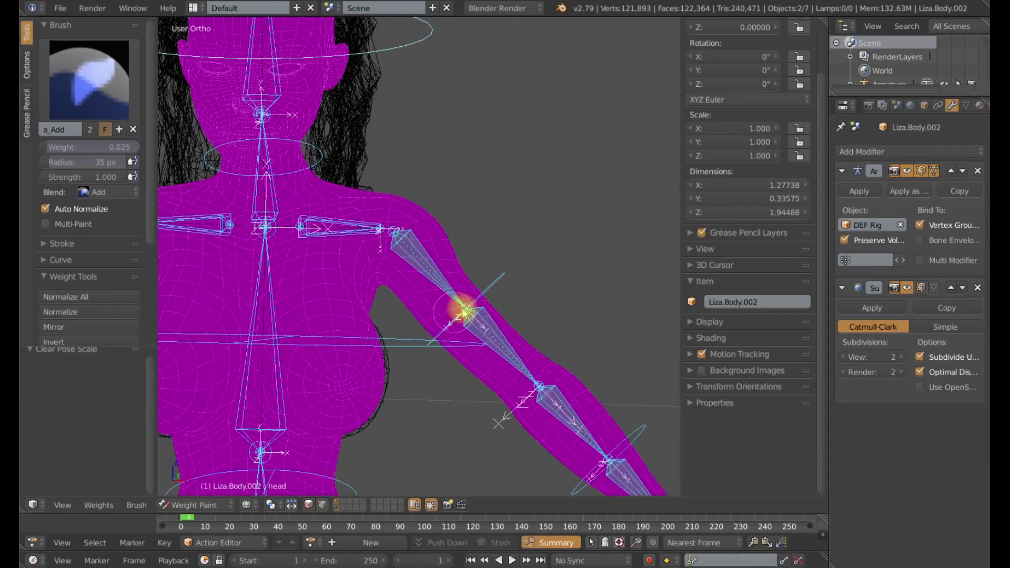
right_click(504, 282)
scroll(509, 295, "down", 4)
mouse_move(519, 322)
middle_mouse_down()
mouse_move(496, 318)
mouse_move(510, 325)
middle_mouse_up()
scroll(514, 295, "down", 1, "shift")
scroll(485, 232, "up", 5)
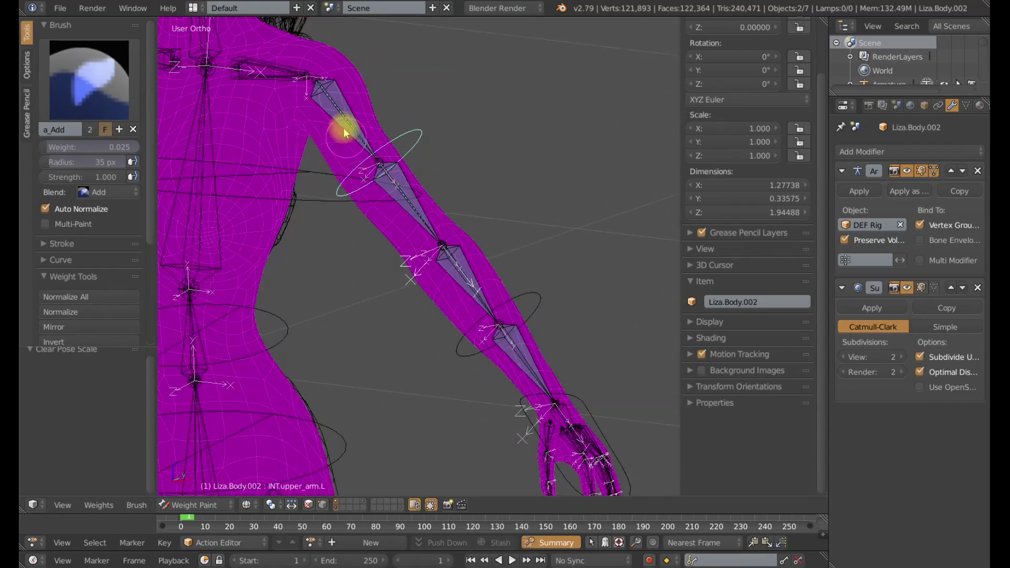
right_click(402, 181)
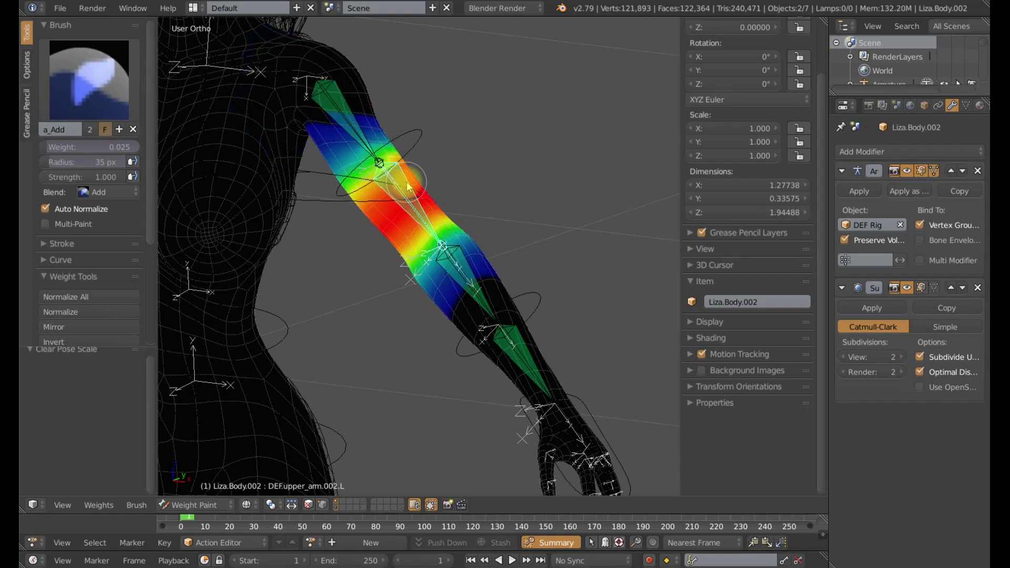
right_click(356, 125)
scroll(485, 241, "down", 4)
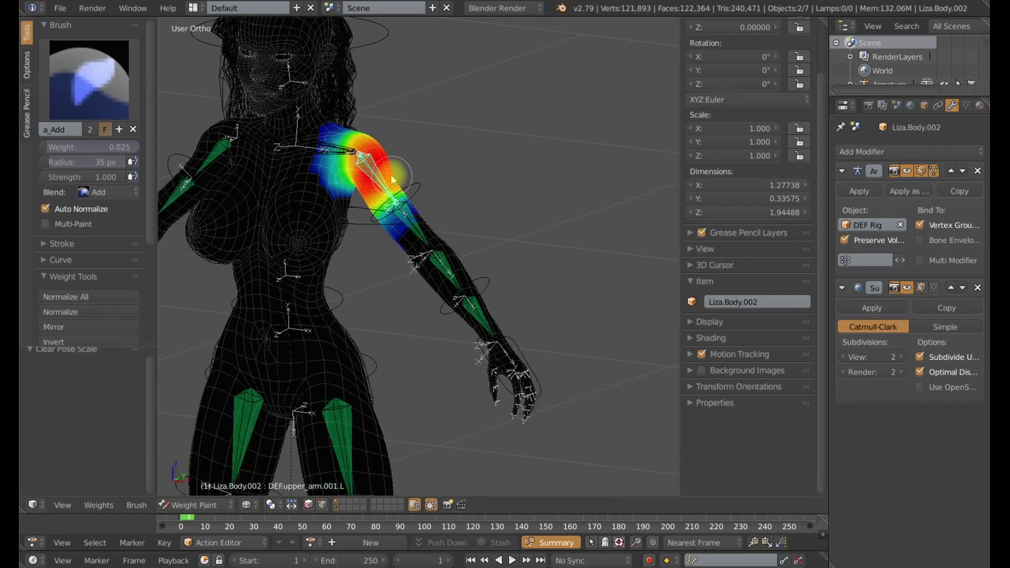
- Rotate the left upper arm control bone -90° around its local Y axis
right_click(414, 184)
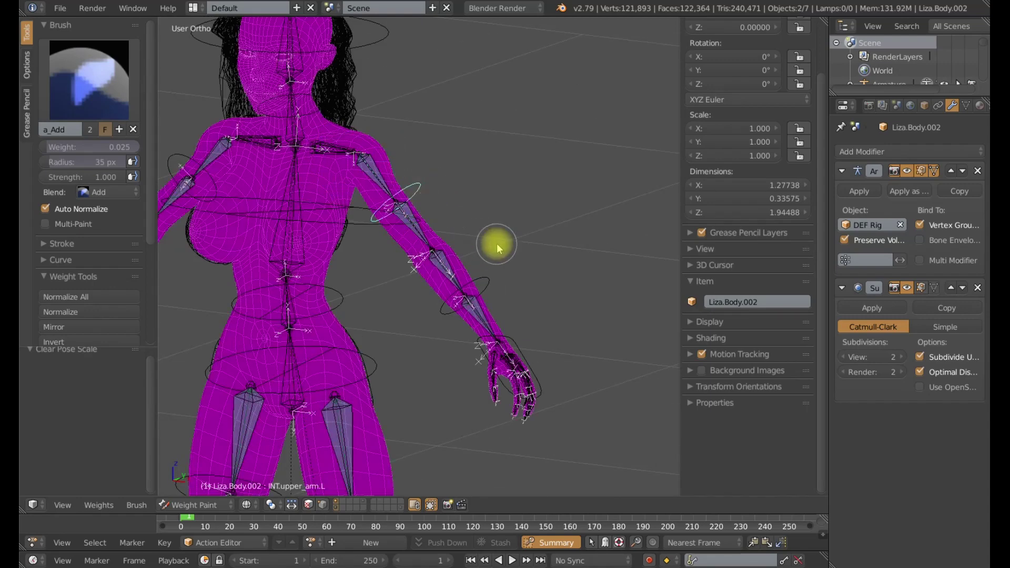
key("r")
type("y")
type("-90")
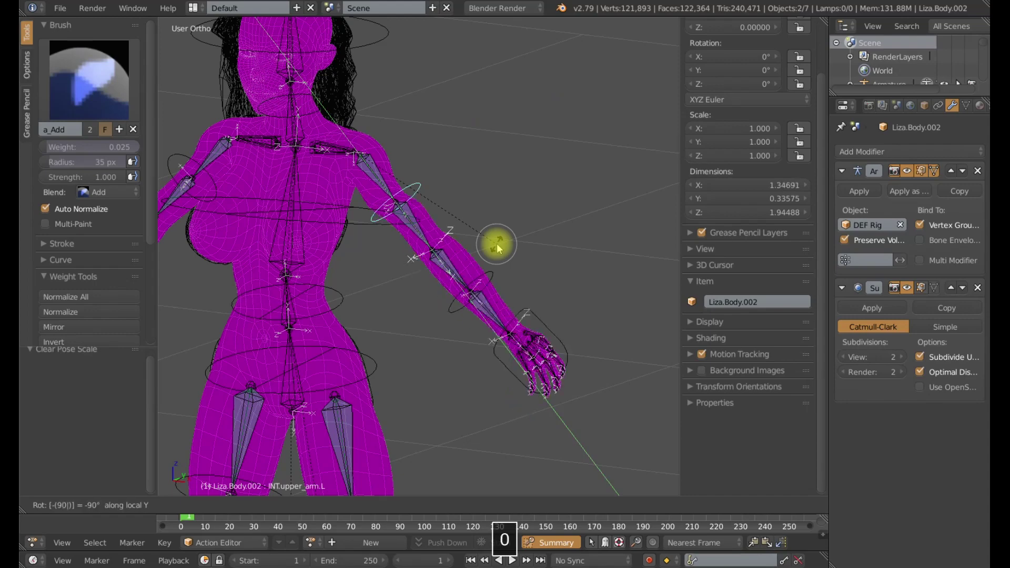
key("Return")
scroll(463, 237, "up", 4)
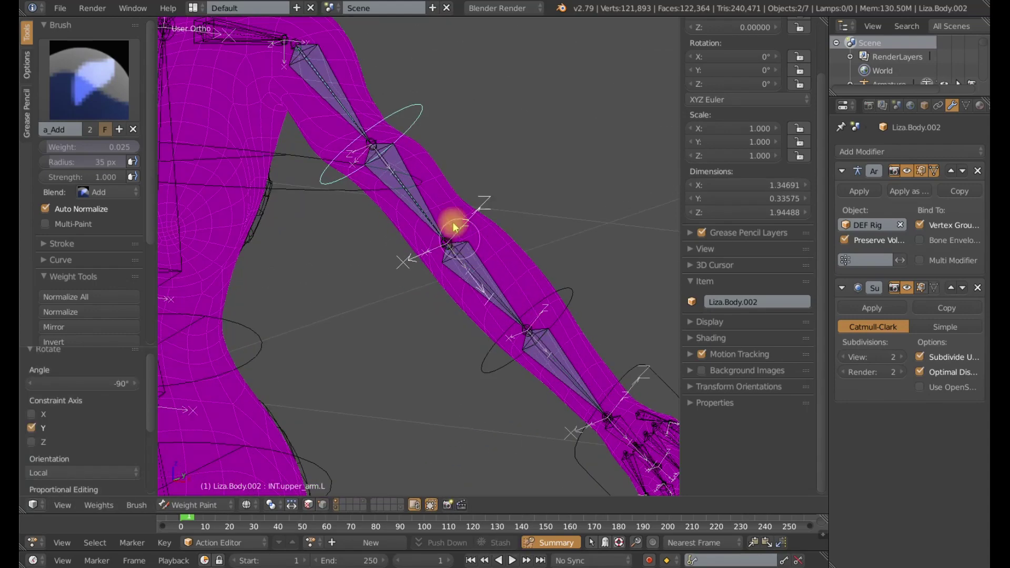
- Check the twisted left arm's shape and display the DEF.upper_arm.002.L bone's weights
middle_click_drag(368, 173, 396, 267, "shift")
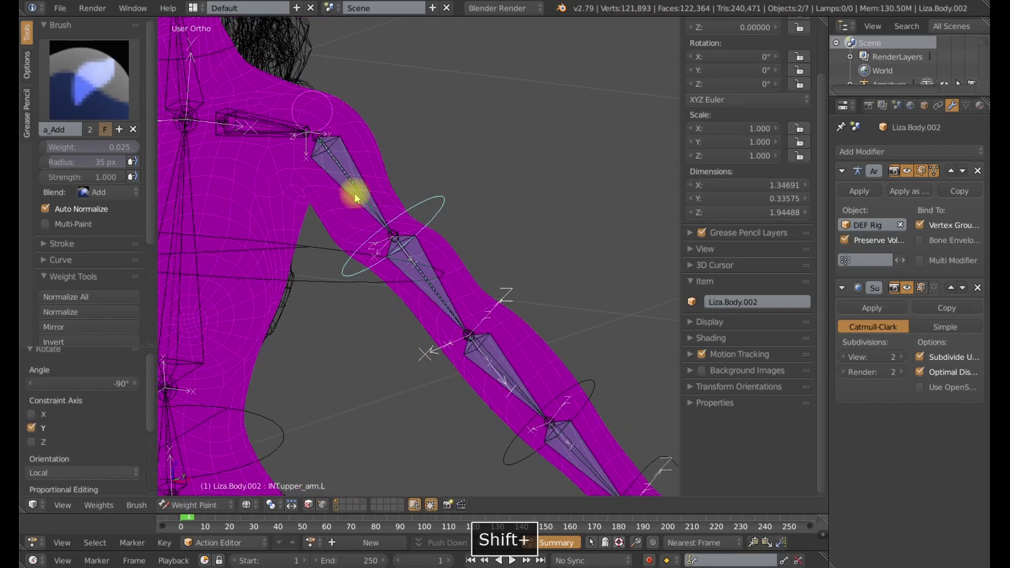
middle_click_drag(336, 196, 375, 182)
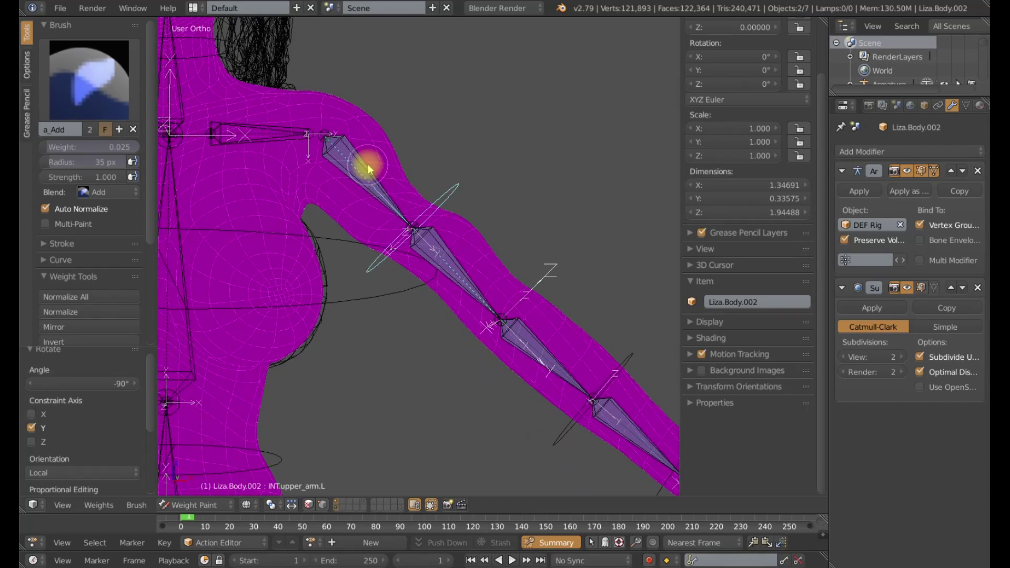
middle_click_drag(483, 318, 453, 295)
scroll(452, 248, "up", 3)
middle_click_drag(452, 248, 454, 342, "shift")
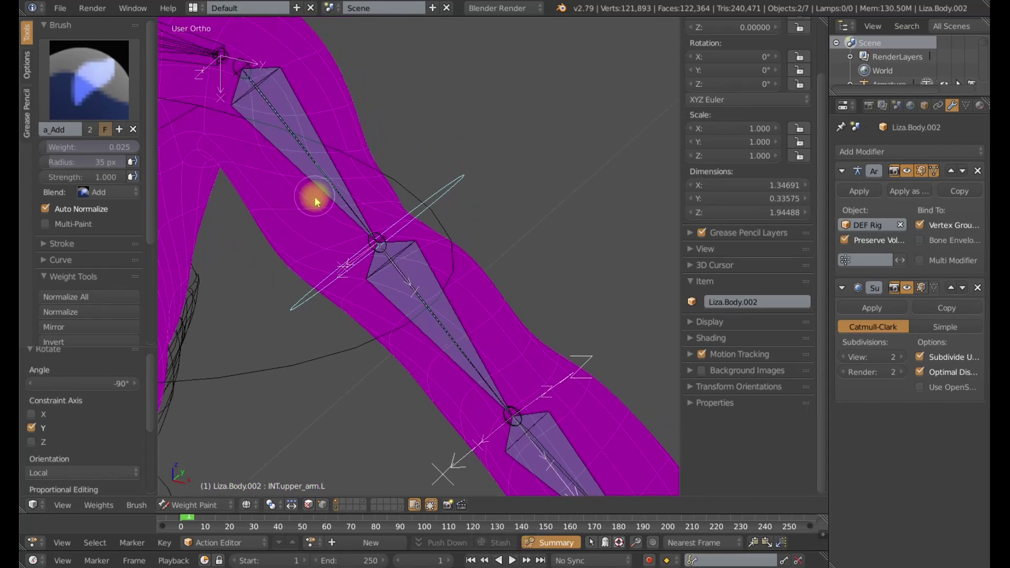
right_click(434, 272)
middle_click_drag(404, 272, 447, 320, "shift")
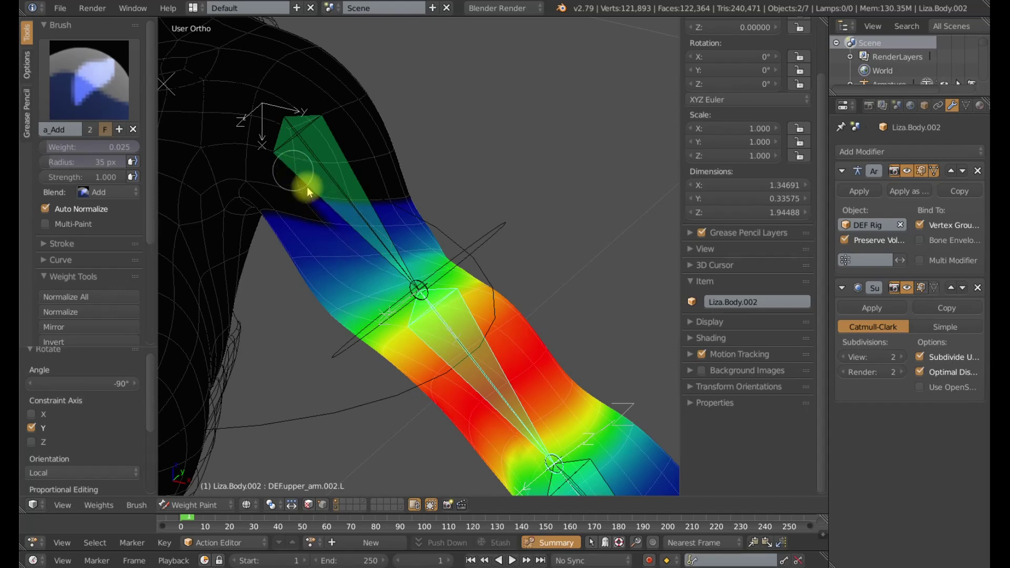
- Paint DEF.upper_arm.002.L weight on the front of the left upper arm from the armpit toward the mid-arm joint
mouse_move(314, 209)
left_mouse_down()
mouse_move(304, 168)
mouse_move(354, 242)
mouse_move(309, 195)
mouse_move(383, 275)
mouse_move(454, 287)
mouse_move(529, 331)
mouse_move(571, 404)
mouse_move(269, 162)
mouse_move(421, 269)
mouse_move(286, 187)
mouse_move(392, 267)
left_mouse_up()
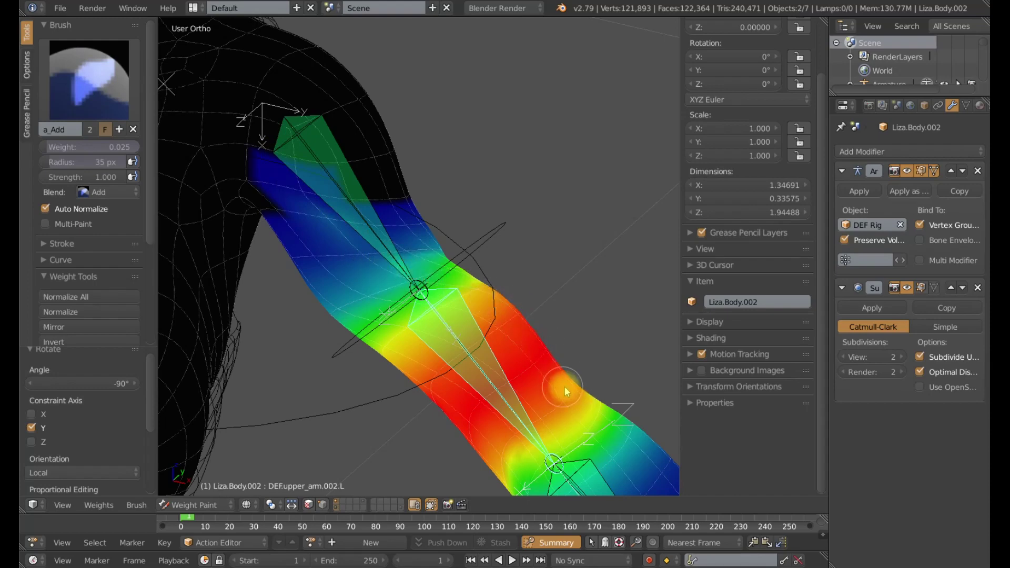
scroll(579, 388, "down", 2)
middle_click_drag(564, 378, 556, 299, "shift")
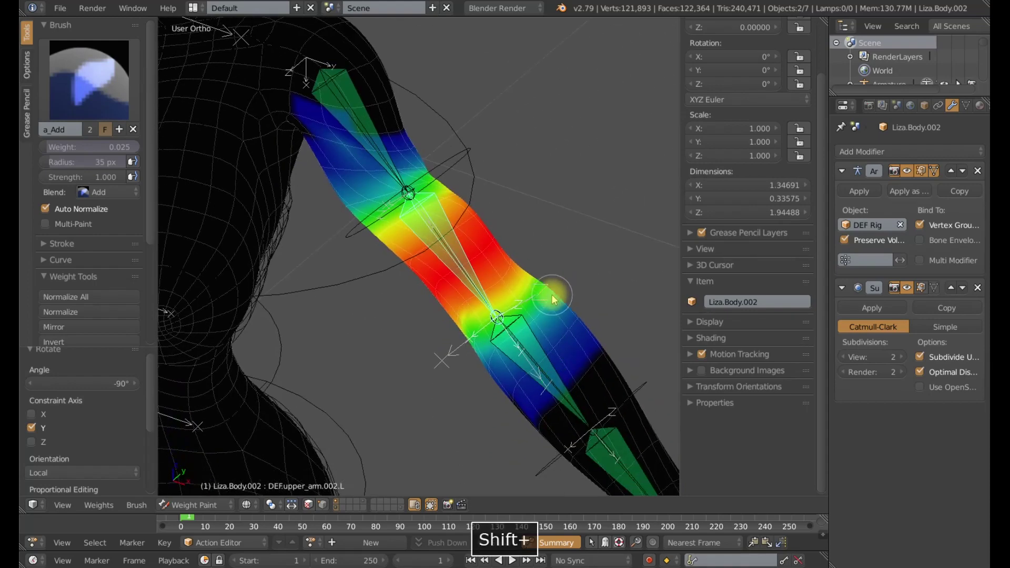
scroll(555, 299, "up", 2)
mouse_move(316, 102)
left_mouse_down()
mouse_move(286, 68)
mouse_move(351, 141)
left_mouse_up()
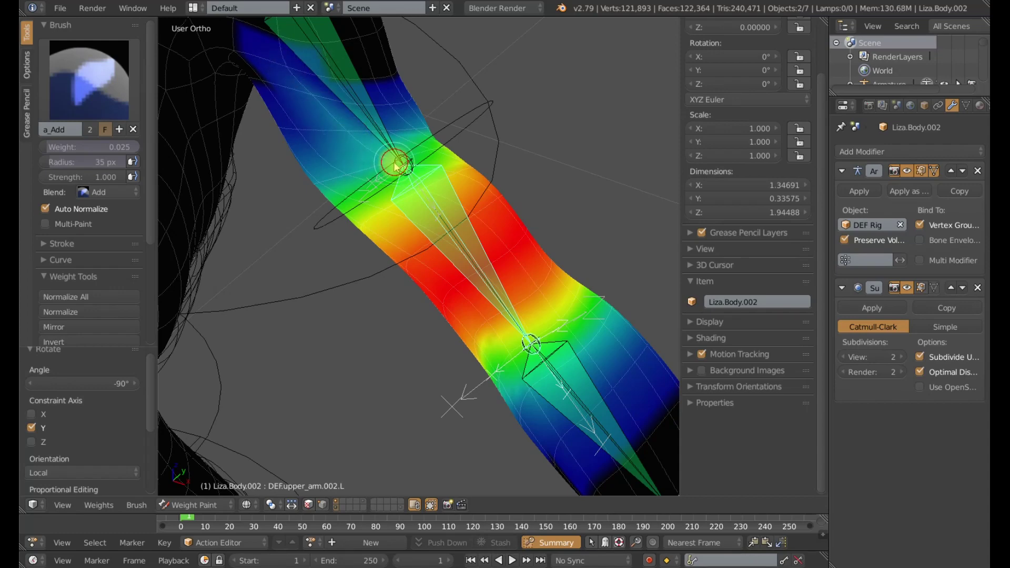
mouse_move(405, 137)
left_mouse_down()
mouse_move(428, 192)
mouse_move(392, 150)
mouse_move(357, 146)
left_mouse_up()
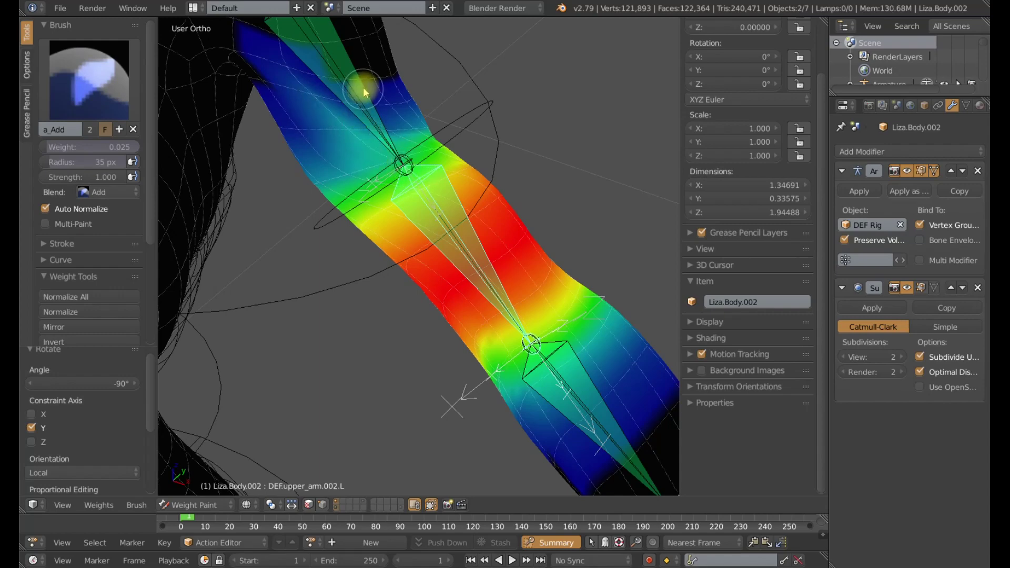
- Paint DEF.upper_arm.001.L weight on the front of the left upper arm from the mid-arm joint toward the elbow
right_click(361, 86)
mouse_move(320, 54)
left_mouse_down()
mouse_move(489, 237)
mouse_move(316, 89)
mouse_move(482, 188)
mouse_move(528, 251)
left_mouse_up()
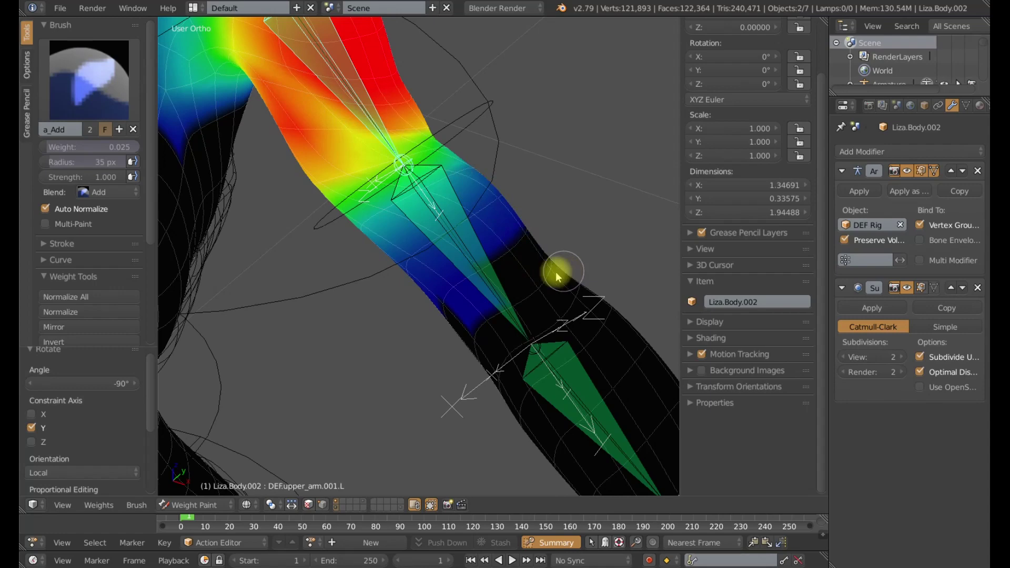
middle_click_drag(555, 272, 524, 280)
scroll(547, 291, "up", 2)
mouse_move(566, 310)
left_mouse_down()
mouse_move(491, 198)
mouse_move(479, 230)
mouse_move(453, 224)
mouse_move(514, 294)
mouse_move(453, 153)
mouse_move(441, 172)
left_mouse_up()
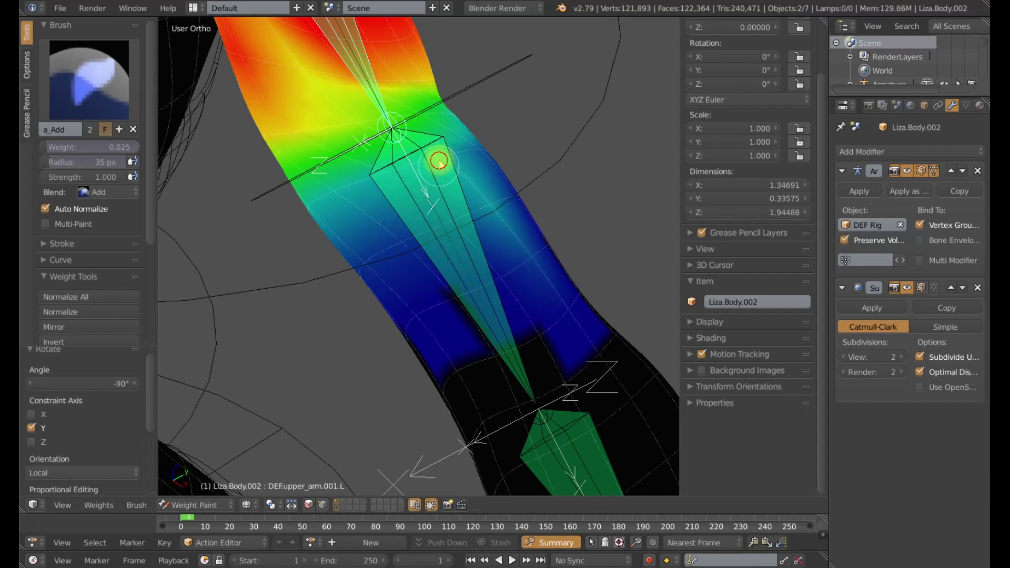
mouse_move(459, 227)
left_mouse_down()
mouse_move(521, 327)
mouse_move(524, 262)
mouse_move(470, 232)
left_mouse_up()
mouse_move(381, 170)
left_mouse_down()
mouse_move(451, 185)
mouse_move(478, 204)
mouse_move(421, 160)
left_mouse_up()
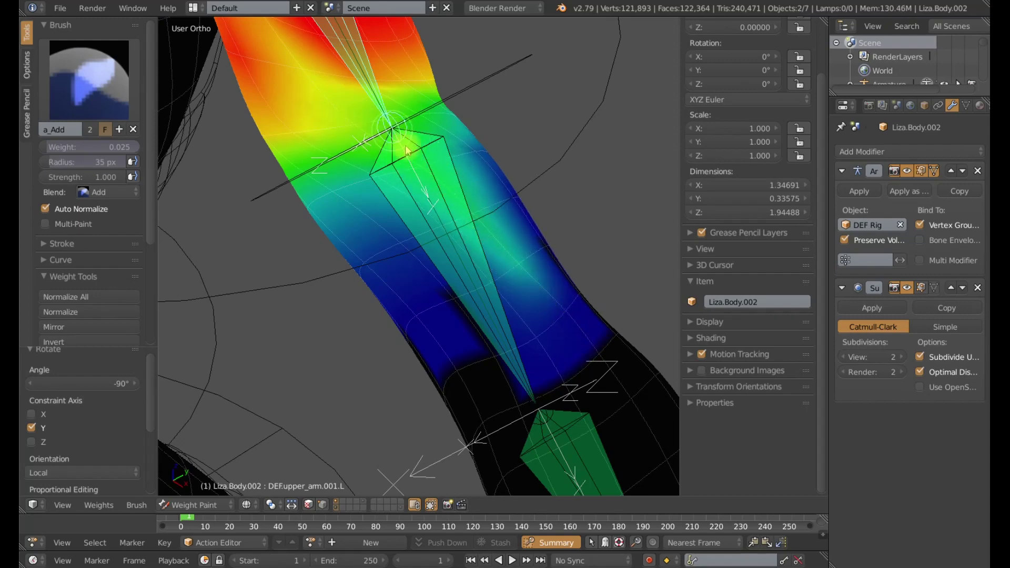
middle_click_drag(393, 135, 561, 315)
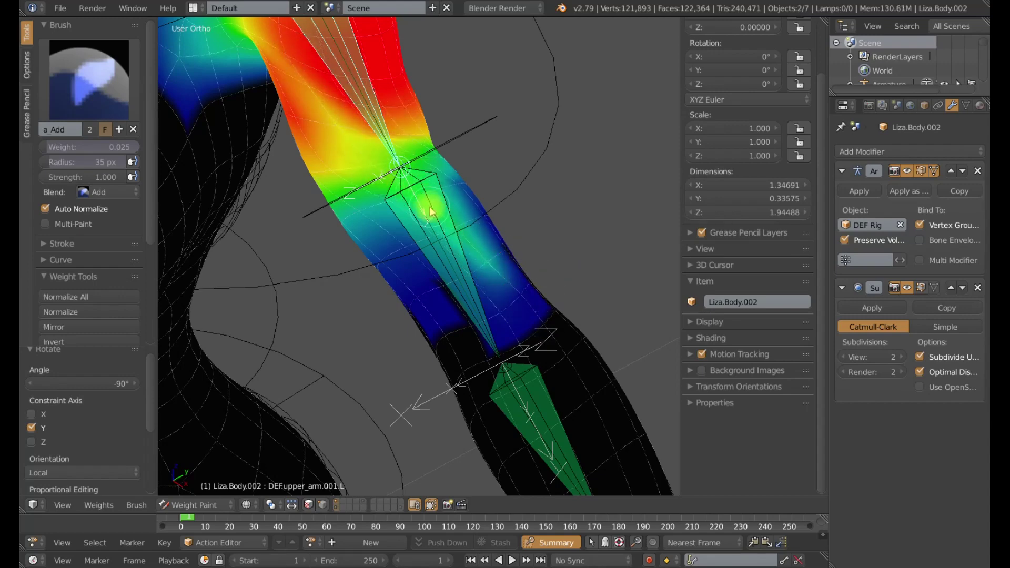
- Display the DEF.upper_arm.002.L weights, then put the body mesh in Edit Mode with solid shading and nothing selected
right_click(403, 169)
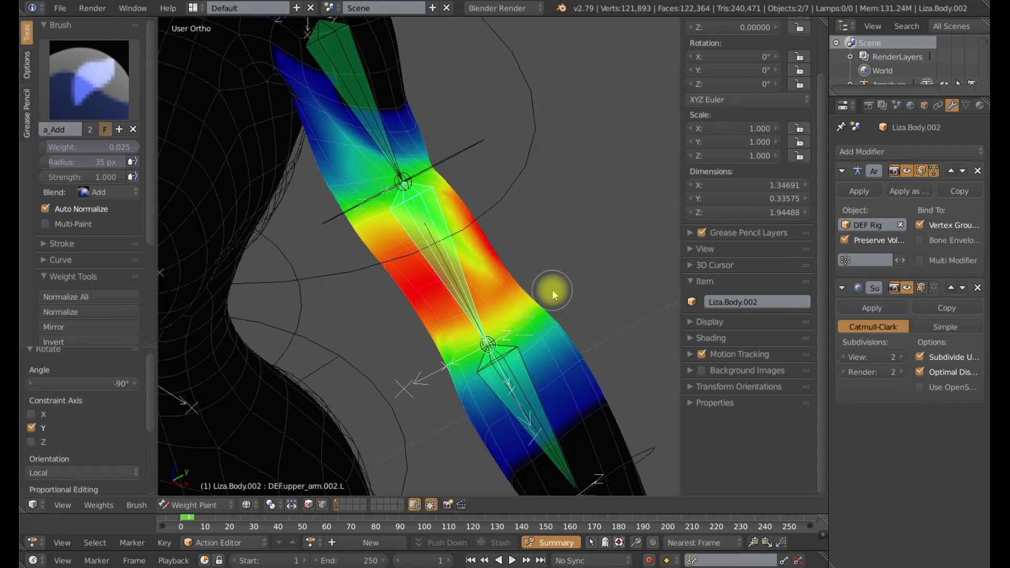
key("Tab")
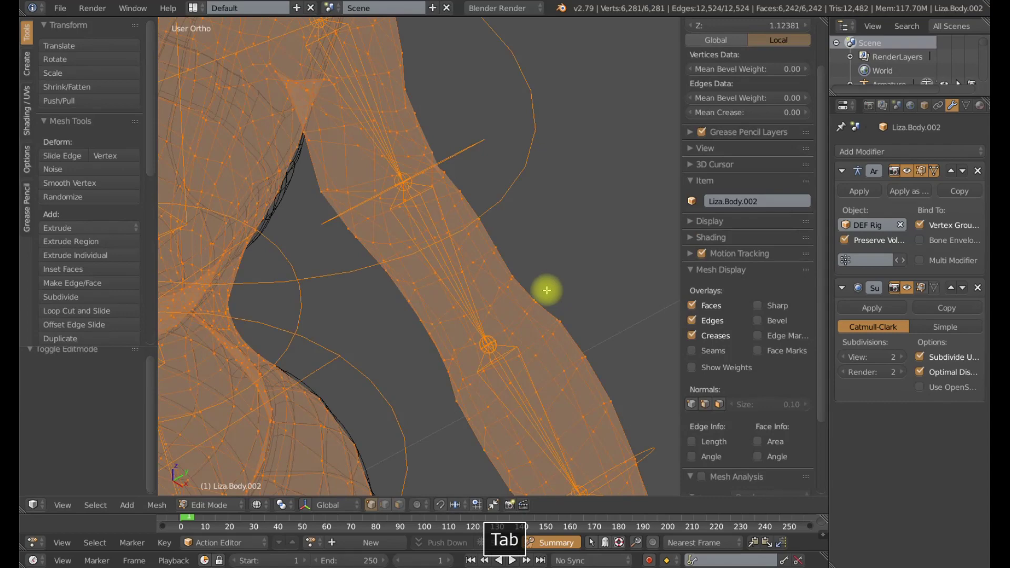
key("a")
middle_click_drag(545, 289, 482, 268, "shift")
key("z")
scroll(482, 268, "up", 1)
middle_click_drag(348, 158, 388, 267, "shift")
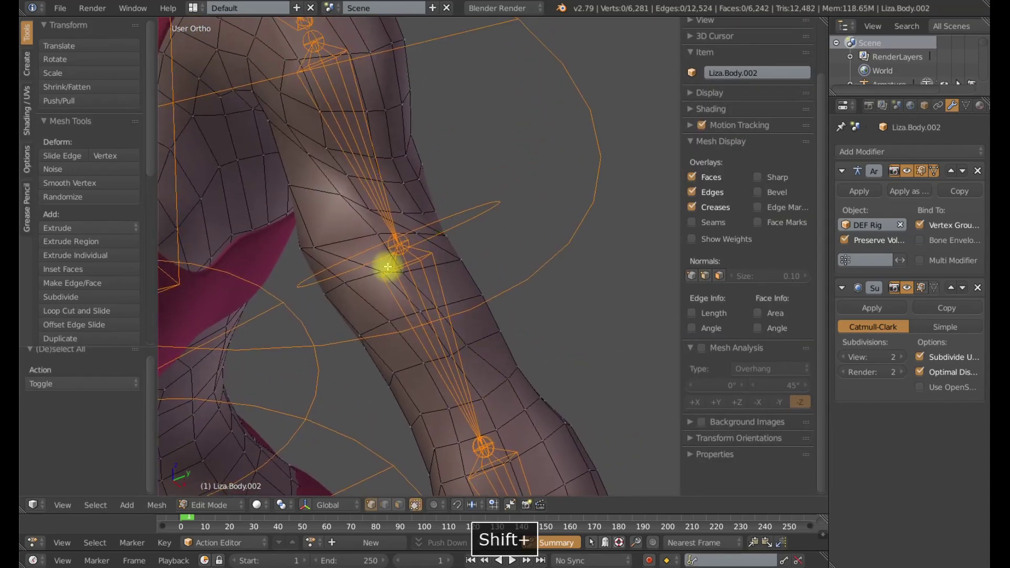
- Normalize the active vertex's weights and copy them around the upper arm edge loop just below the armpit
right_click(384, 235)
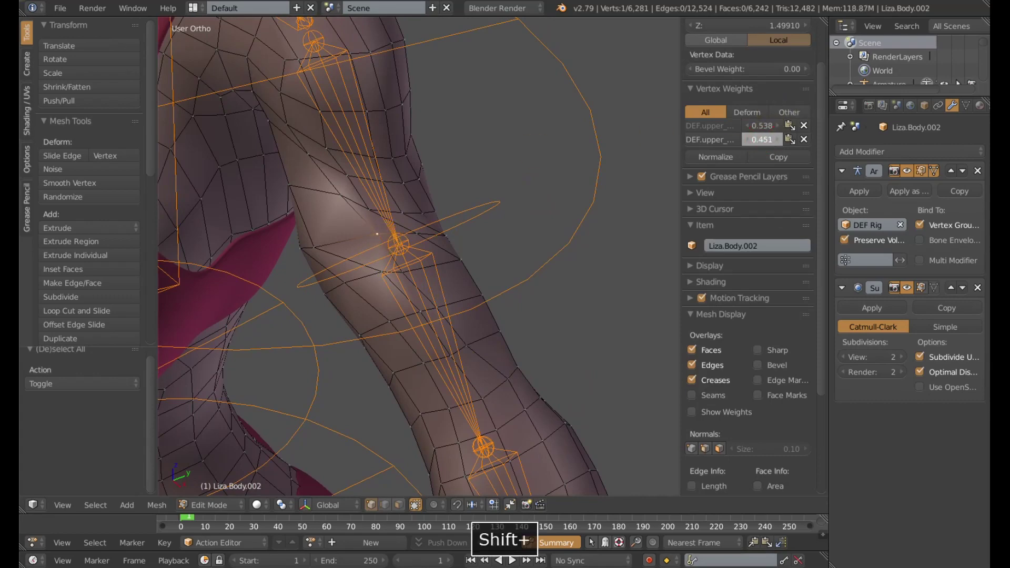
right_click(314, 162, "alt")
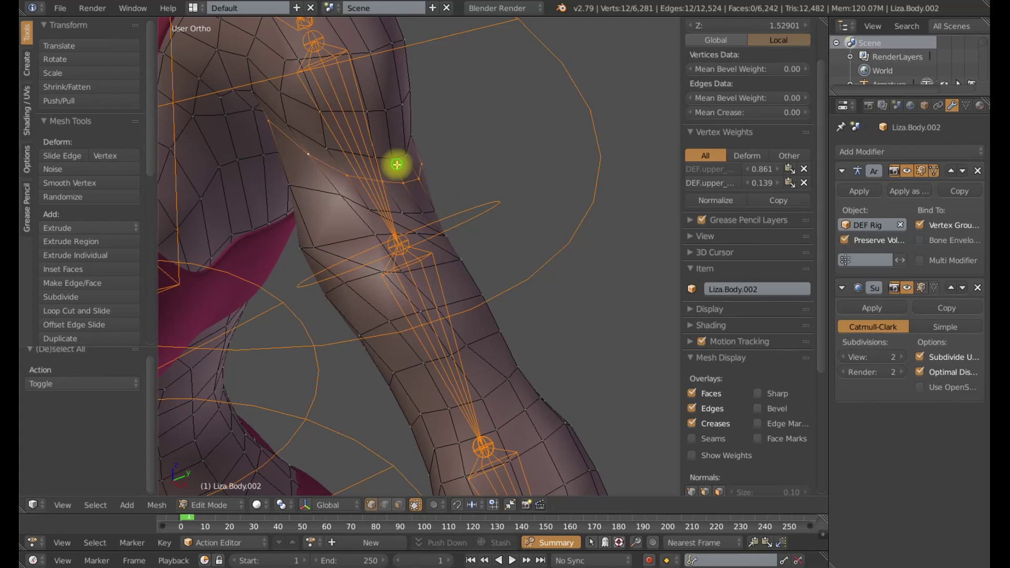
middle_click_drag(394, 163, 232, 122)
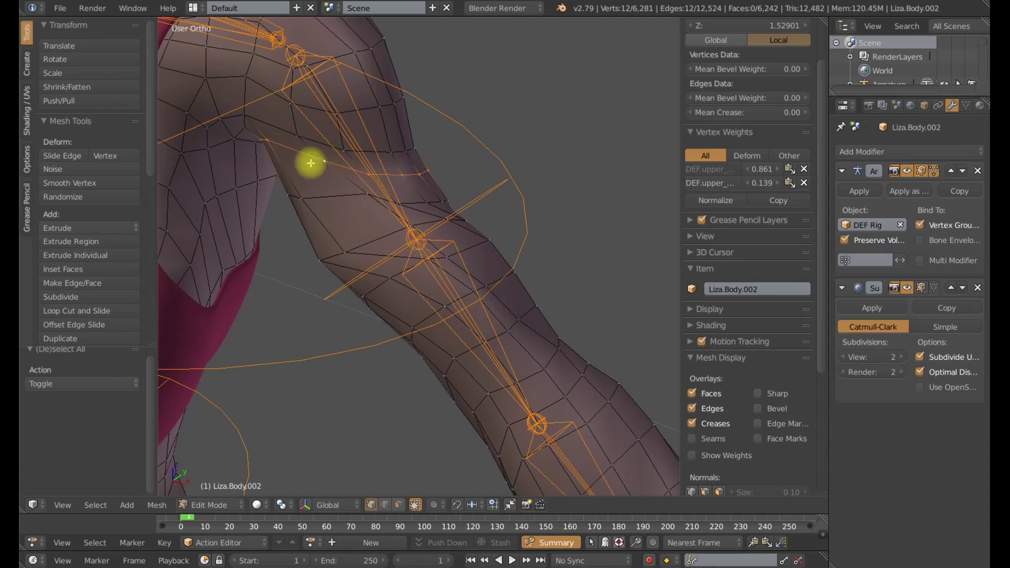
left_click(730, 202)
left_click(786, 201)
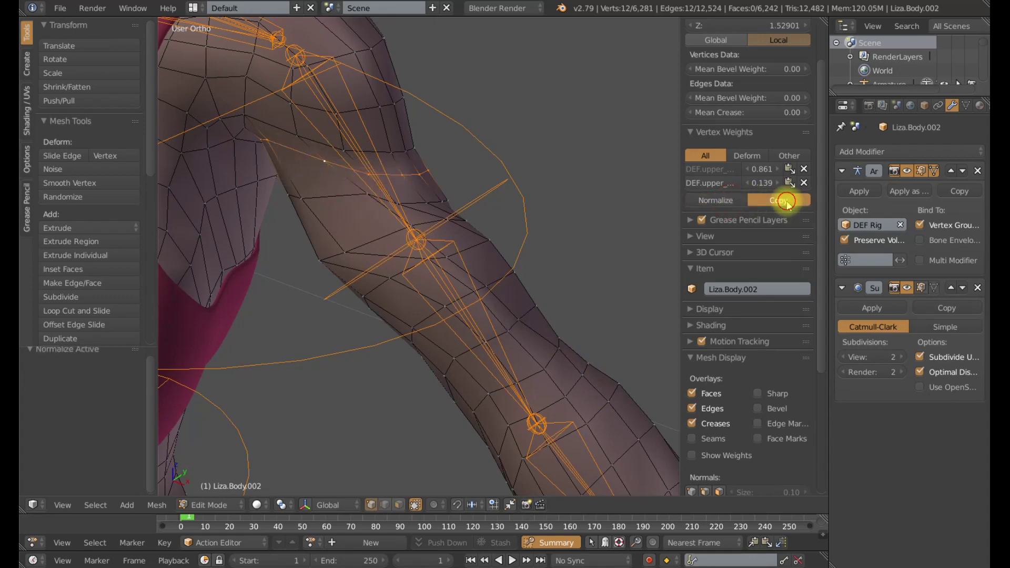
- Normalize and copy the active vertex's weights around each of the next two edge loops down to the mid-arm joint
right_click(369, 191, "alt")
left_click(733, 203)
left_click(778, 200)
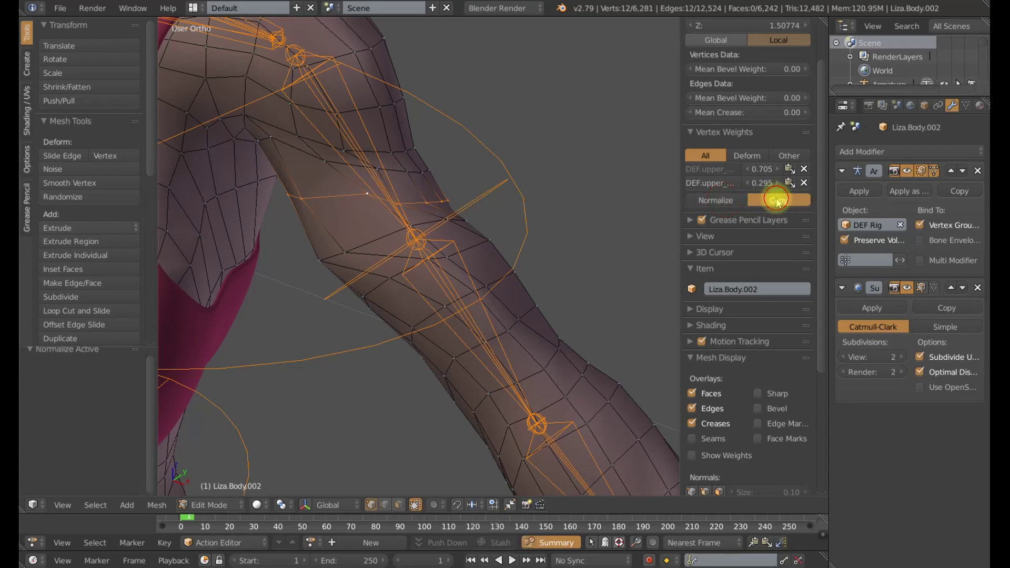
right_click(389, 232, "alt")
right_click(405, 220, "shift")
right_click(406, 223, "shift")
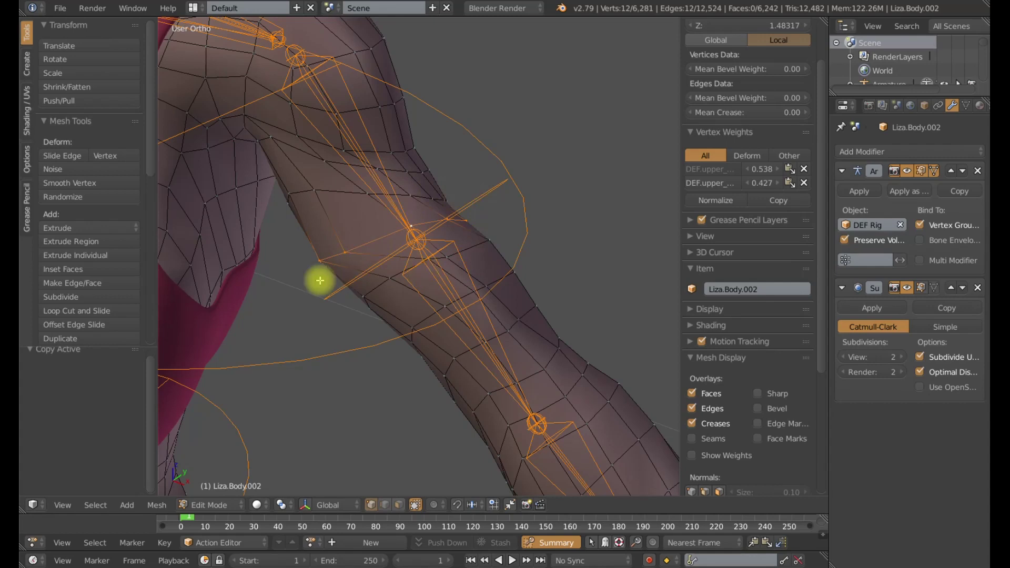
left_click(779, 200)
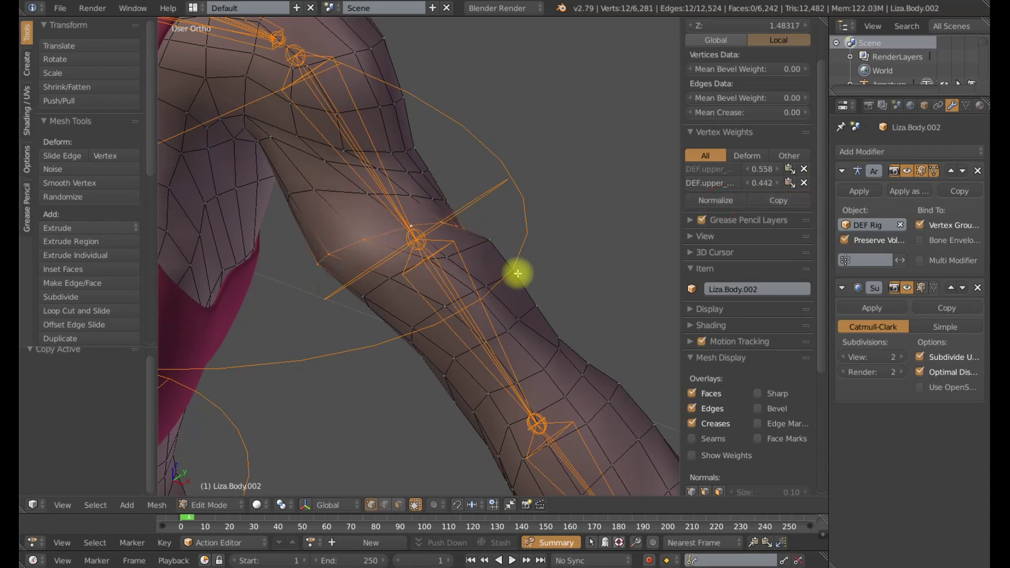
middle_click_drag(519, 273, 643, 224, "shift")
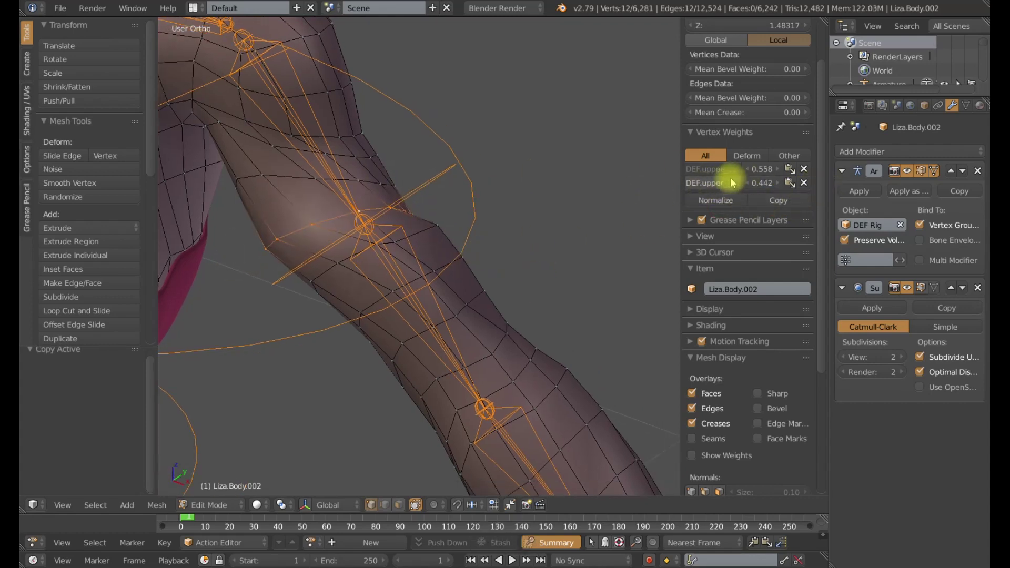
- Even out the weights of the two edge loops just below the mid-arm joint by copying each active vertex's weights
right_click(397, 242, "shift")
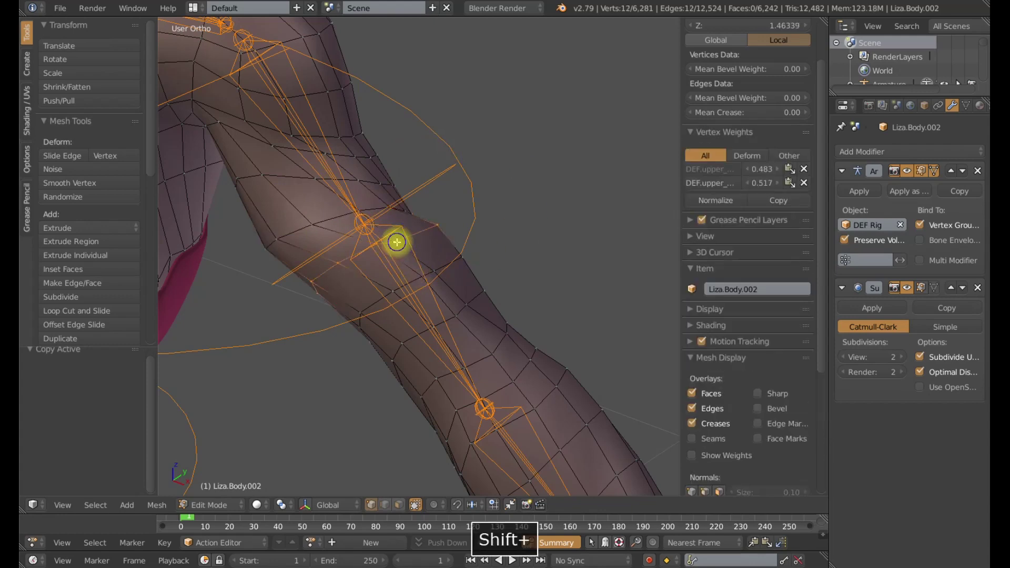
left_click(763, 203)
right_click(433, 269, "shift")
right_click(433, 269, "shift")
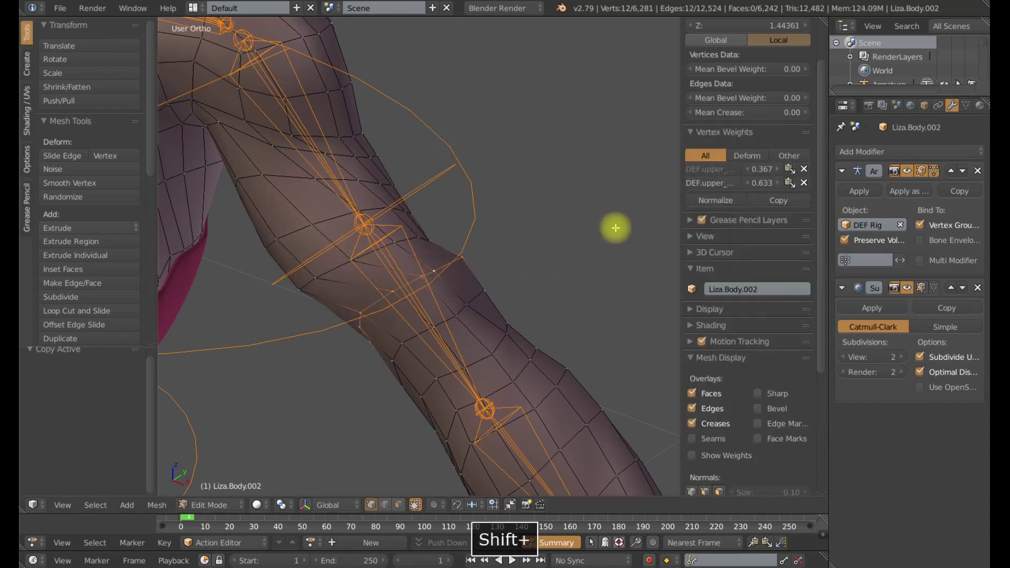
left_click(727, 198)
left_click(766, 200)
middle_click_drag(485, 317, 467, 245, "shift")
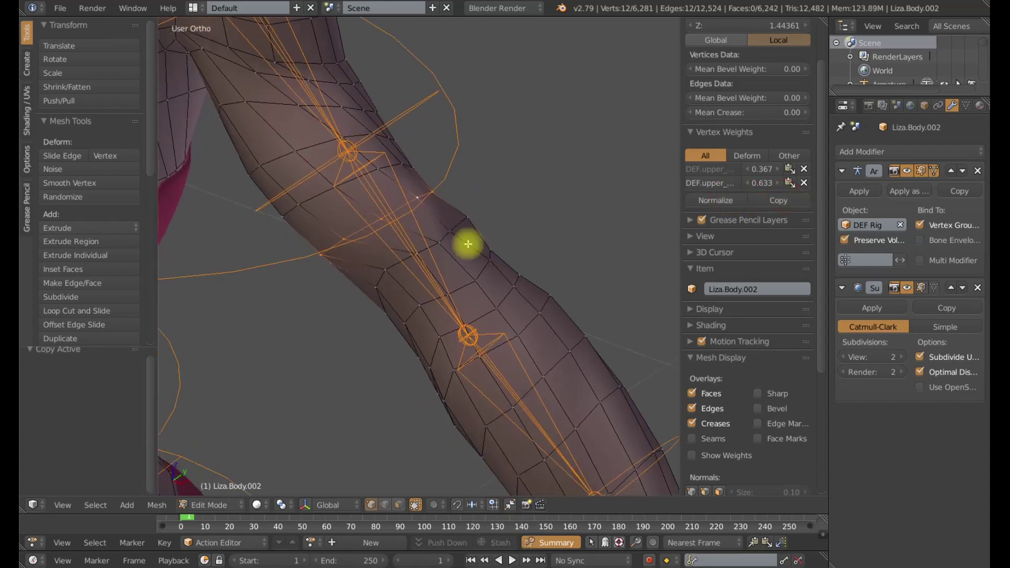
- Normalize and copy the active vertex's weights around the two edge loops just above the left elbow
right_click(448, 239, "alt")
right_click(449, 230, "shift")
right_click(449, 230, "shift")
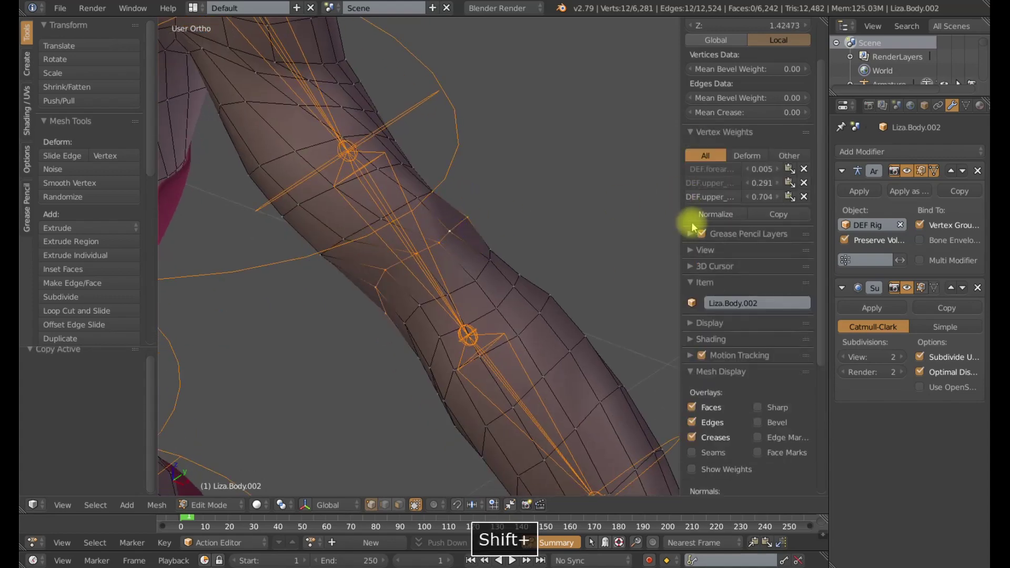
right_click(490, 262, "shift")
right_click(492, 260, "shift")
left_click(728, 215)
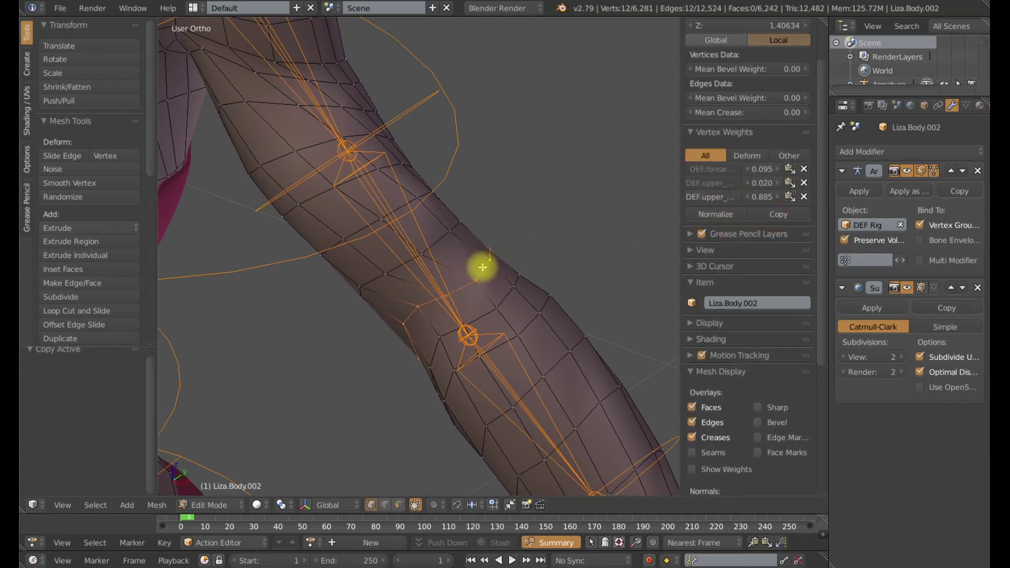
scroll(482, 267, "down", 4)
middle_click_drag(467, 266, 527, 240, "shift")
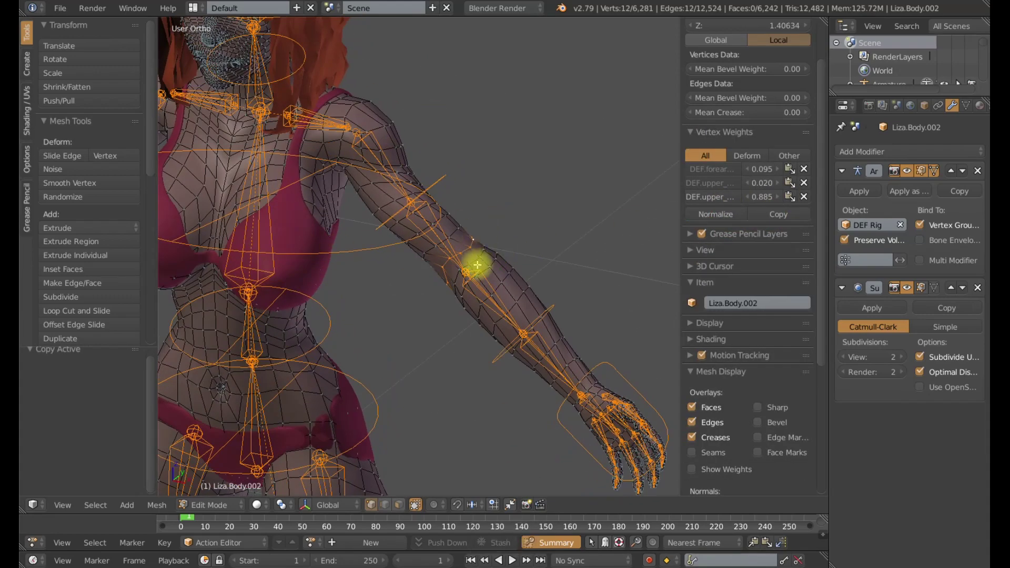
- Return the body to Weight Paint mode with wireframe display and clear the left upper arm control bone's rotation
key("Tab")
scroll(489, 263, "up", 4)
key("z")
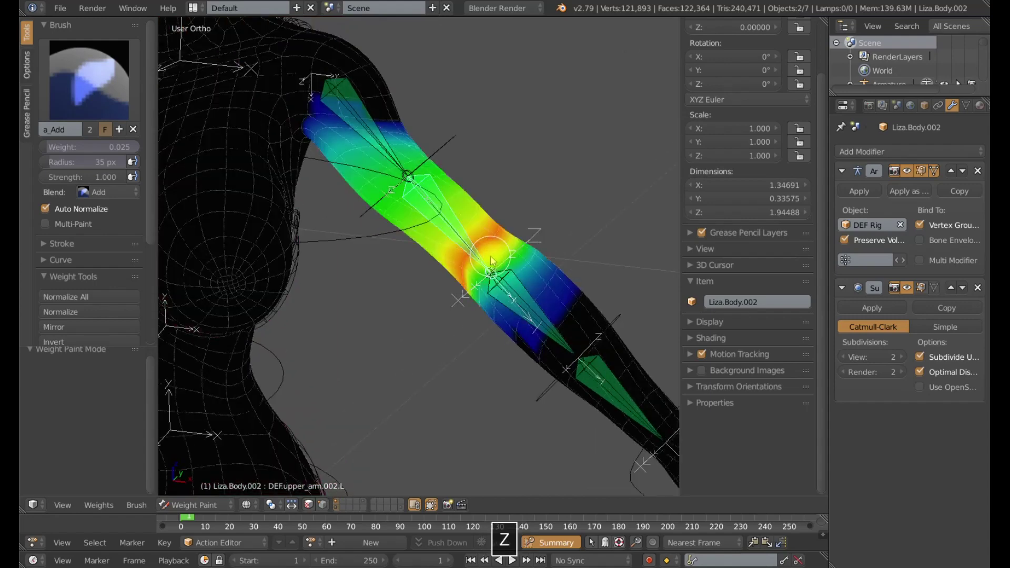
right_click(444, 156)
key("alt+r")
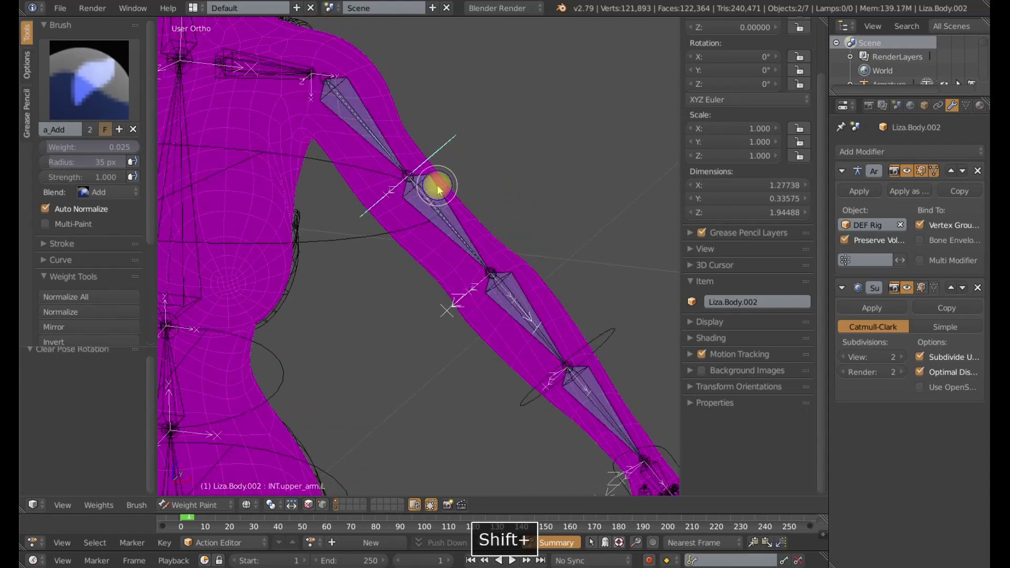
- Test the arm twist by rotating the left upper arm control -34.7° around local Y with DEF.upper_arm.002.L weights displayed
right_click(438, 189)
key("r")
key("y")
key("y")
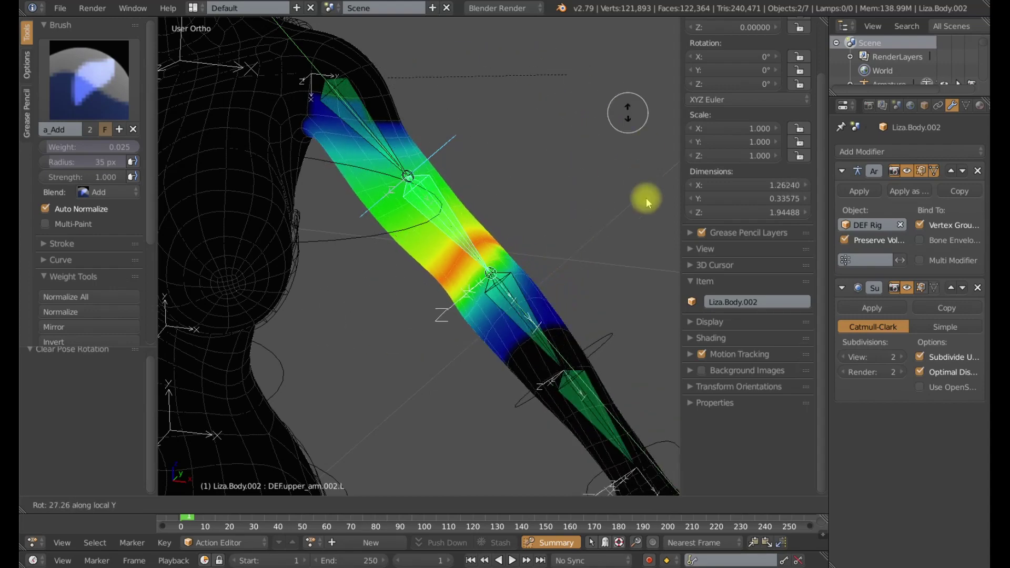
left_click(461, 313)
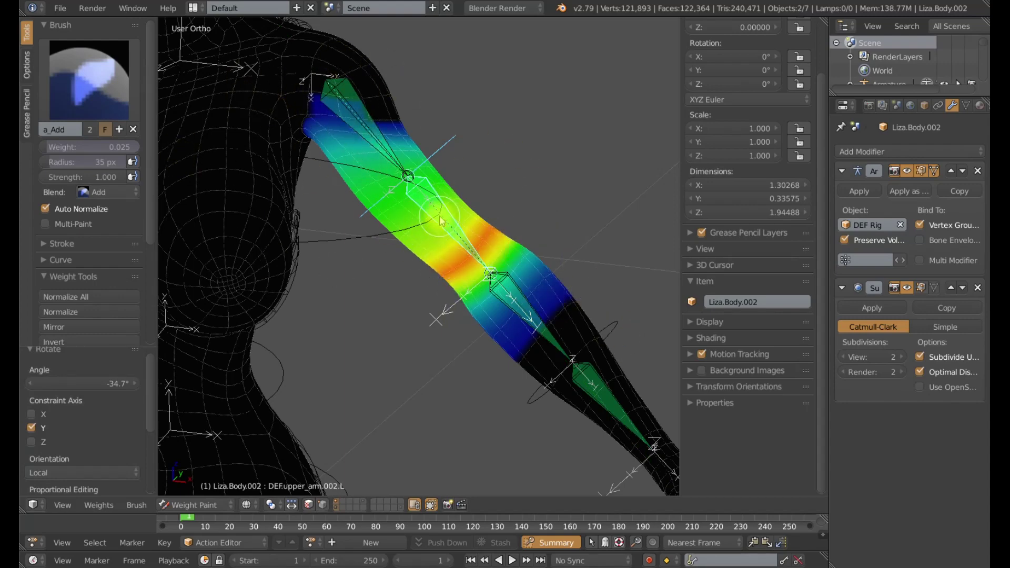
- Try twisting the left hand control bone around its local Y axis to test the forearm deformation
scroll(441, 221, "down", 4)
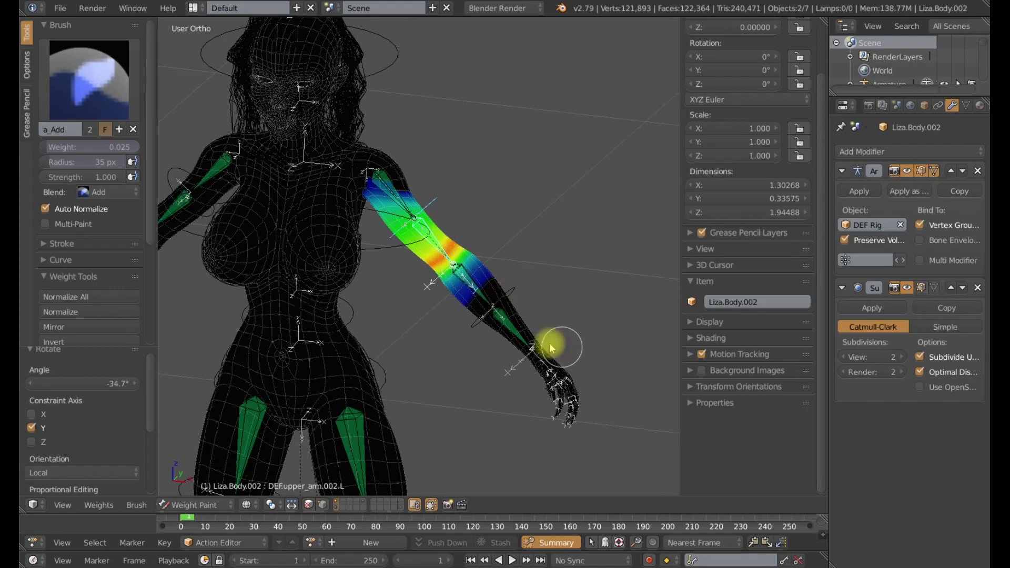
scroll(550, 348, "up", 2)
middle_click_drag(553, 357, 500, 274, "shift")
right_click(537, 304)
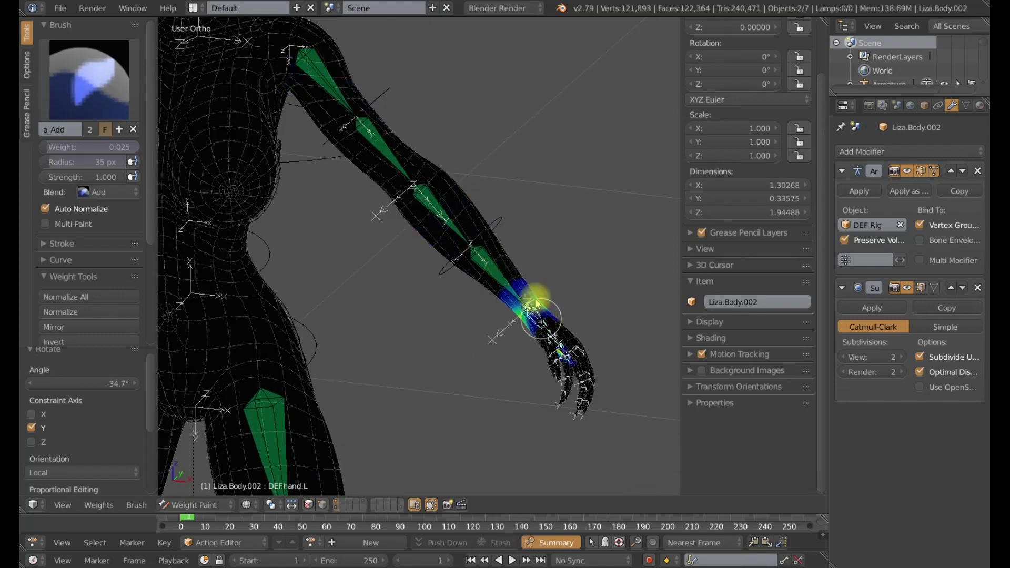
right_click(558, 340)
key("r")
key("y")
key("y")
right_click(483, 271)
- Rotate the left thigh control bone around its local Y axis to test the leg's twist
scroll(474, 295, "down", 5)
middle_click_drag(418, 390, 452, 318)
scroll(448, 200, "up", 2)
right_click(435, 153)
key("r")
key("y")
key("y")
left_click(566, 155)
- Select all bones of the rig and clear their pose rotation and scale
scroll(501, 232, "down", 5)
key("a")
key("a")
key("alt+r")
key("alt+s")
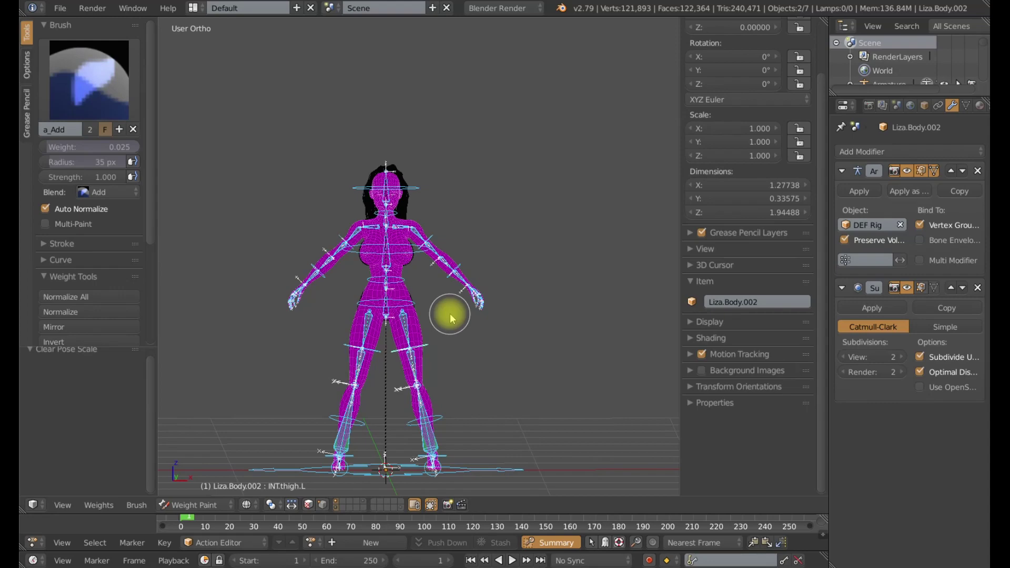
- Display the DEF.spine.005 bone's weights on the head and neck
scroll(449, 314, "up", 6)
middle_click_drag(408, 168, 497, 289, "shift")
scroll(496, 289, "up", 4)
right_click(414, 167)
right_click(411, 168)
right_click(406, 170)
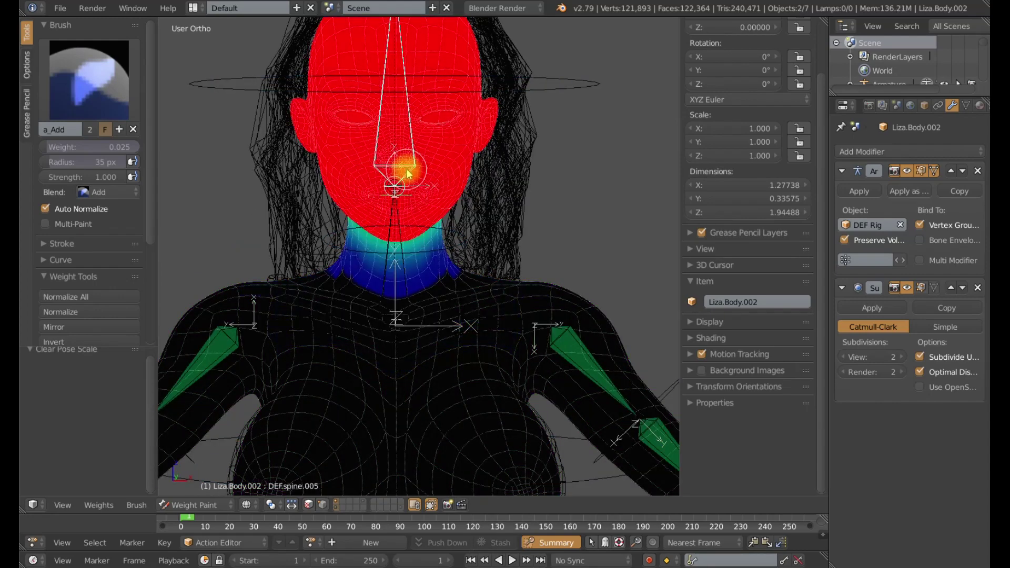
scroll(423, 247, "down", 4)
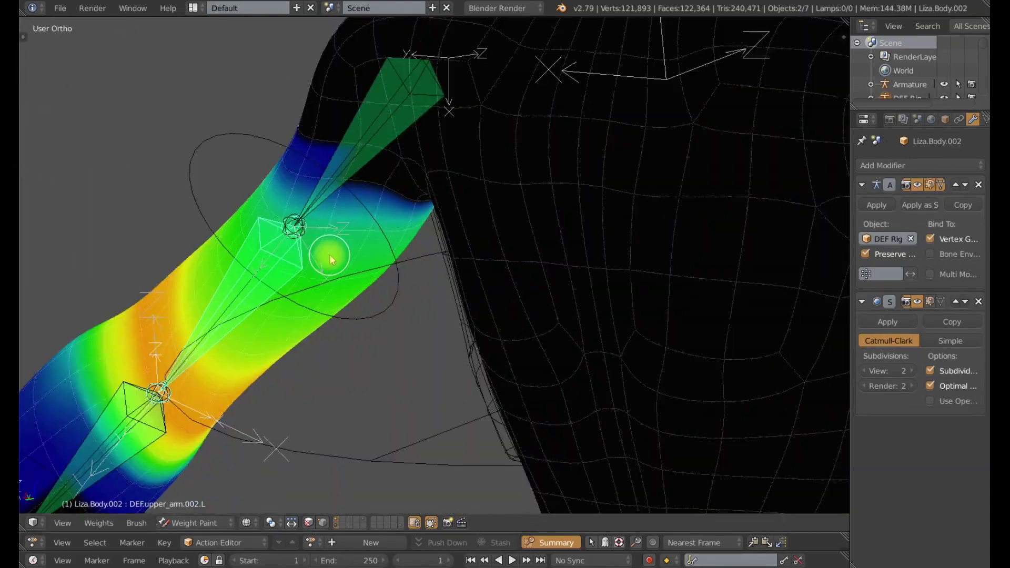
- Twist the left hand control bone around its local Y axis
scroll(476, 271, "down", 5)
middle_click_drag(338, 177, 423, 218)
right_click(558, 379)
key("r")
key("y")
key("y")
key("Return")
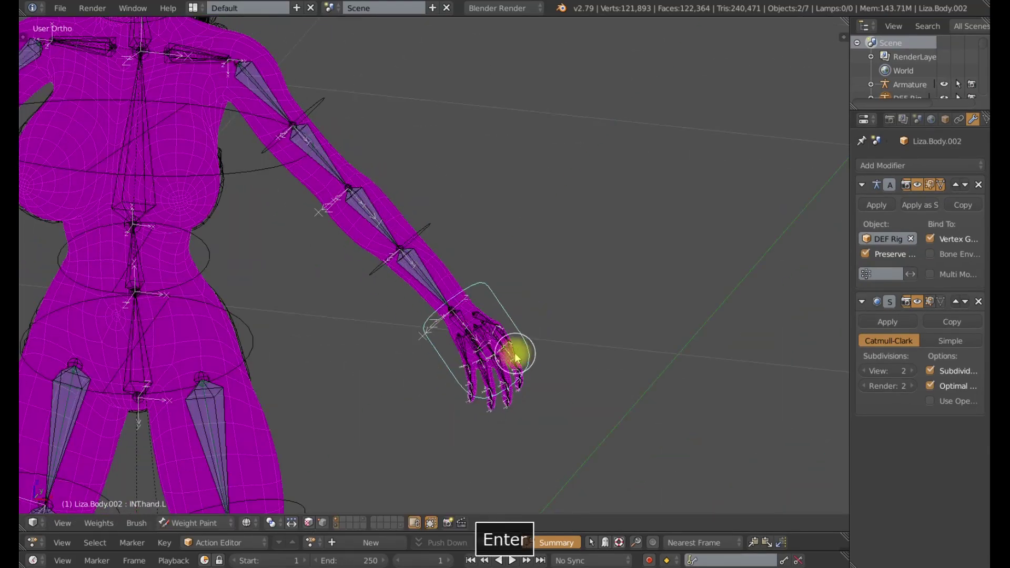
- Examine the weights of the left forearm bones DEF.forearm.002.L and DEF.forearm.001.L on the twisted forearm
scroll(557, 379, "up", 4)
right_click(325, 231, "shift")
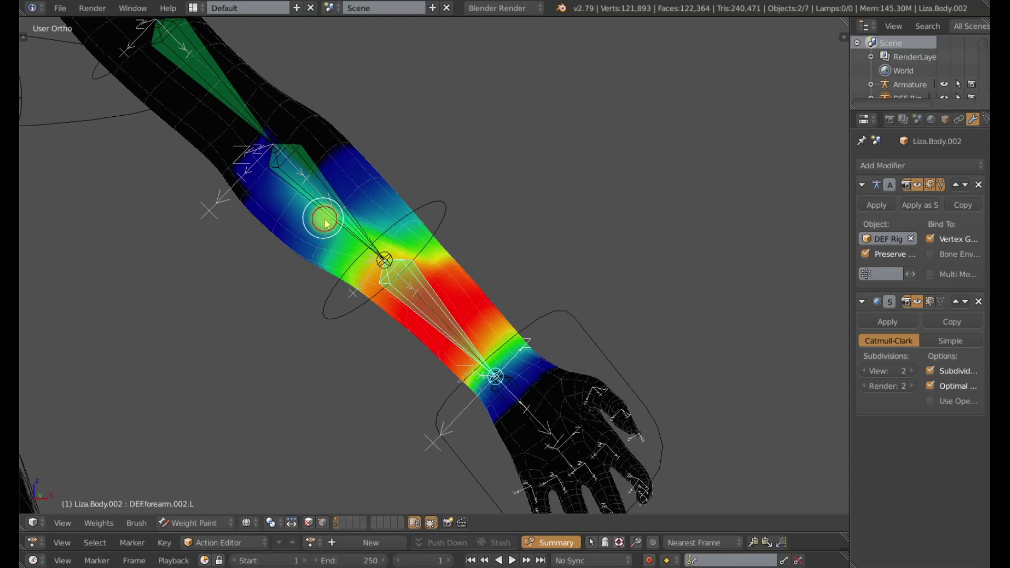
right_click(325, 221, "shift")
scroll(428, 293, "up", 3)
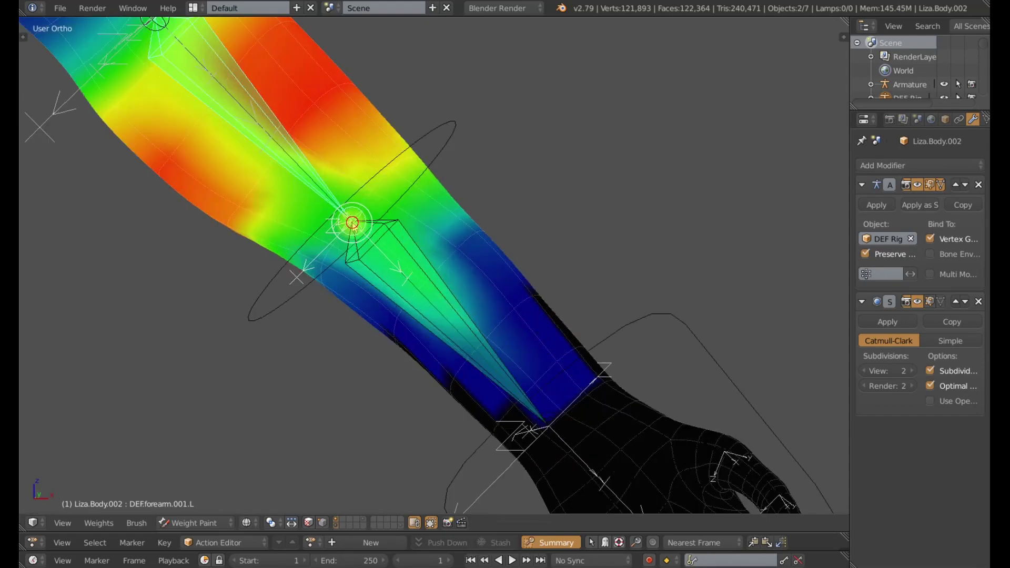
scroll(425, 282, "down", 4)
middle_click_drag(461, 281, 421, 277, "shift")
- Put the body mesh in Edit Mode with solid shading and show a wider properties sidebar
key("Tab")
key("z")
key("n")
middle_click_drag(463, 276, 416, 285, "shift")
left_click_drag(753, 158, 789, 158)
- Select edge loops along the left forearm from the elbow to the wrist and check their vertex weights
middle_click_drag(411, 271, 379, 300)
right_click(277, 207, "shift")
right_click(303, 234, "shift")
right_click(342, 241, "alt")
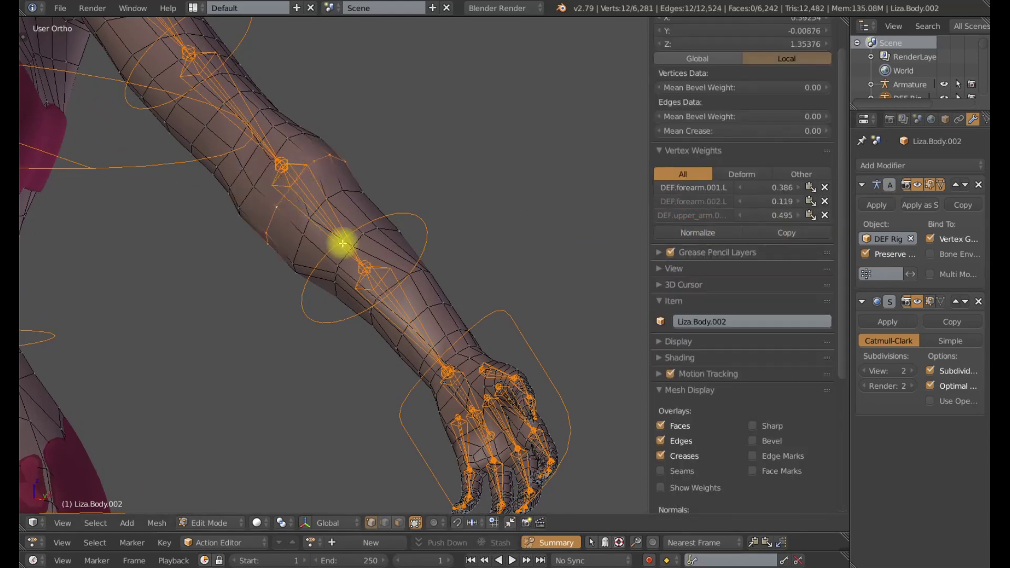
right_click(411, 331, "alt")
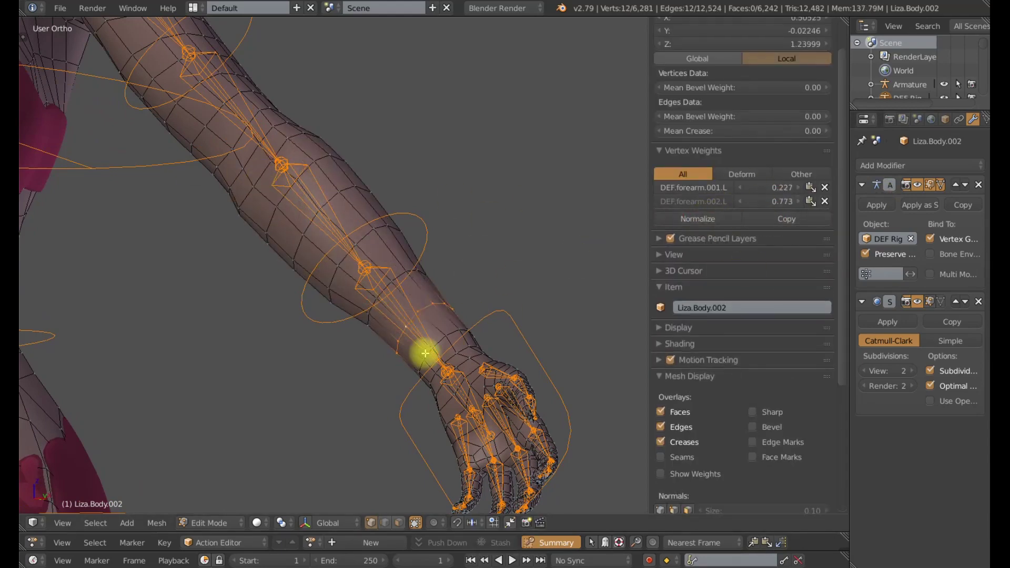
- Remove a bone group from the edge loop near the left wrist, normalize its vertex weights and leave Edit Mode
right_click(425, 353, "alt")
scroll(425, 354, "down", 3)
left_click(825, 201)
left_click(702, 233)
key("z")
key("Tab")
- Twist the left hand control bone around its local Y axis to test the forearm deformation
middle_click_drag(431, 280, 451, 286)
key("r")
key("y")
key("y")
left_click(526, 296)
scroll(474, 368, "down", 4)
- Select the left thigh control bone in the front view and twist it around its local Y axis
key("a")
key("a")
key("KP_1")
middle_click_drag(307, 450, 356, 284, "shift")
scroll(355, 284, "up", 2)
right_click(356, 282)
key("r")
key("y")
key("y")
left_click(228, 354)
- Display the weights of the left thigh deform bones on the twisted leg and brush along the thigh
middle_click_drag(315, 252, 386, 232)
right_click(386, 232)
scroll(342, 89, "up", 4)
right_click(367, 257)
mouse_move(414, 439)
middle_mouse_down("shift")
mouse_move(363, 198)
mouse_move(361, 219)
middle_mouse_up("shift")
left_click_drag(371, 221, 387, 313)
- Put the body mesh in Edit Mode with solid shading and adjust single vertices' DEF.thigh.002.L and DEF.thigh.001.L weights
key("Tab")
key("z")
key("a")
scroll(368, 237, "down", 3)
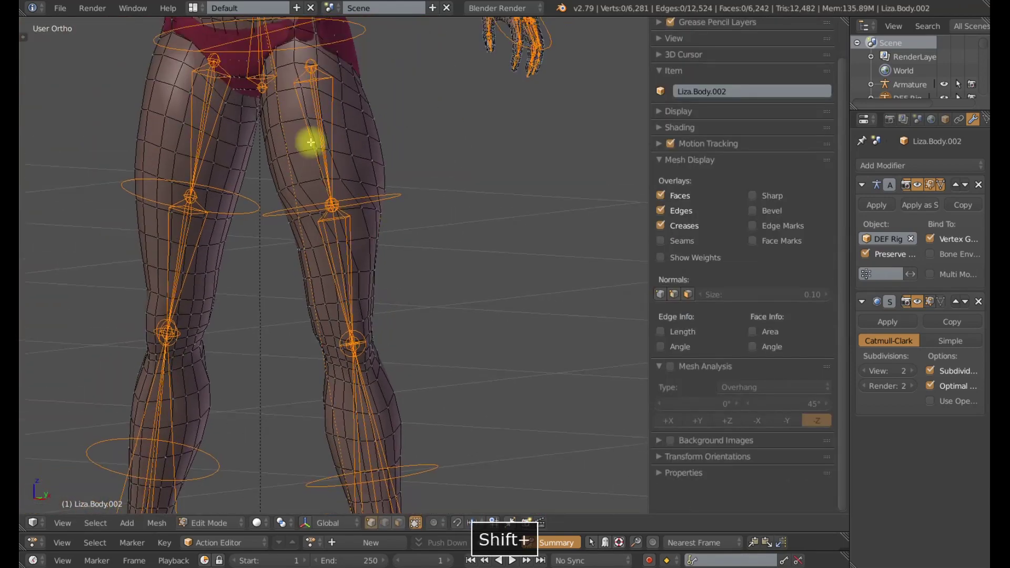
right_click(311, 142, "shift")
right_click(331, 209)
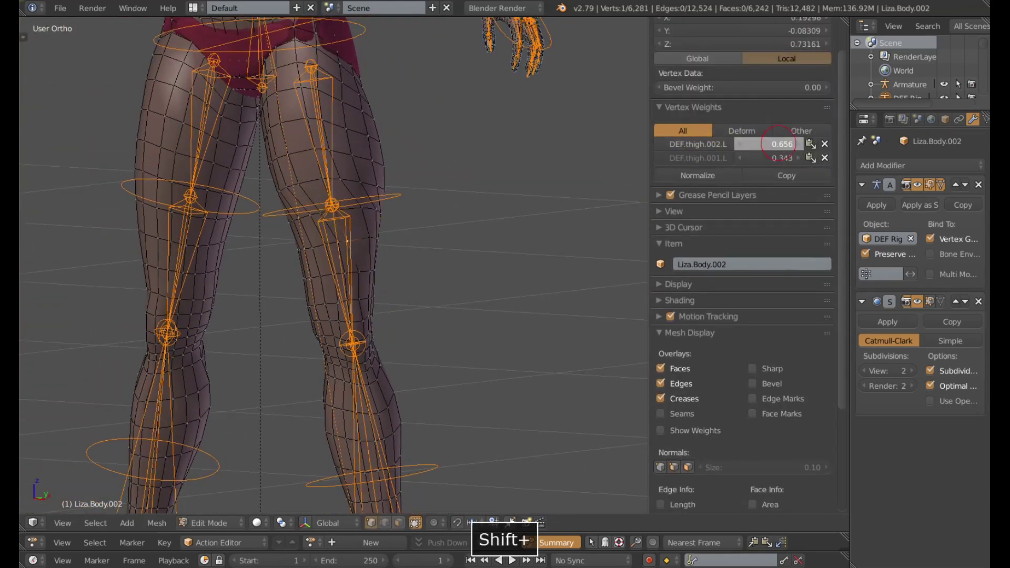
right_click(371, 319)
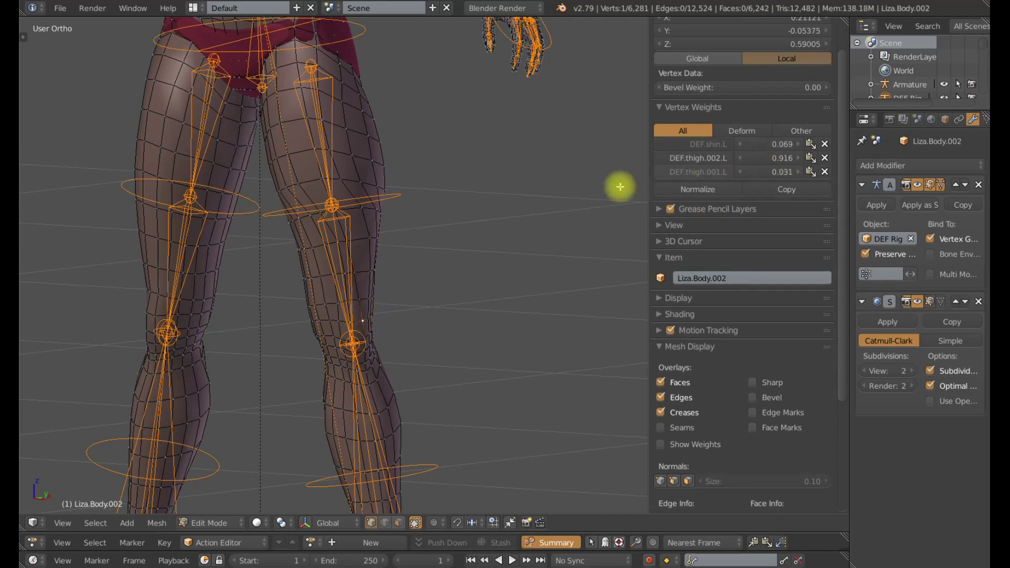
- Even out the vertex weights of the edge loops from above the left knee to mid-thigh by normalizing and copying
right_click(358, 321, "alt")
left_click(700, 232)
right_click(359, 299, "alt")
left_click(698, 217)
right_click(352, 273, "alt")
right_click(346, 240, "alt")
left_click(781, 219)
- Select edge loops on the upper left thigh up to the hip and normalize their vertex weights
right_click(330, 179, "alt")
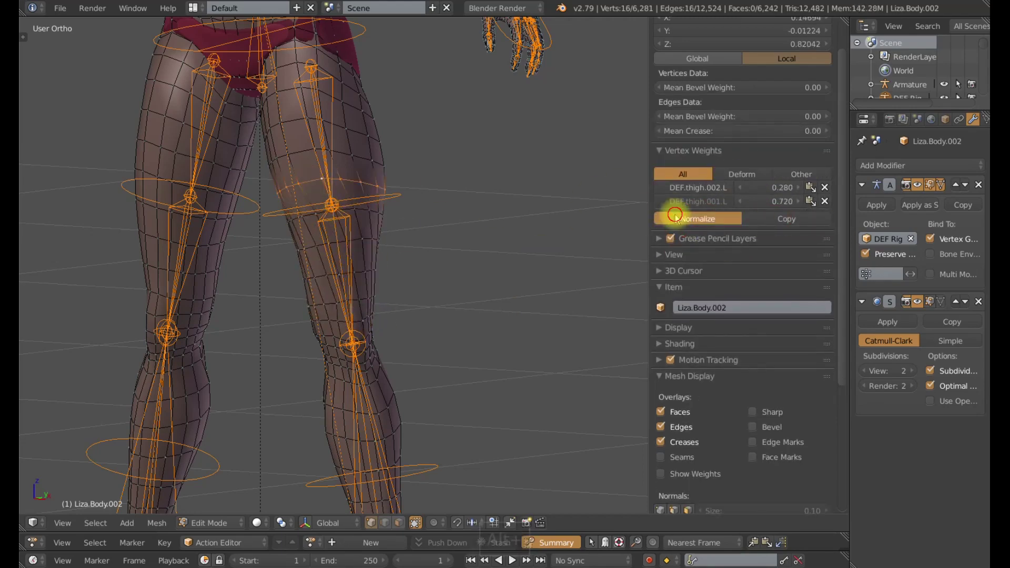
right_click(333, 119, "alt")
left_click(724, 230)
middle_click_drag(585, 184, 599, 274, "shift")
right_click(317, 140, "alt")
middle_click_drag(389, 223, 418, 226)
scroll(418, 225, "down", 3)
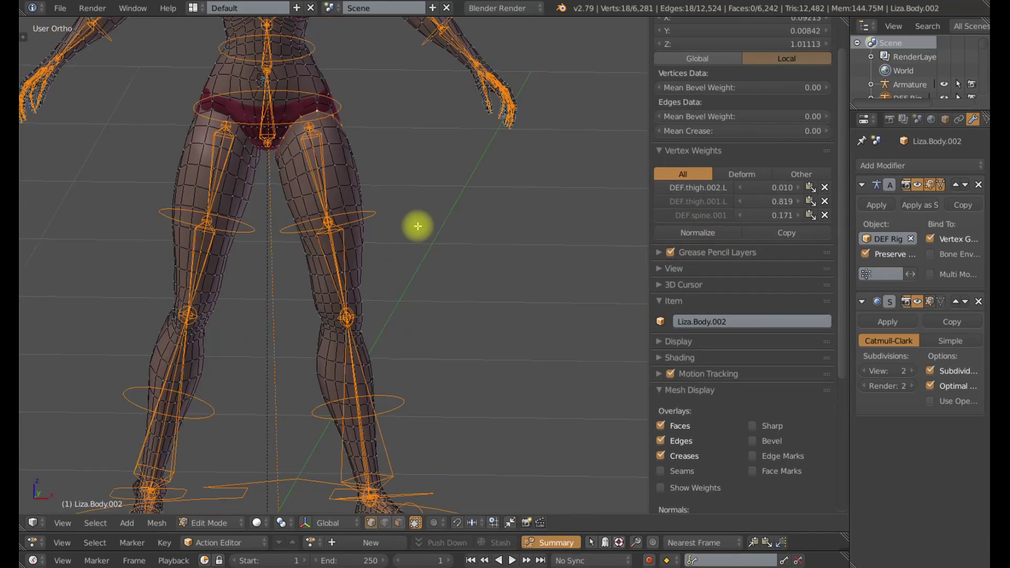
- Clear the left thigh control bone's rotation and return the body mesh to Edit Mode
key("Tab")
key("alt+r")
scroll(357, 269, "up", 6)
key("Tab")
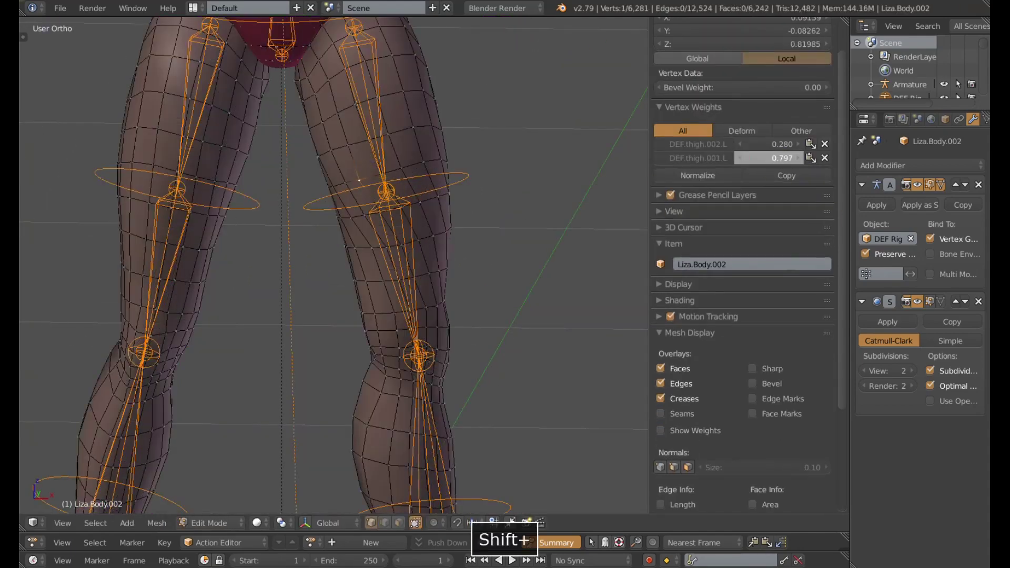
- Adjust the DEF.thigh.001.L and DEF.thigh.002.L weights of the vertices and edge loops around the middle of the left thigh
right_click(363, 178, "shift")
right_click(369, 211, "alt")
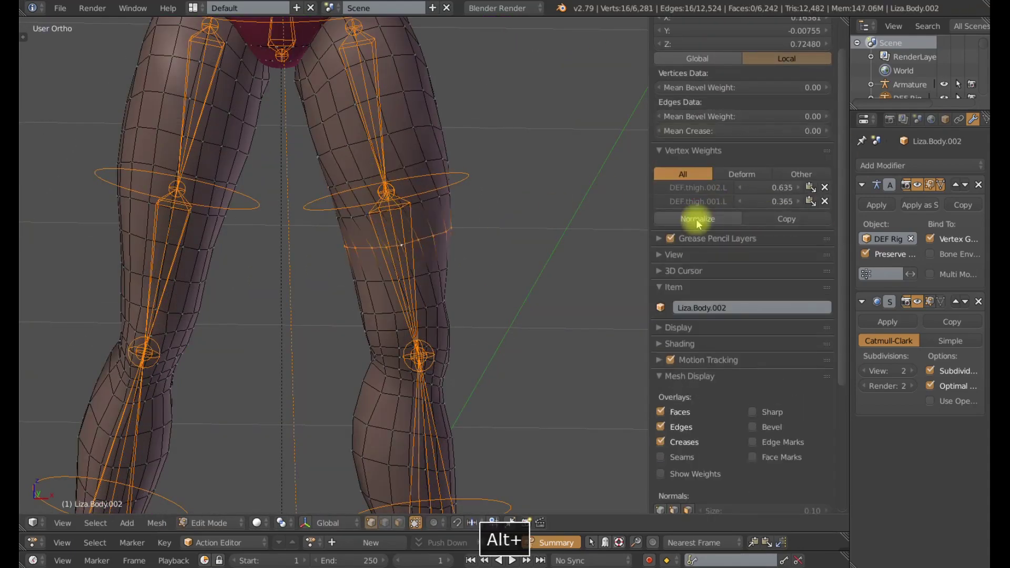
right_click(412, 277, "alt")
left_click_drag(763, 202, 773, 202, "shift")
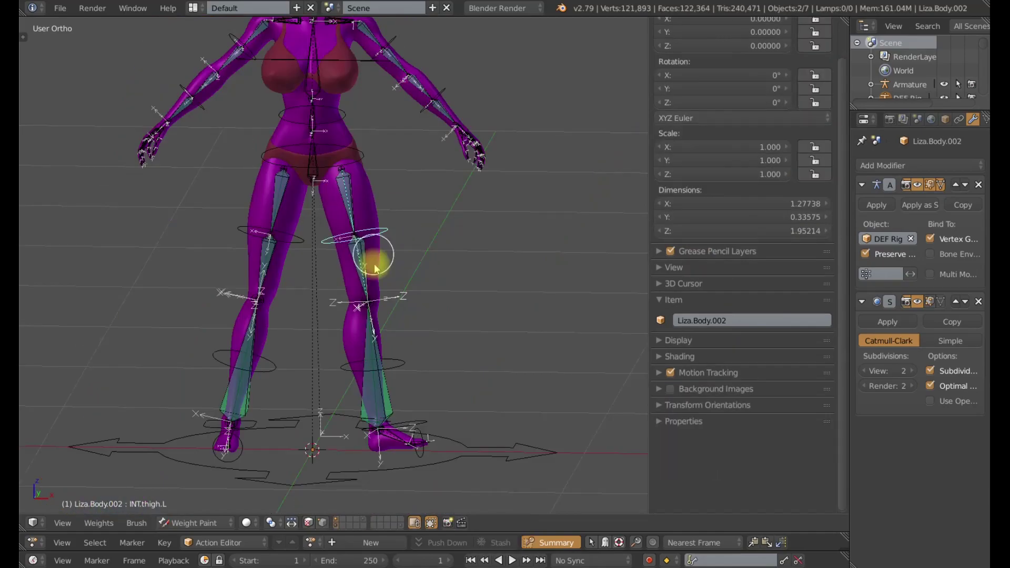
- Select all bones in Weight Paint mode and reset their pose transforms
scroll(377, 259, "up", 5)
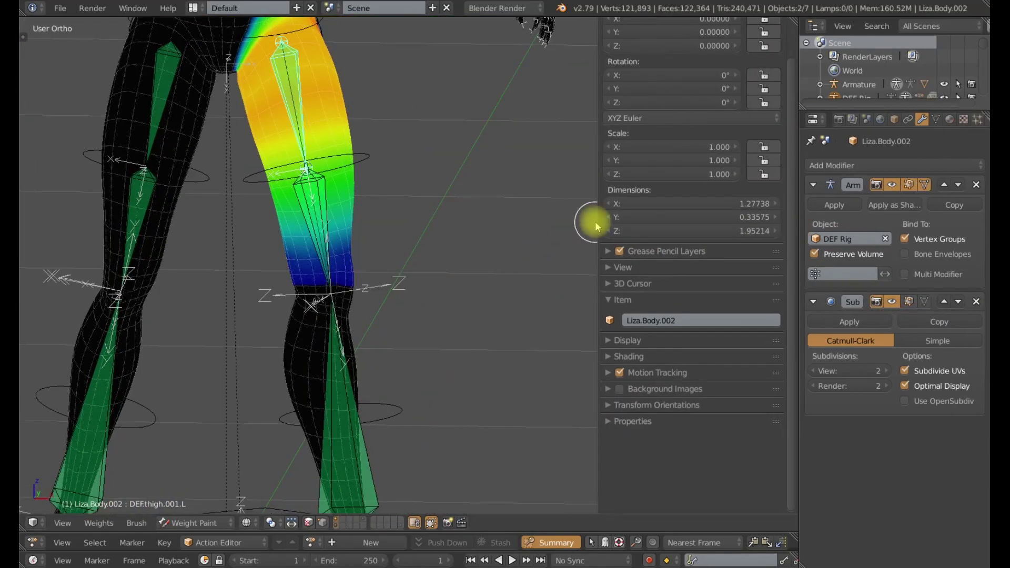
key("a")
key("alt+s")
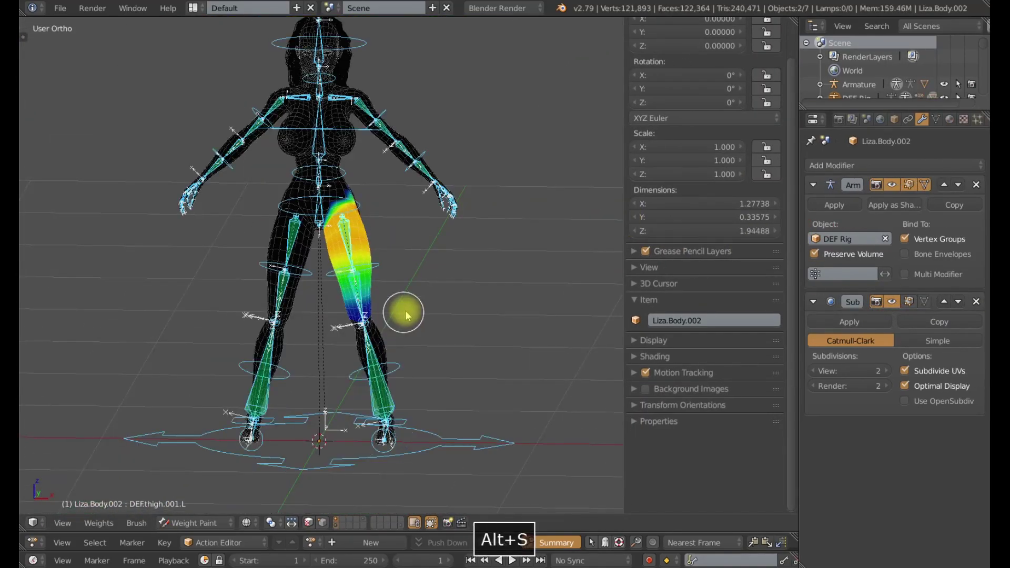
- Select the head control bone and tilt it in the side view
right_click(368, 165)
scroll(368, 165, "up", 3)
key("KP_3")
middle_click_drag(476, 237, 446, 311, "shift")
key("r")
left_click(470, 395)
- Display the DEF.spine.005 weights and brush over the neck to blend them on the tilted head
scroll(470, 398, "up", 2)
mouse_move(368, 345)
middle_mouse_down()
mouse_move(503, 304)
mouse_move(394, 214)
middle_mouse_up()
scroll(502, 304, "up", 4)
scroll(502, 304, "down", 4)
left_click_drag(394, 215, 433, 232)
middle_click_drag(468, 247, 369, 204, "shift")
scroll(368, 198, "up", 3)
mouse_move(424, 275)
middle_mouse_down("shift")
mouse_move(329, 316)
mouse_move(322, 277)
middle_mouse_up("shift")
scroll(275, 310, "up", 4)
scroll(274, 310, "down", 3)
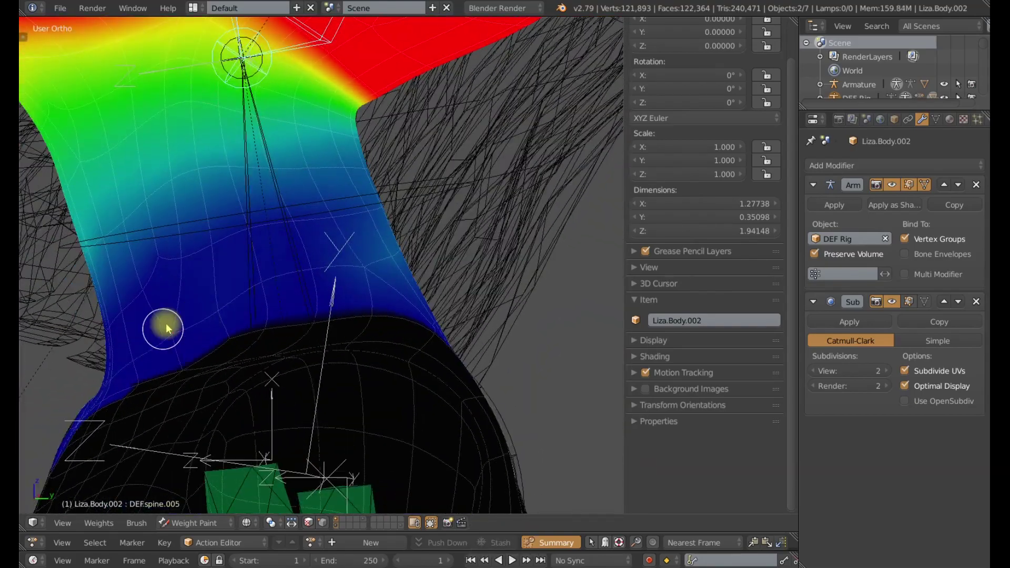
- Rotate the head control bone around its local X axis
scroll(165, 329, "down", 4)
key("r")
key("x")
key("x")
left_click(442, 157)
- Smooth the DEF.spine.005 weights around the side and front of the neck with brush strokes
mouse_move(431, 174)
middle_mouse_down()
mouse_move(342, 250)
mouse_move(456, 208)
middle_mouse_up()
scroll(455, 207, "up", 4)
middle_click_drag(369, 331, 451, 255)
mouse_move(451, 254)
left_mouse_down()
mouse_move(460, 253)
mouse_move(416, 160)
left_mouse_up()
middle_click_drag(416, 161, 317, 261, "shift")
mouse_move(317, 260)
left_mouse_down()
mouse_move(363, 246)
mouse_move(345, 174)
left_mouse_up()
mouse_move(275, 292)
middle_mouse_down()
mouse_move(262, 109)
mouse_move(274, 131)
middle_mouse_up()
mouse_move(273, 132)
left_mouse_down()
mouse_move(300, 210)
mouse_move(338, 95)
left_mouse_up()
- Brush the DEF.spine.005 weights where the jaw meets the throat to blend the transition
scroll(330, 207, "down", 5)
mouse_move(358, 171)
middle_mouse_down("shift")
mouse_move(346, 202)
mouse_move(376, 199)
middle_mouse_up("shift")
mouse_move(310, 157)
left_mouse_down()
mouse_move(309, 207)
mouse_move(358, 153)
left_mouse_up()
scroll(301, 197, "up", 3)
scroll(301, 195, "down", 5)
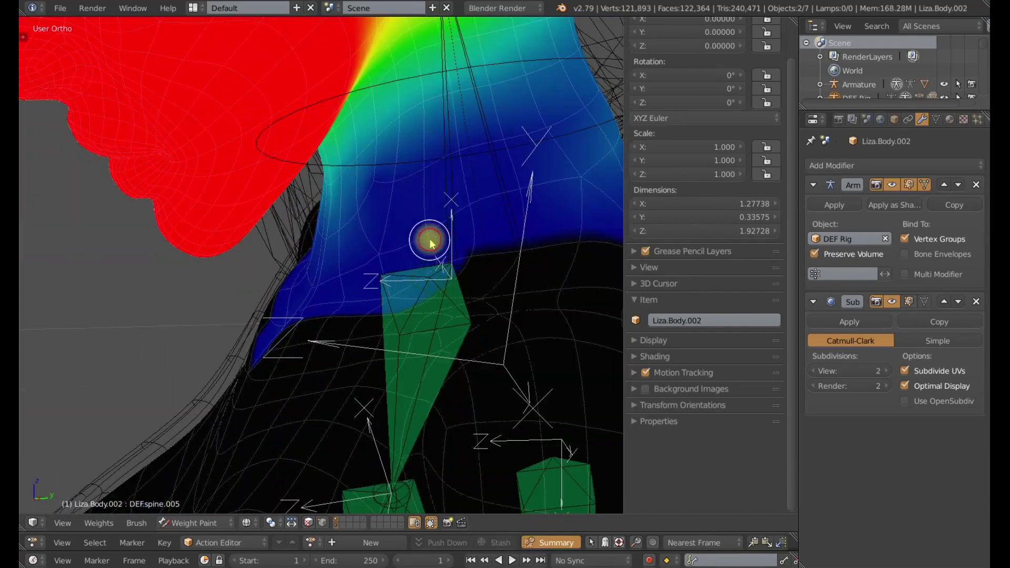
scroll(429, 205, "up", 2)
scroll(429, 204, "down", 5)
scroll(492, 162, "up", 7)
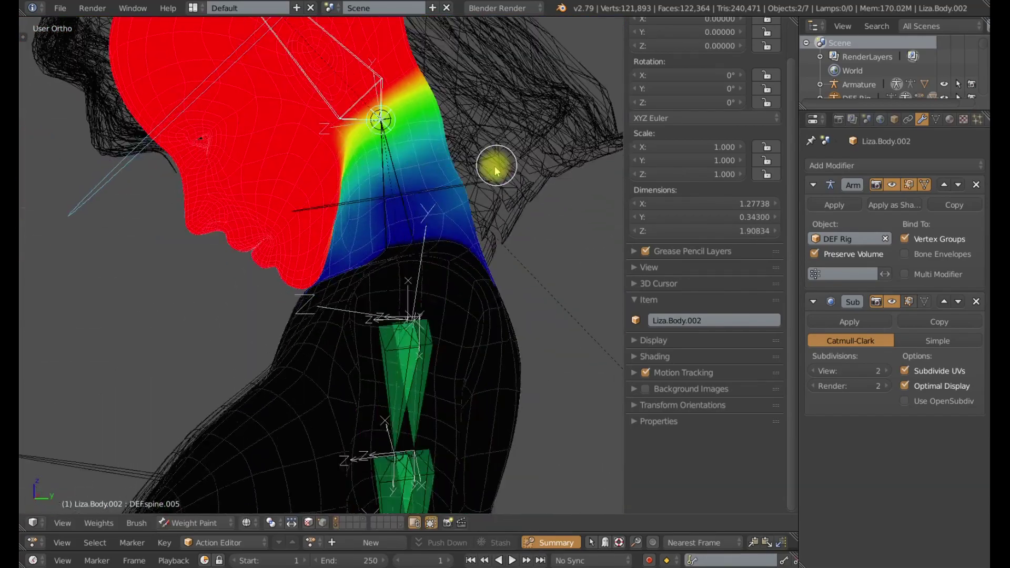
- Select another neck deform bone and blend its weights around the neck with a brush stroke
scroll(441, 105, "down", 4)
middle_click_drag(344, 213, 350, 315, "shift")
right_click(350, 316)
scroll(369, 237, "up", 4)
middle_click_drag(400, 210, 368, 210)
mouse_move(417, 169)
left_mouse_down()
mouse_move(386, 207)
mouse_move(448, 171)
left_mouse_up()
middle_click_drag(448, 171, 269, 269)
middle_click_drag(448, 211, 400, 205)
middle_click_drag(363, 379, 354, 225, "shift")
scroll(354, 226, "down", 1)
- Examine the neck and head weights from several angles on the posed head
right_click(401, 98)
scroll(316, 242, "up", 2)
middle_click_drag(312, 303, 285, 300)
scroll(310, 300, "down", 2)
middle_click_drag(316, 300, 421, 216, "shift")
scroll(421, 216, "up", 6)
scroll(561, 198, "down", 4)
middle_click_drag(526, 206, 408, 208)
middle_click_drag(468, 152, 442, 121, "shift")
scroll(478, 230, "down", 3)
scroll(442, 121, "up", 4)
middle_click_drag(340, 104, 474, 137)
scroll(473, 137, "down", 4)
- Toggle the Subdivision Surface modifier's viewport display and clear the rotation of all bones
left_click(893, 302)
scroll(474, 226, "down", 2)
key("a")
key("alt+r")
- Examine the DEF.spine.004 and DEF.spine.005 weights around the neck in the rest pose
middle_click_drag(405, 224, 458, 211)
right_click(450, 95)
right_click(352, 139, "shift")
scroll(345, 240, "up", 6)
middle_click_drag(389, 108, 311, 132)
right_click(421, 94)
scroll(422, 95, "down", 1)
middle_click_drag(421, 95, 349, 121)
scroll(349, 121, "up", 1)
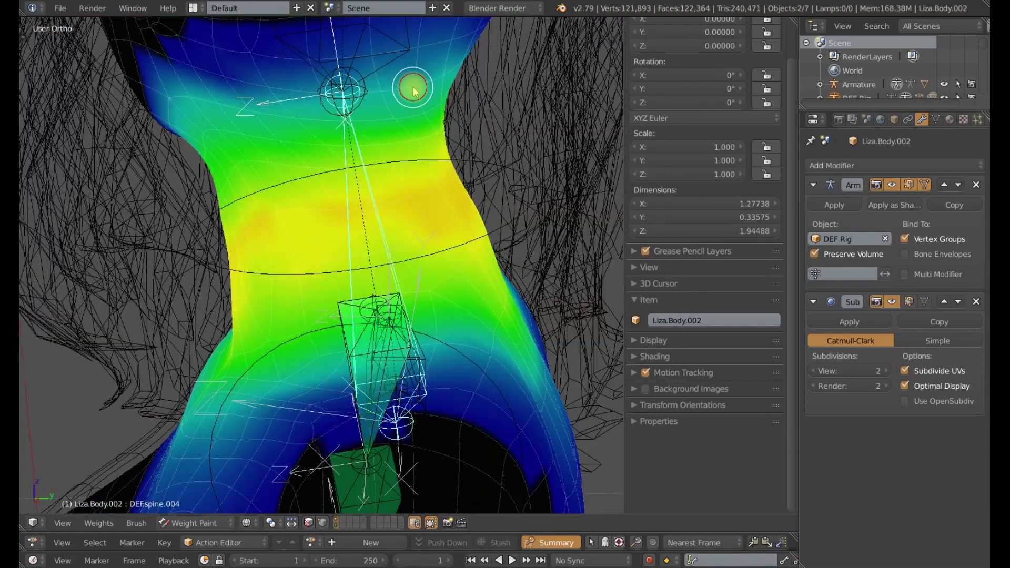
right_click(403, 93, "shift")
scroll(418, 142, "up", 3)
- Hide the Subdivision Surface effect in the viewport and smooth the DEF.spine.005 weights around the neck
left_click(892, 302)
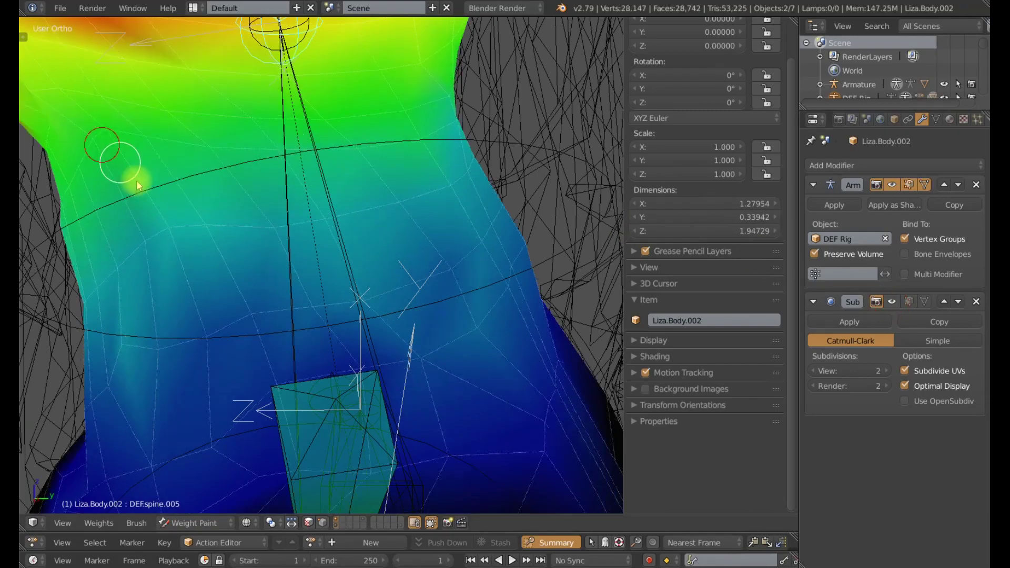
left_click_drag(128, 221, 384, 216)
middle_click_drag(383, 216, 355, 216)
scroll(355, 216, "down", 3)
scroll(375, 174, "up", 2)
middle_click_drag(394, 134, 393, 220)
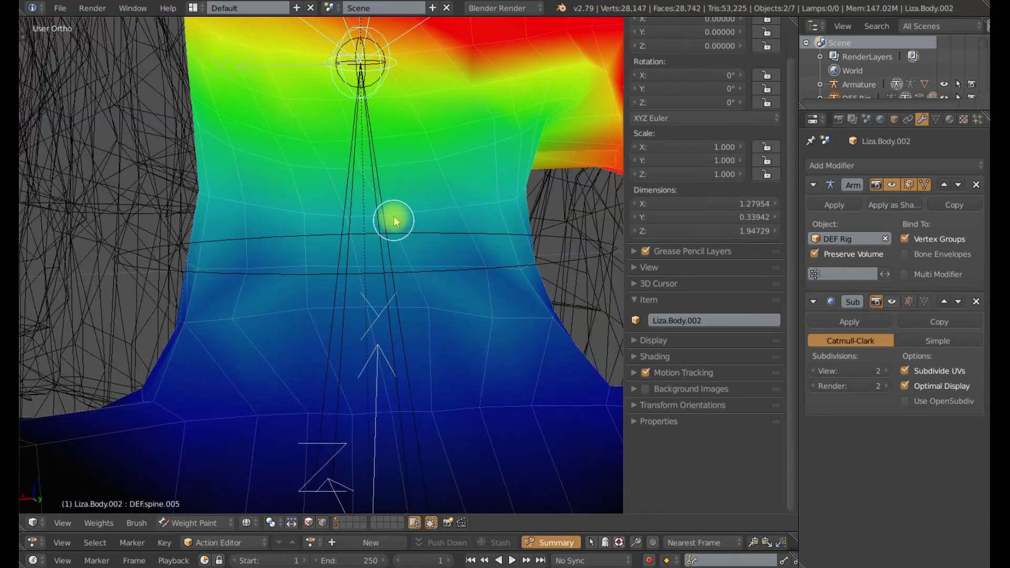
scroll(298, 225, "down", 3)
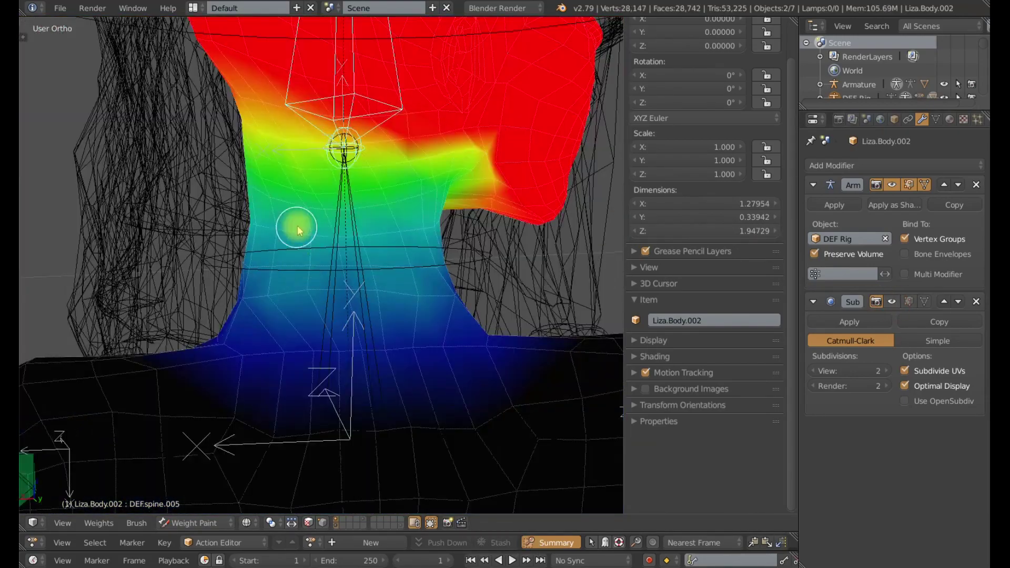
- Check the weights of the neck deform bones around the smoothed neck
middle_click_drag(298, 228, 354, 231)
right_click(347, 231)
scroll(354, 231, "up", 2)
middle_click_drag(321, 136, 358, 203, "shift")
middle_click_drag(187, 238, 446, 302, "shift")
scroll(390, 248, "up", 4)
scroll(421, 227, "down", 3)
- Twist the head bone about its local Y axis to test the DEF.spine.005 weights
right_click(425, 168)
scroll(450, 229, "up", 4)
scroll(446, 301, "down", 6)
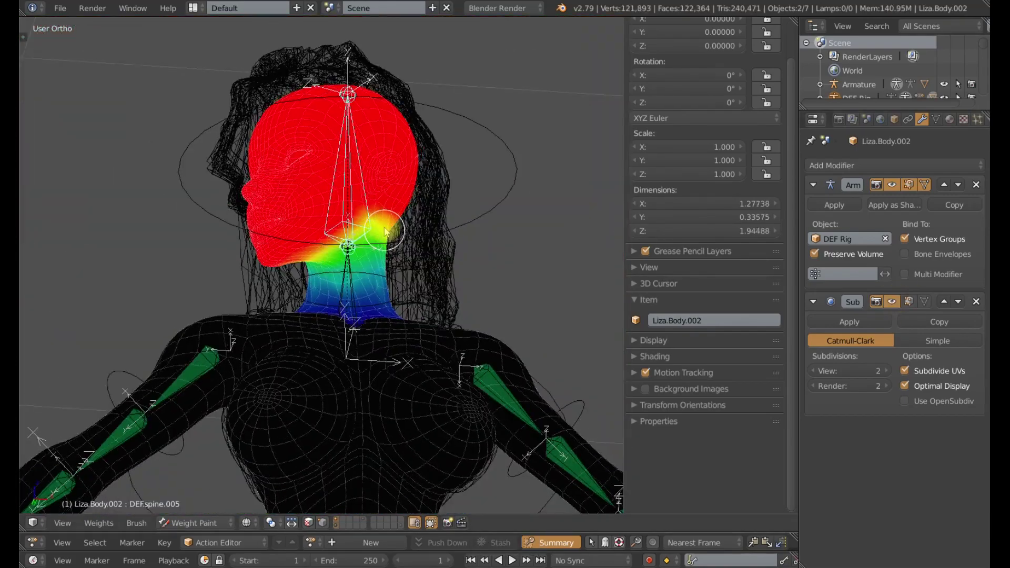
key("r")
key("y")
key("y")
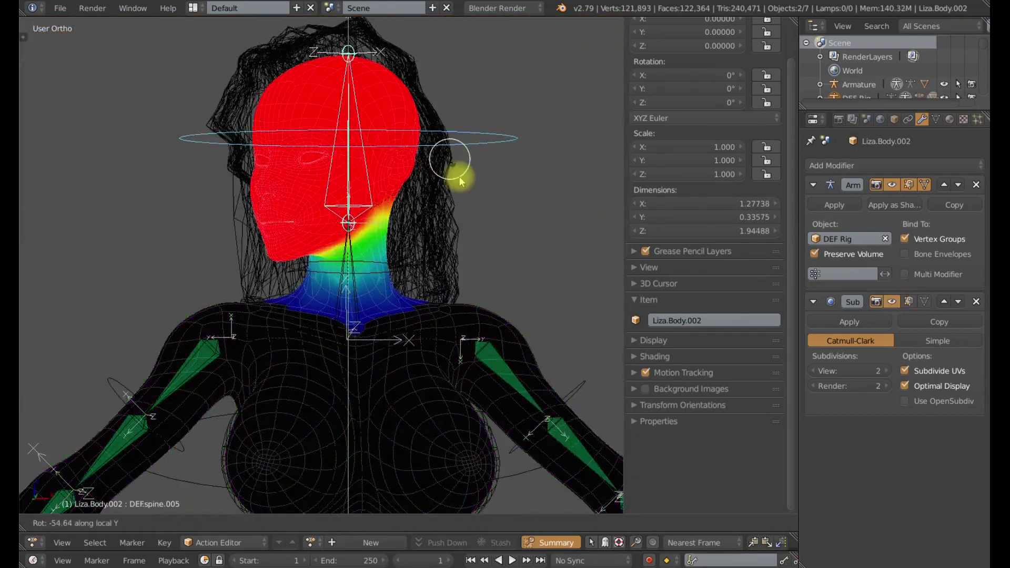
key("y")
right_click(424, 158)
- Bend the neck forward about its local X axis and examine the DEF.spine.004 weights at the throat
right_click(394, 261)
right_click(394, 269)
right_click(350, 290, "shift")
key("r")
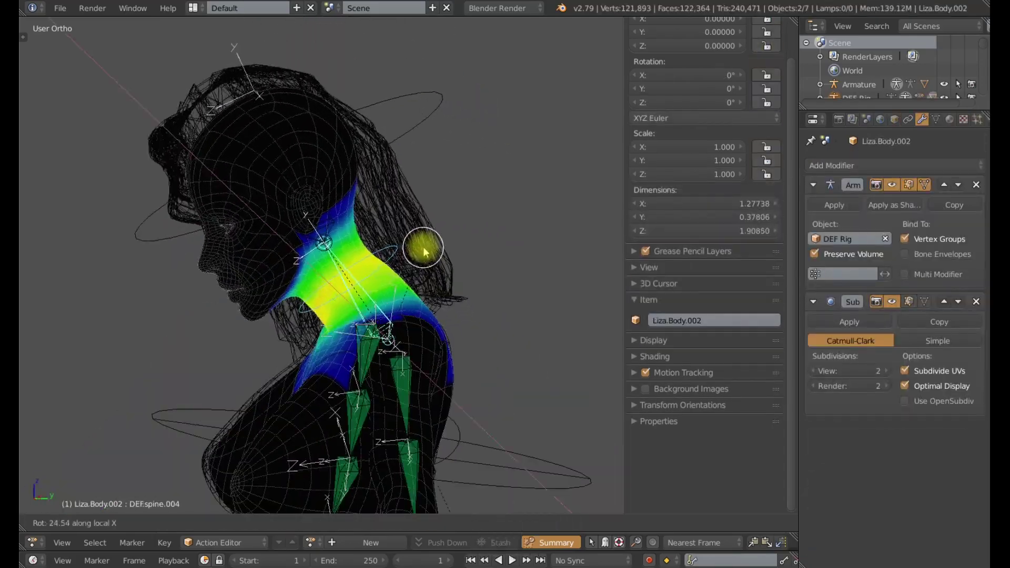
left_click(424, 247)
scroll(424, 248, "up", 3)
scroll(349, 231, "up", 2)
mouse_move(421, 274)
middle_mouse_down("shift")
mouse_move(348, 231)
mouse_move(387, 273)
middle_mouse_up("shift")
scroll(388, 273, "down", 3)
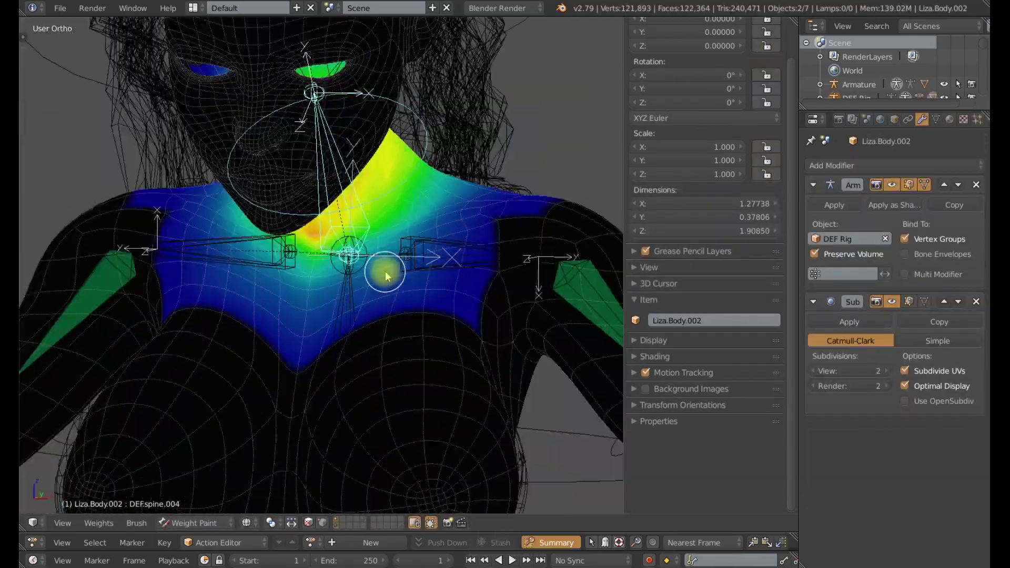
- Try a smoothing stroke on the DEF.spine.003 weights at the base of the neck and undo it
right_click(321, 285)
scroll(321, 279, "up", 4)
middle_click_drag(221, 247, 351, 273, "shift")
left_click_drag(351, 274, 355, 298)
scroll(355, 298, "down", 8)
key("ctrl+z")
- Compare the DEF.spine.005 and DEF.spine.003 weights around the bent neck and hide the Subdivision Surface effect in the viewport
left_click(935, 119)
left_click(852, 308)
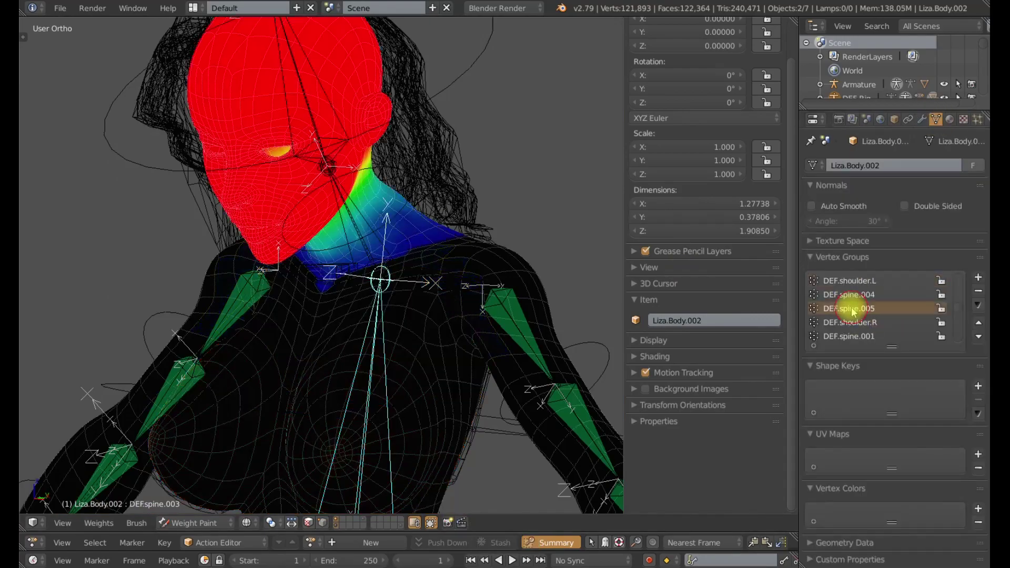
middle_click_drag(605, 277, 500, 273)
scroll(500, 274, "up", 3)
middle_click_drag(584, 266, 611, 278, "shift")
middle_click_drag(400, 273, 505, 284)
scroll(453, 290, "up", 1)
right_click(421, 308)
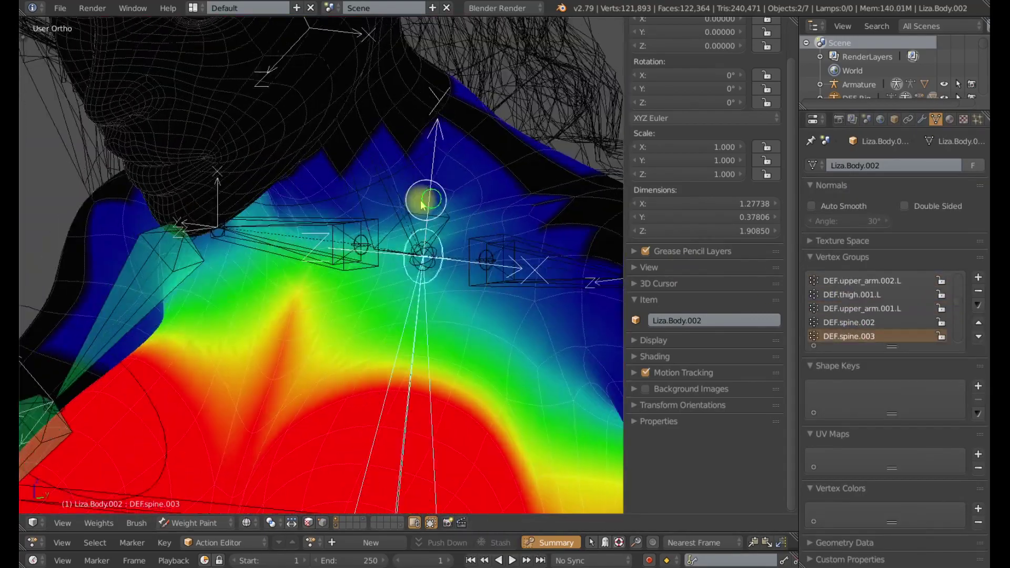
left_click(921, 119)
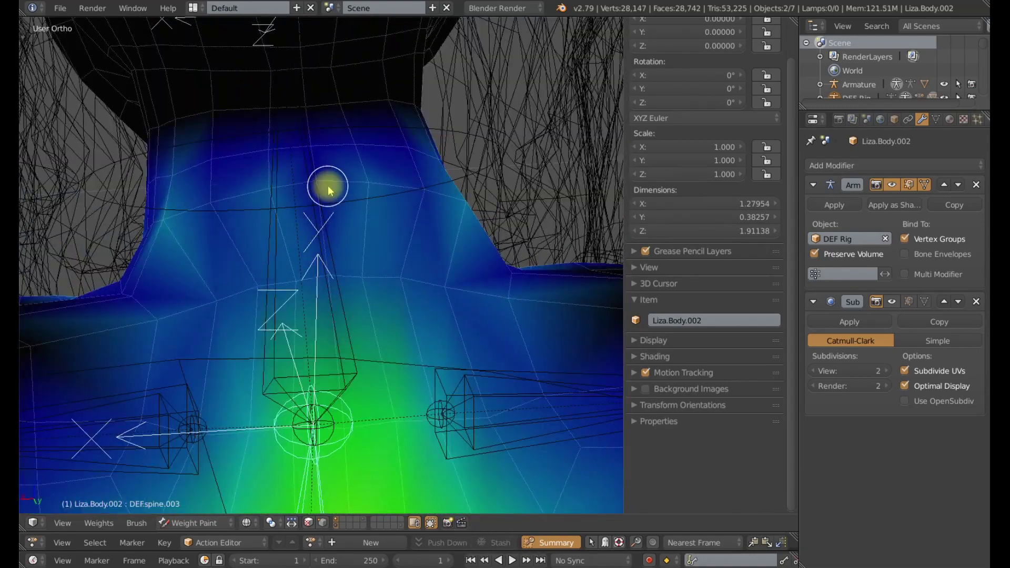
- Clear the rotation of the neck bones and rotate the neck again to test the deformation
middle_click_drag(329, 189, 402, 248)
scroll(315, 249, "down", 6)
right_click(402, 248)
key("alt+r")
key("KP_1")
key("r")
left_click(431, 237)
- Examine the neck and upper chest weights from several sides
right_click(326, 295)
scroll(469, 228, "up", 3)
middle_click_drag(413, 304, 400, 284)
middle_click_drag(400, 284, 367, 314, "shift")
scroll(456, 242, "up", 6)
scroll(456, 241, "down", 7)
middle_click_drag(456, 242, 363, 285)
middle_click_drag(363, 284, 340, 235, "shift")
scroll(284, 293, "up", 4)
scroll(284, 293, "up", 2)
middle_click_drag(144, 302, 221, 298)
scroll(349, 291, "down", 10)
scroll(349, 291, "up", 4)
- Rotate the neck freely and inspect the DEF.spine.003 weights across the collarbones and upper chest
key("r")
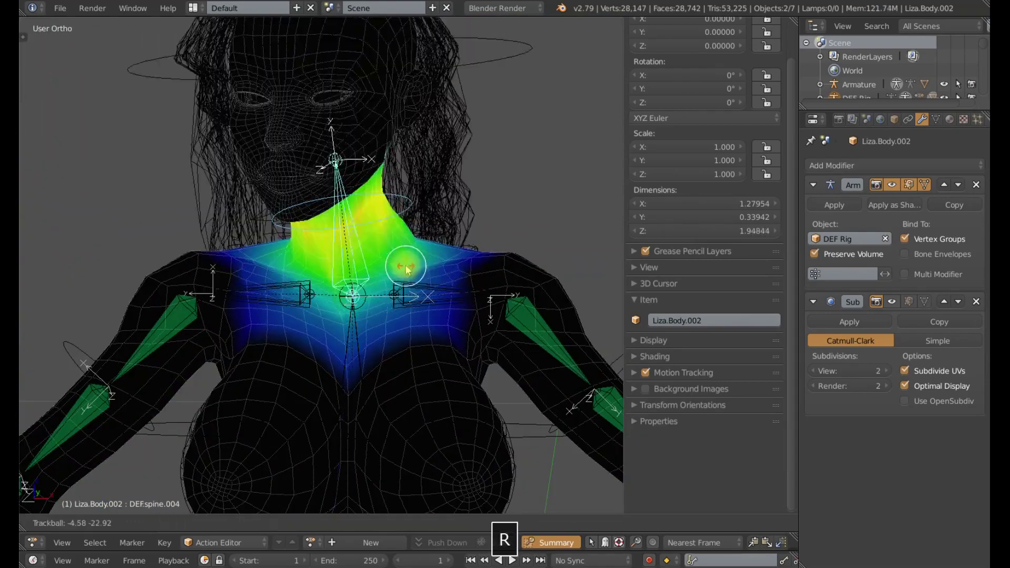
left_click(370, 297)
right_click(356, 311)
scroll(352, 300, "up", 6)
middle_click_drag(377, 281, 384, 266)
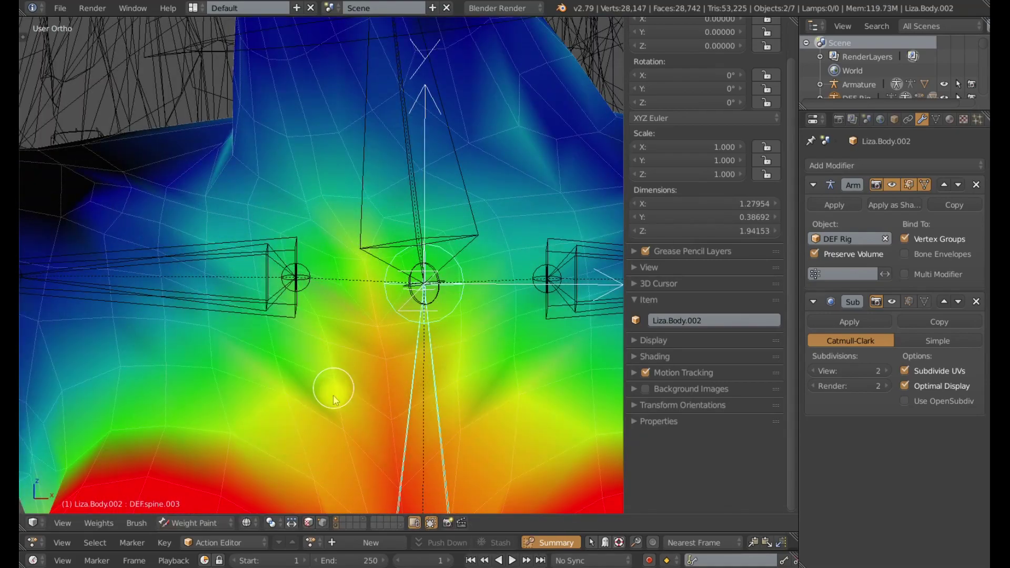
scroll(445, 237, "down", 2)
middle_click_drag(412, 275, 428, 336, "shift")
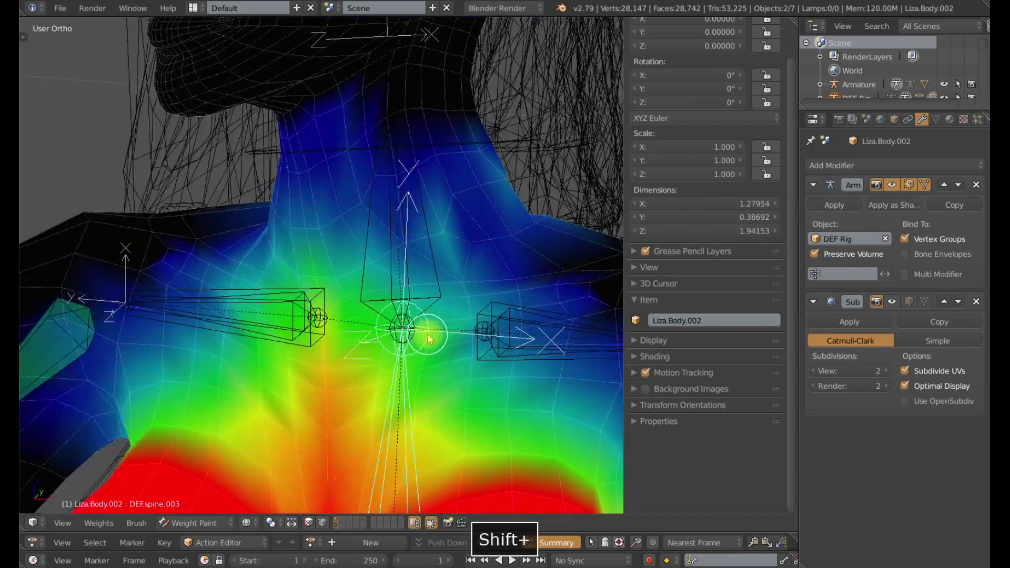
- Return the bones to their rest pose by clearing the rotation and scale
scroll(349, 225, "down", 6)
right_click(388, 216)
scroll(388, 216, "up", 3)
right_click(372, 206)
right_click(363, 252, "shift")
key("alt+r")
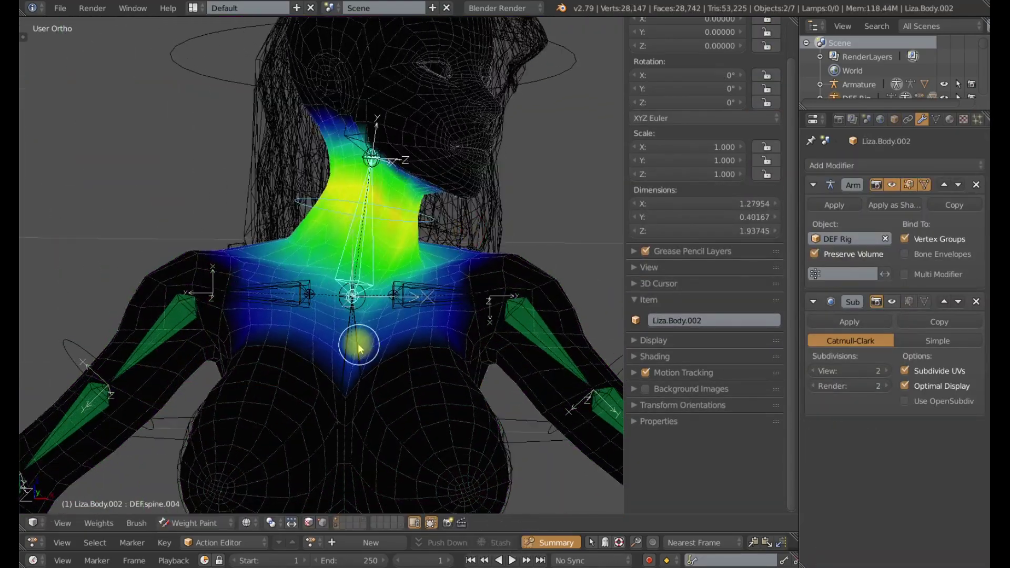
right_click(354, 343)
scroll(328, 279, "up", 2)
scroll(421, 264, "down", 4)
key("a")
key("a")
key("alt+s")
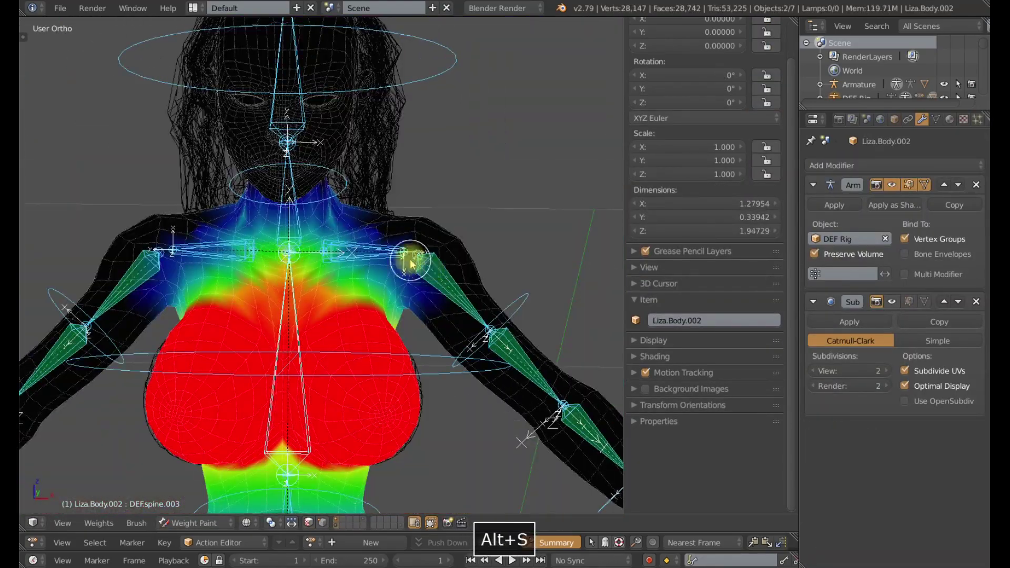
- Rotate the left shoulder bone and smooth the DEF.shoulder.L weights around the shoulder and upper torso
right_click(409, 259)
key("r")
left_click(506, 227)
middle_click_drag(505, 232, 478, 320)
scroll(442, 284, "up", 6)
left_click(429, 275)
mouse_move(428, 275)
middle_mouse_down()
mouse_move(423, 298)
mouse_move(443, 294)
middle_mouse_up()
scroll(463, 284, "down", 3)
middle_click_drag(389, 413, 412, 339, "shift")
middle_click_drag(361, 421, 414, 358, "shift")
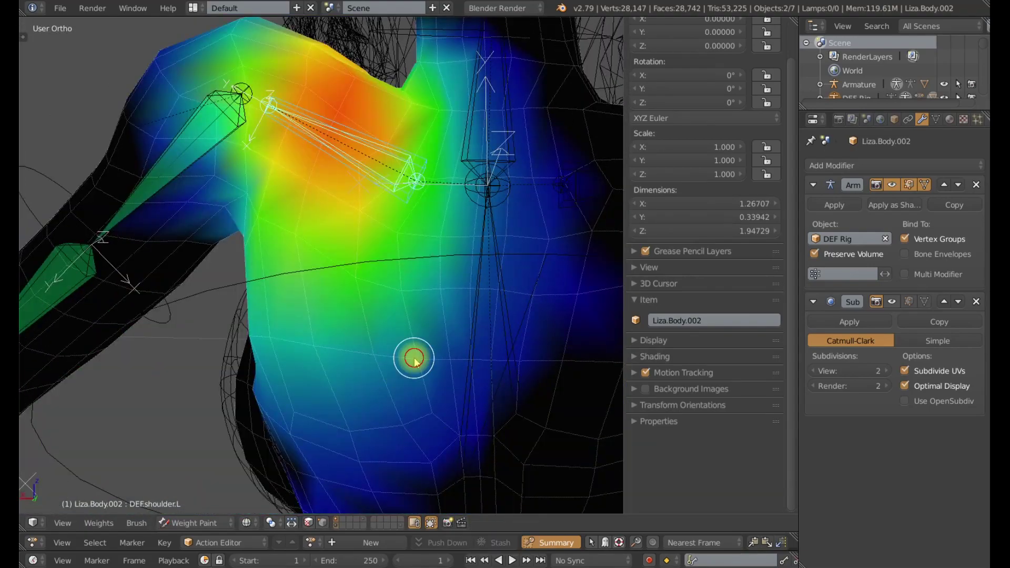
middle_click_drag(303, 414, 221, 292)
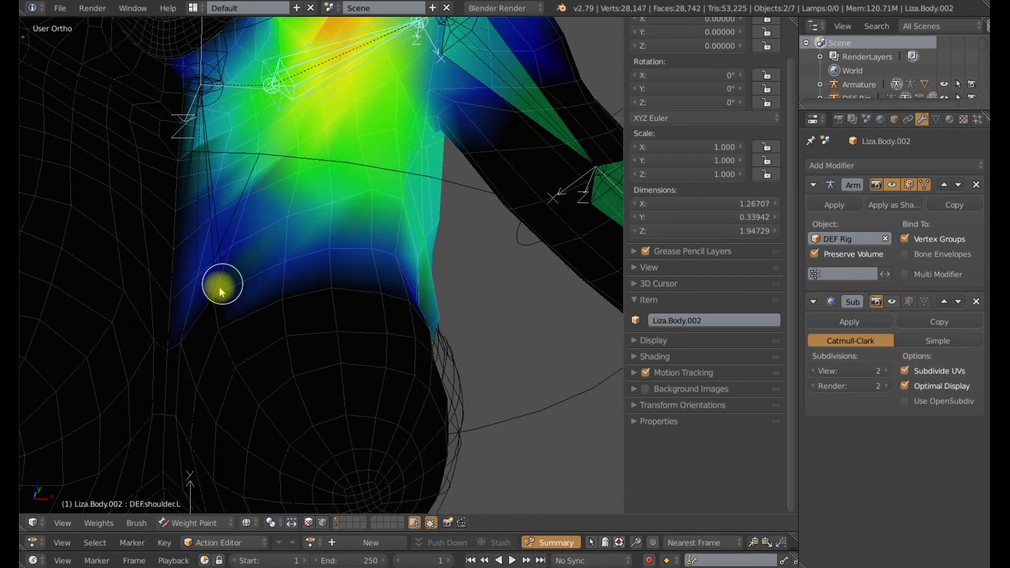
- Show the Subdivision Surface effect in the viewport and test the left shoulder's rotation to check its deformation
scroll(332, 290, "down", 4)
left_click(891, 302)
scroll(415, 308, "down", 2)
key("r")
right_click(472, 282)
middle_click_drag(472, 282, 358, 343)
mouse_move(236, 345)
middle_mouse_down()
mouse_move(306, 298)
mouse_move(345, 302)
mouse_move(350, 343)
mouse_move(413, 216)
mouse_move(305, 243)
middle_mouse_up()
scroll(266, 318, "up", 4)
scroll(413, 216, "up", 4)
scroll(413, 216, "down", 5)
scroll(271, 298, "down", 2)
- Hide the Subdivision Surface effect in the viewport and inspect the DEF.shoulder.L weights along the chest
mouse_move(271, 297)
middle_mouse_down()
mouse_move(286, 321)
mouse_move(271, 295)
middle_mouse_up()
scroll(272, 296, "up", 6)
scroll(249, 346, "up", 2)
middle_click_drag(284, 368, 406, 304, "shift")
scroll(386, 413, "down", 2)
left_click(891, 302)
scroll(321, 236, "down", 1)
middle_click_drag(368, 368, 311, 356)
middle_click_drag(421, 337, 338, 323)
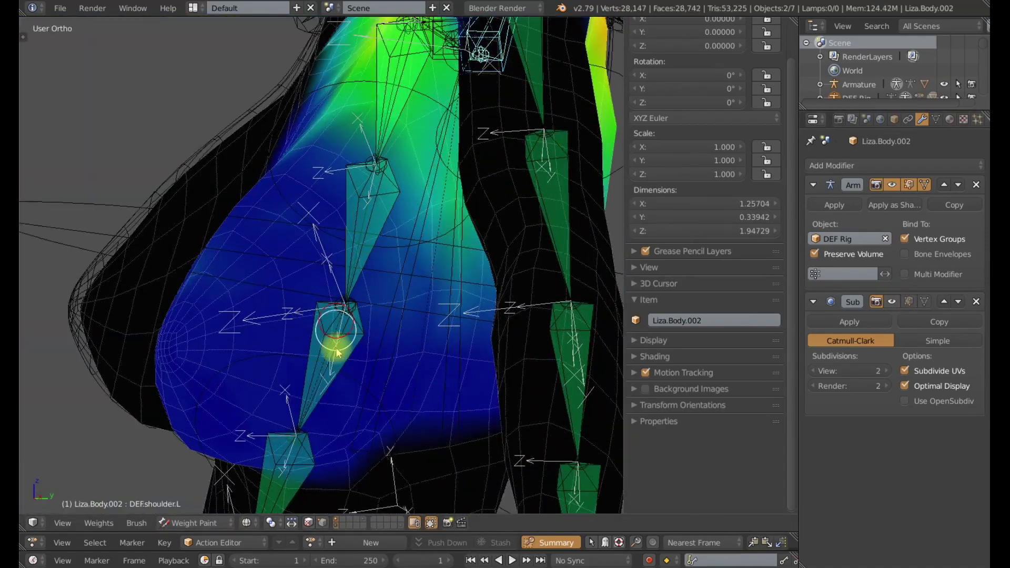
- Smooth the DEF.shoulder.L weights over the left breast and the side of the torso
middle_click_drag(381, 379, 347, 364)
mouse_move(376, 431)
middle_mouse_down("shift")
mouse_move(293, 302)
mouse_move(367, 326)
middle_mouse_up("shift")
mouse_move(366, 252)
middle_mouse_down()
mouse_move(397, 311)
mouse_move(390, 416)
middle_mouse_up()
scroll(368, 363, "up", 2)
mouse_move(411, 296)
middle_mouse_down()
mouse_move(336, 341)
mouse_move(392, 237)
middle_mouse_up()
left_click_drag(445, 171, 476, 199)
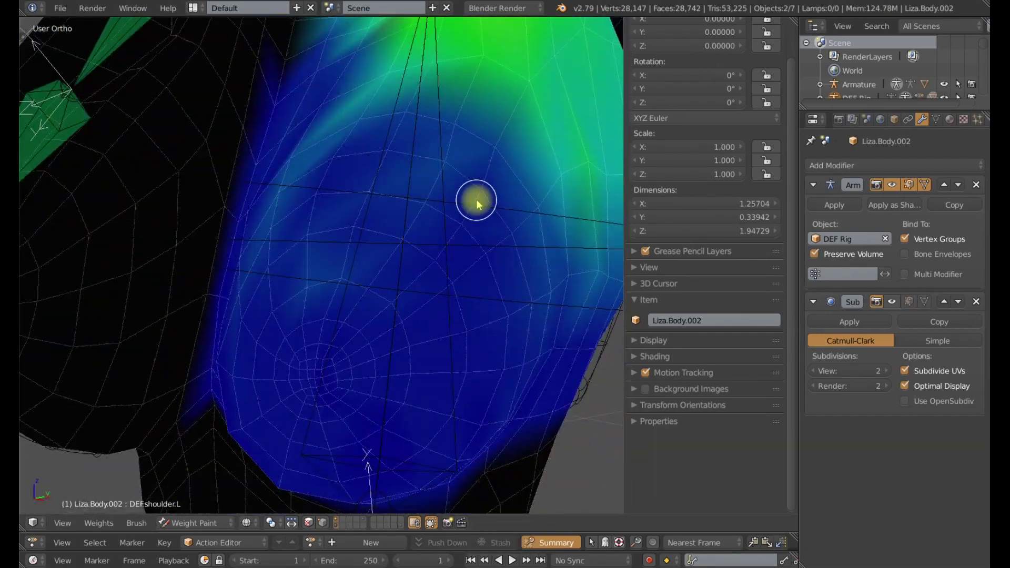
middle_click_drag(485, 256, 405, 337)
middle_click_drag(470, 243, 328, 268)
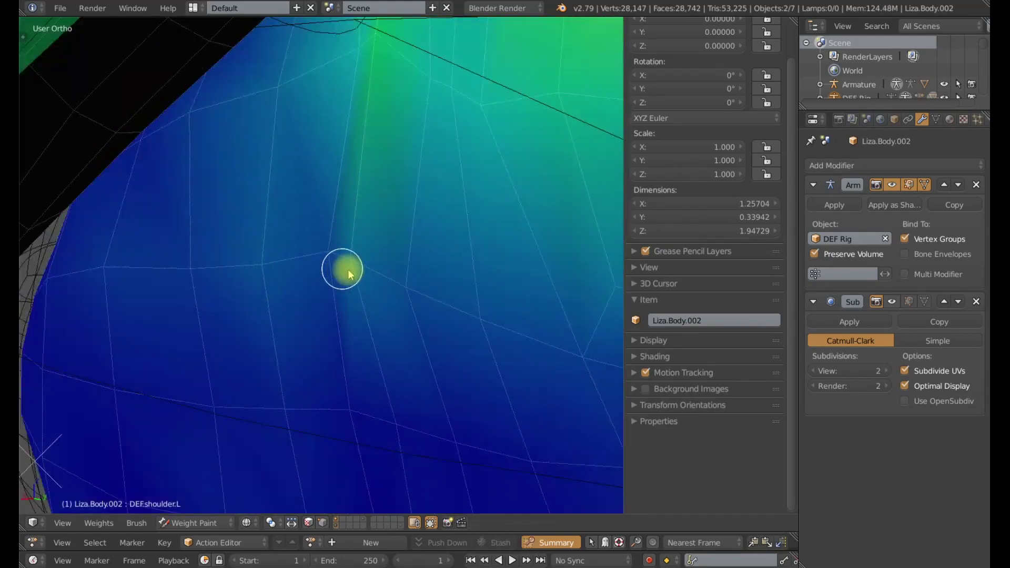
- Clear the left shoulder's rotation and raise the left upper arm to horizontal about its local Z axis
scroll(368, 413, "down", 10)
middle_click_drag(394, 415, 471, 279)
key("alt+r")
scroll(421, 291, "up", 7)
scroll(380, 298, "down", 3)
key("r")
key("z")
key("z")
left_click(514, 338)
middle_click_drag(514, 338, 393, 300)
right_click(397, 300)
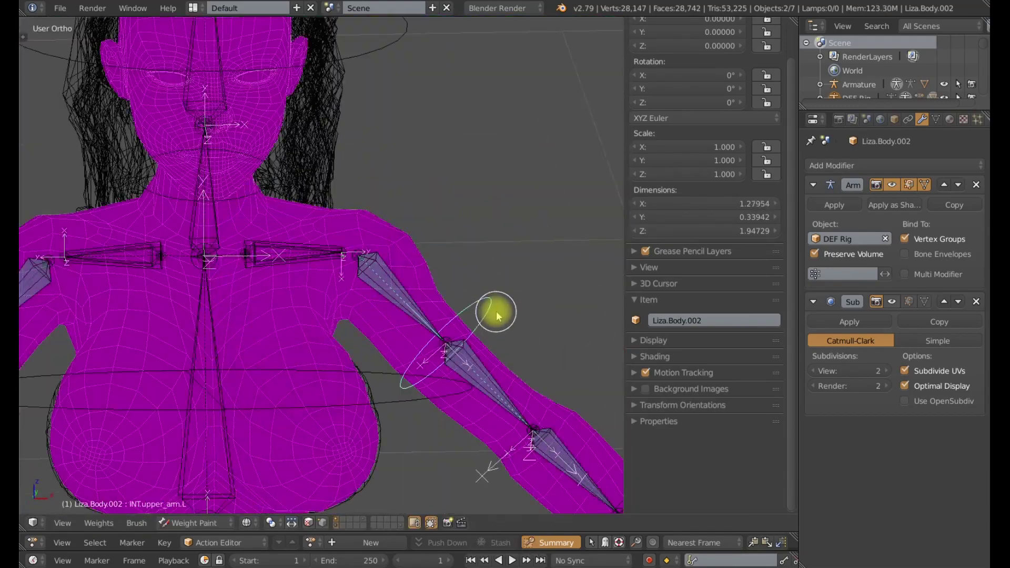
key("alt+r")
- Check the DEF.spine.003 weights on the chest and armpit with the left arm raised
middle_click_drag(496, 316, 310, 284)
right_click(310, 284)
scroll(371, 215, "up", 5)
scroll(420, 261, "down", 4)
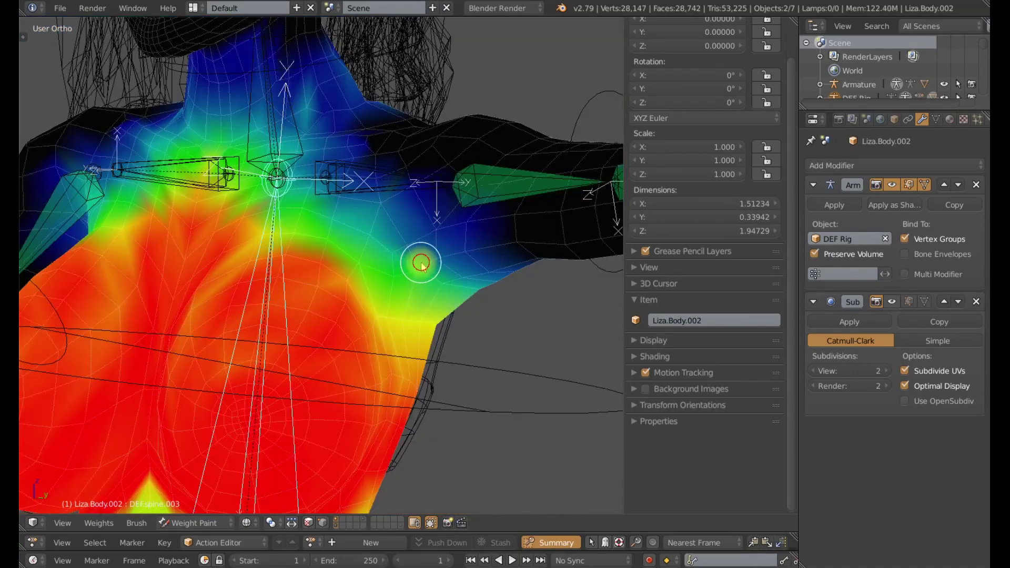
- Examine the DEF.shoulder.L weights around the armpit and top of the raised left shoulder
right_click(497, 318)
scroll(501, 274, "up", 5)
scroll(501, 276, "up", 5)
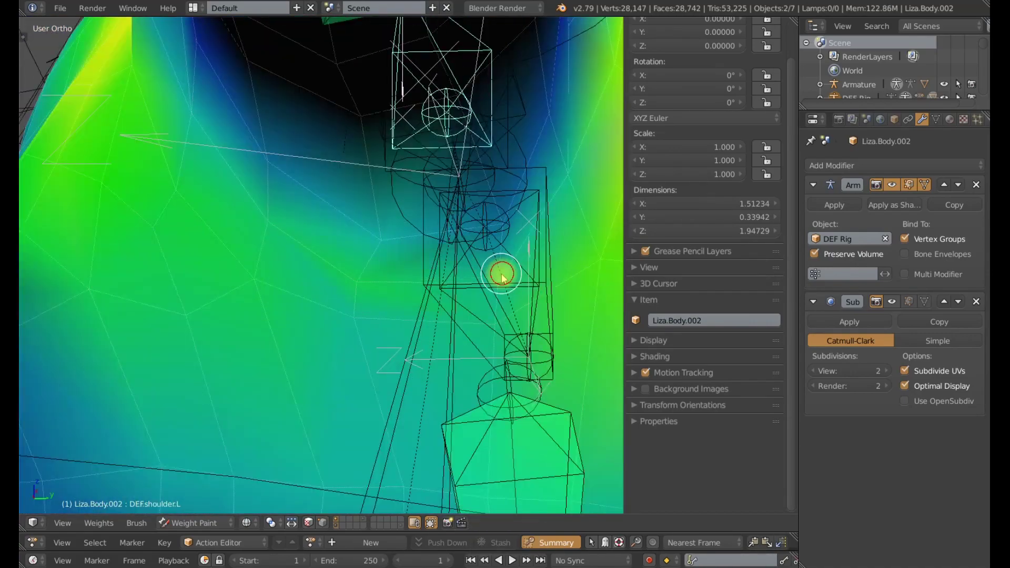
scroll(353, 327, "down", 6)
middle_click_drag(353, 327, 423, 371)
middle_click_drag(424, 370, 429, 486, "shift")
scroll(399, 336, "up", 2)
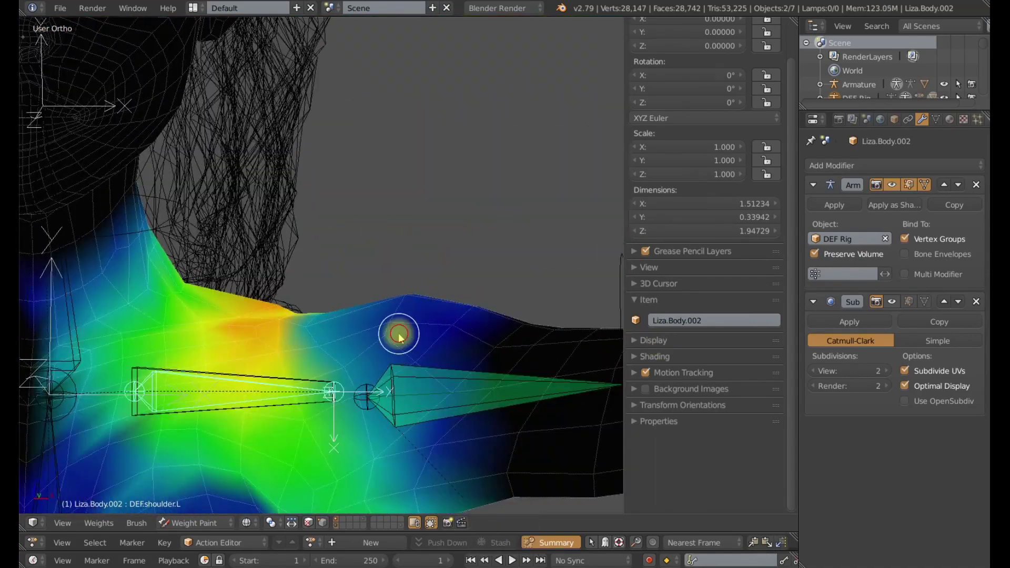
middle_click_drag(399, 337, 376, 276, "shift")
scroll(375, 277, "up", 3)
scroll(413, 383, "down", 4)
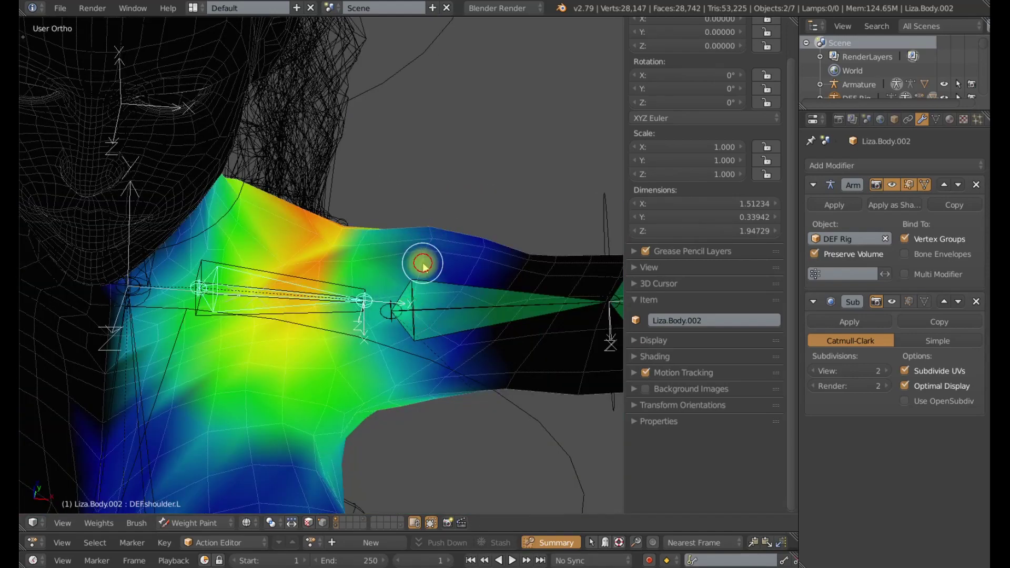
- Rotate the INT.upper_arm.L bone down toward the body about its local Z axis
scroll(424, 328, "down", 3)
right_click(488, 284)
key("r")
right_click(485, 368)
scroll(476, 372, "down", 3)
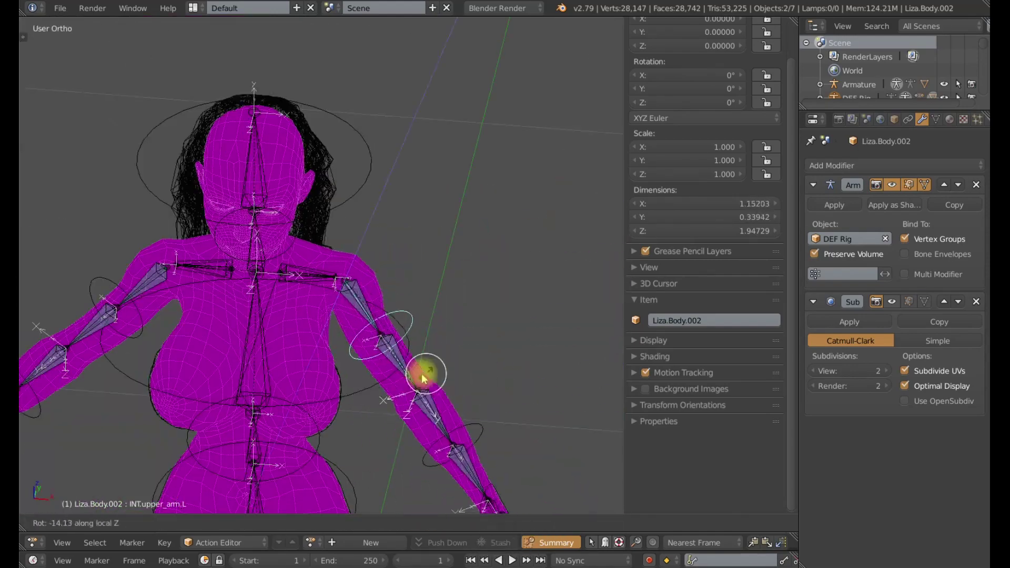
right_click(423, 378)
- Examine the DEF.upper_arm.001.L weights on the front and back of the lowered shoulder
right_click(358, 310)
scroll(425, 267, "up", 7)
mouse_move(396, 333)
middle_mouse_down()
mouse_move(532, 289)
mouse_move(322, 234)
mouse_move(462, 169)
middle_mouse_up()
middle_click_drag(543, 178, 439, 203)
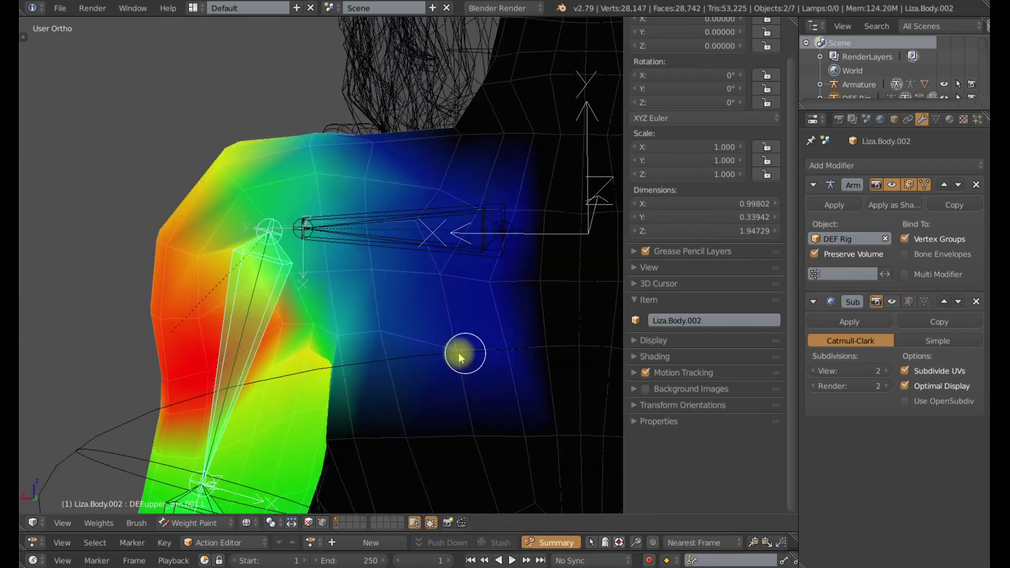
middle_click_drag(459, 353, 226, 358)
- Try a free trackball rotation of the INT.upper_arm.L bone that swings the left arm forward
scroll(456, 363, "down", 6)
middle_click_drag(426, 358, 456, 367, "shift")
right_click(424, 315)
key("r")
key("r")
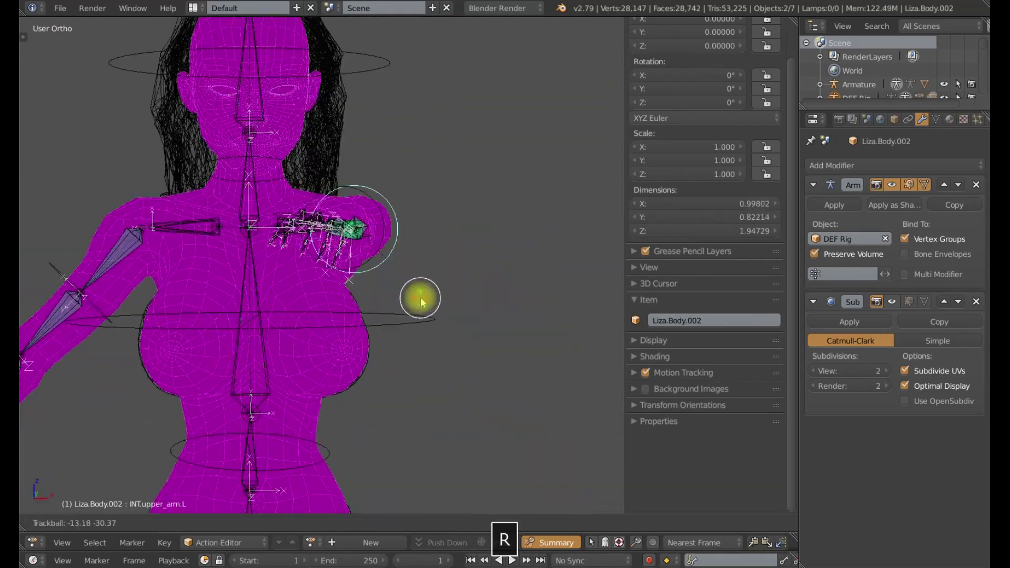
left_click(421, 303)
middle_click_drag(420, 303, 456, 361)
- Clear the INT.upper_arm.L rotation and raise the left arm overhead together with the left shoulder bone
key("alt+r")
key("r")
left_click(468, 297)
right_click(316, 229)
key("r")
left_click(425, 145)
- Compare the DEF.spine.003 and DEF.shoulder.L weights around the chest and armpit of the raised left arm
right_click(319, 184)
scroll(319, 184, "up", 4)
middle_click_drag(318, 184, 363, 379, "shift")
middle_click_drag(363, 379, 418, 307, "shift")
right_click(363, 334)
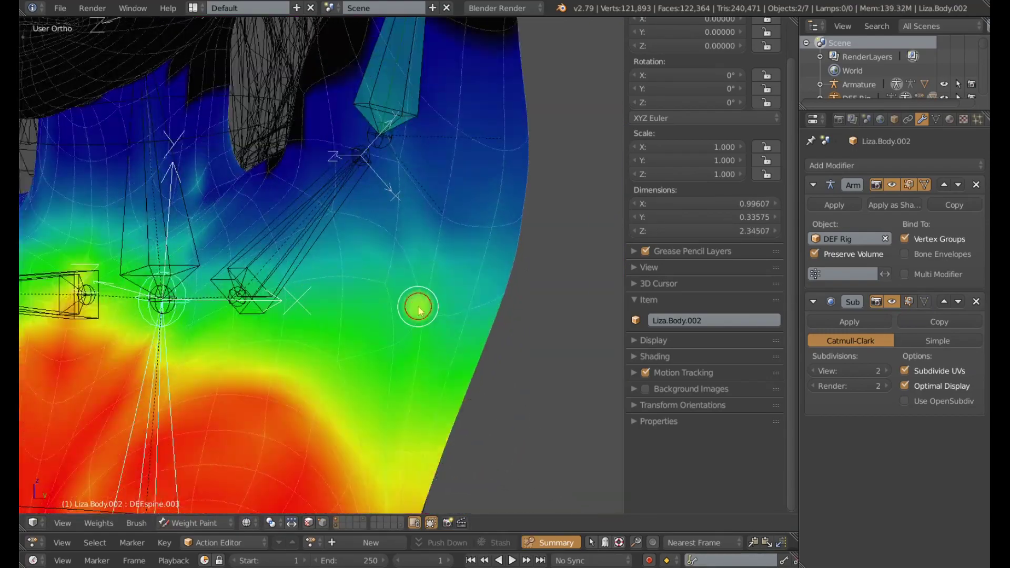
right_click(397, 249)
scroll(411, 206, "down", 2)
middle_click_drag(367, 404, 255, 203)
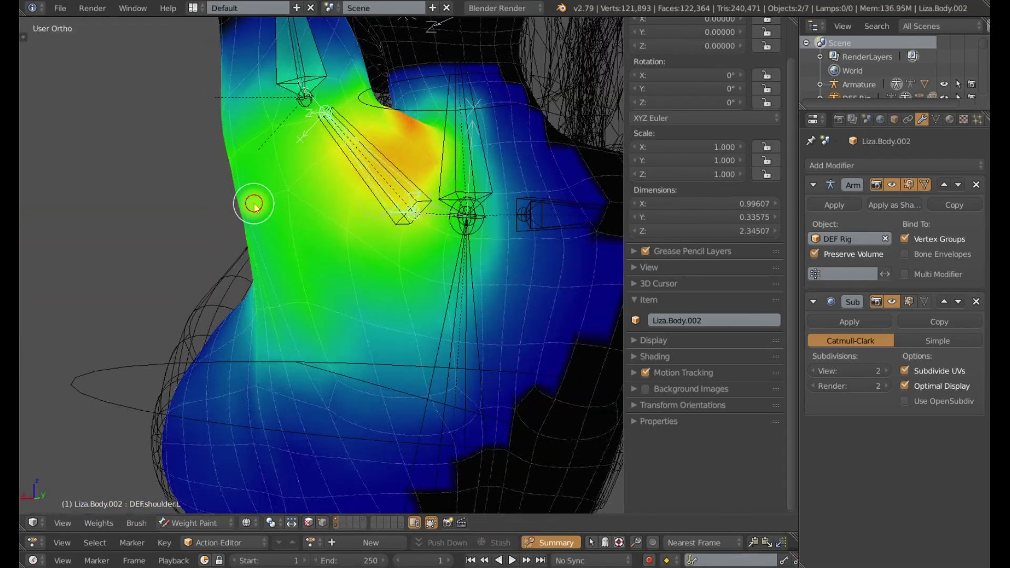
- Inspect the DEF.shoulder.L weights around the raised left shoulder and touch them up with a short brush stroke
scroll(368, 338, "down", 3)
scroll(395, 266, "up", 1)
middle_click_drag(393, 334, 579, 221)
middle_click_drag(392, 173, 366, 267, "shift")
scroll(406, 299, "up", 4)
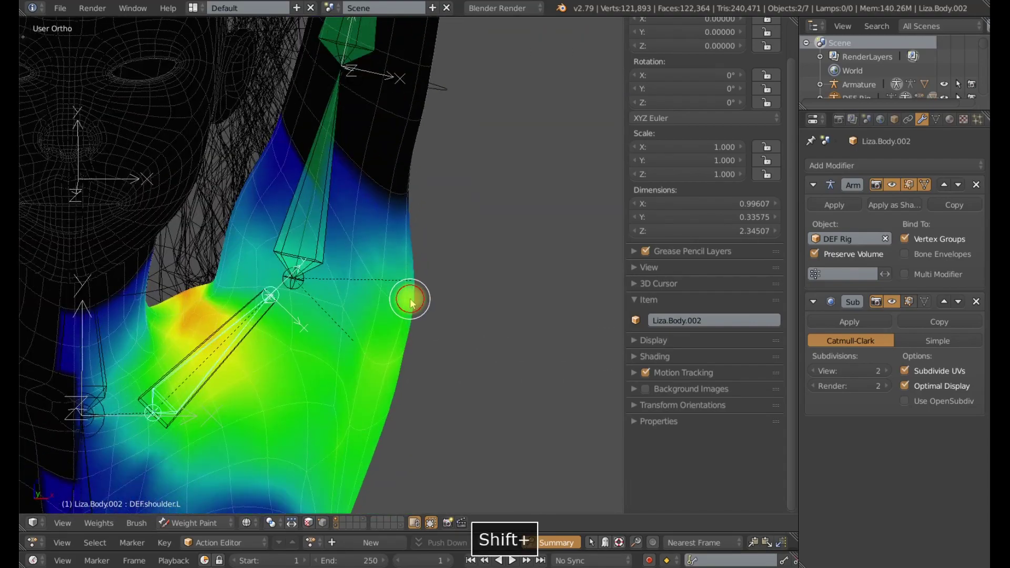
scroll(341, 300, "down", 2)
mouse_move(368, 232)
left_mouse_down()
mouse_move(349, 208)
mouse_move(337, 252)
left_mouse_up()
- Clear the rotation of all bones and bend the left forearm at the elbow by 74.2°
scroll(342, 273, "down", 2)
key("a")
middle_click_drag(343, 298, 316, 400)
key("alt+r")
right_click(406, 266)
right_click(447, 424)
key("r")
left_click(293, 395)
- Examine the DEF.forearm.001.L weights on the inner and outer sides of the bent left elbow, with the brush settings shown
scroll(344, 280, "up", 4)
right_click(345, 280)
scroll(248, 297, "up", 2)
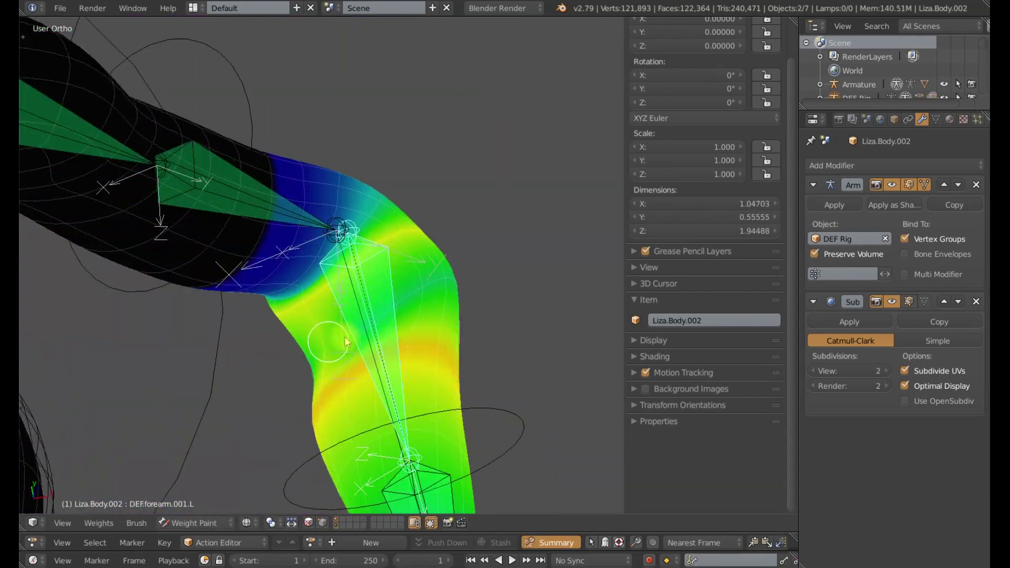
middle_click_drag(335, 353, 274, 170)
key("t")
key("Return")
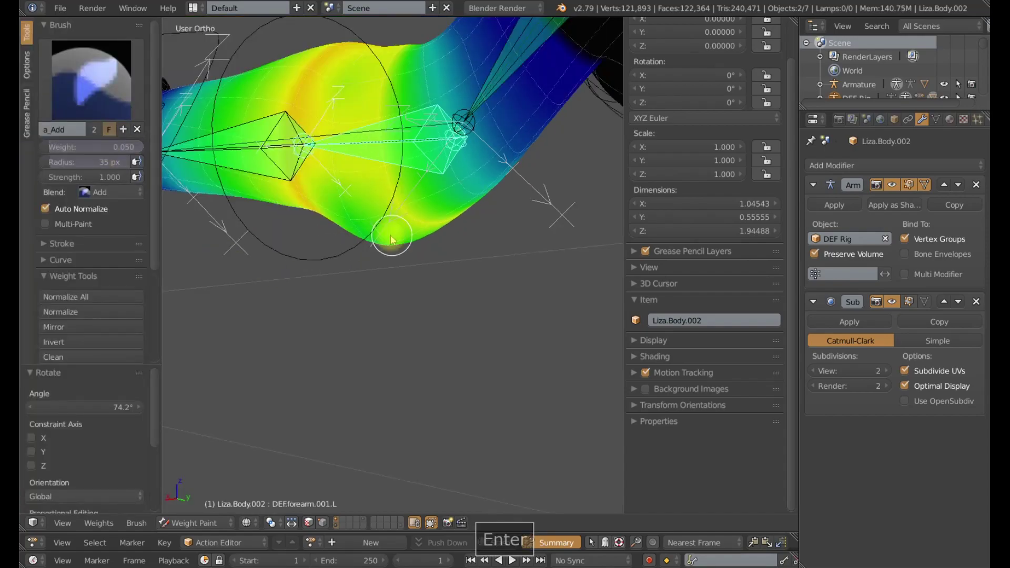
middle_click_drag(414, 236, 363, 70)
middle_click_drag(352, 207, 443, 303)
scroll(375, 273, "up", 2)
middle_click_drag(375, 273, 340, 255)
- Select the DEF.upper_arm.002.L bone's weights for painting and set the a_Add brush weight to .02
right_click(419, 164)
middle_click_drag(384, 227, 400, 263)
left_click(102, 147)
type(".02")
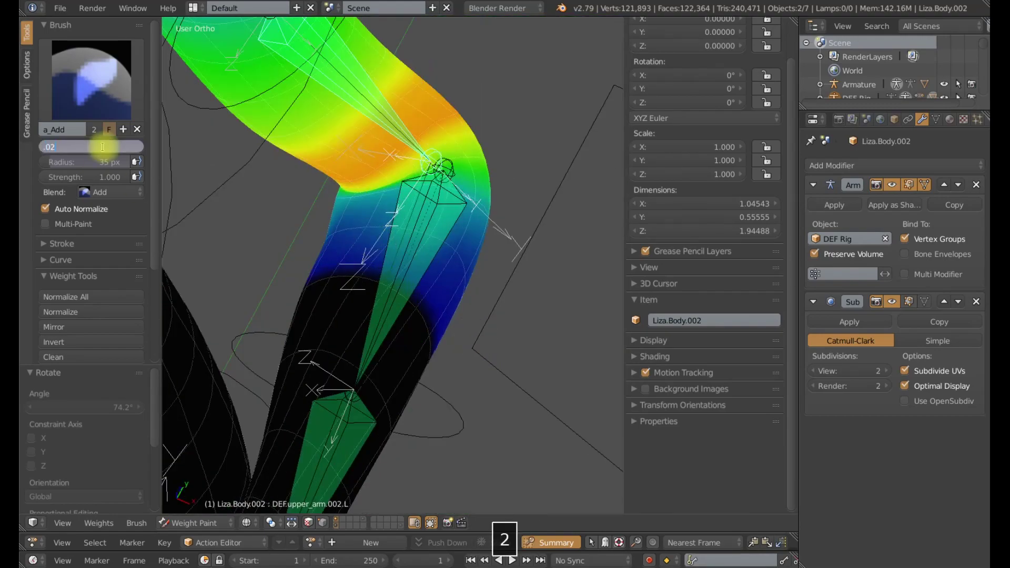